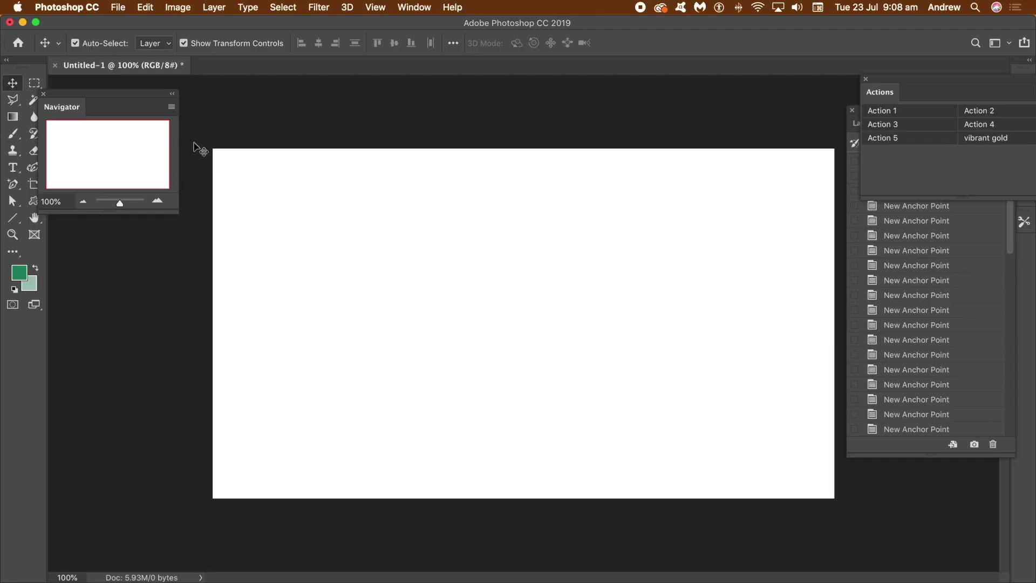
Start a curved shape path with the Curvature Pen in the canvas's upper-left area, forming a hooked end and a first nested arch.
{"action": "left_click", "coordinate": [34, 172]}
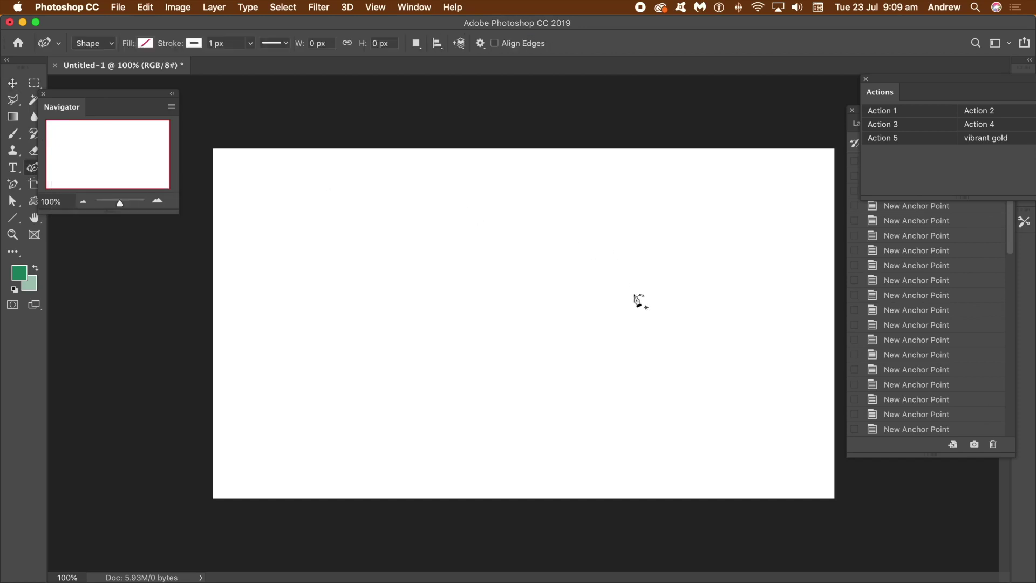
{"action": "left_click", "coordinate": [281, 171]}
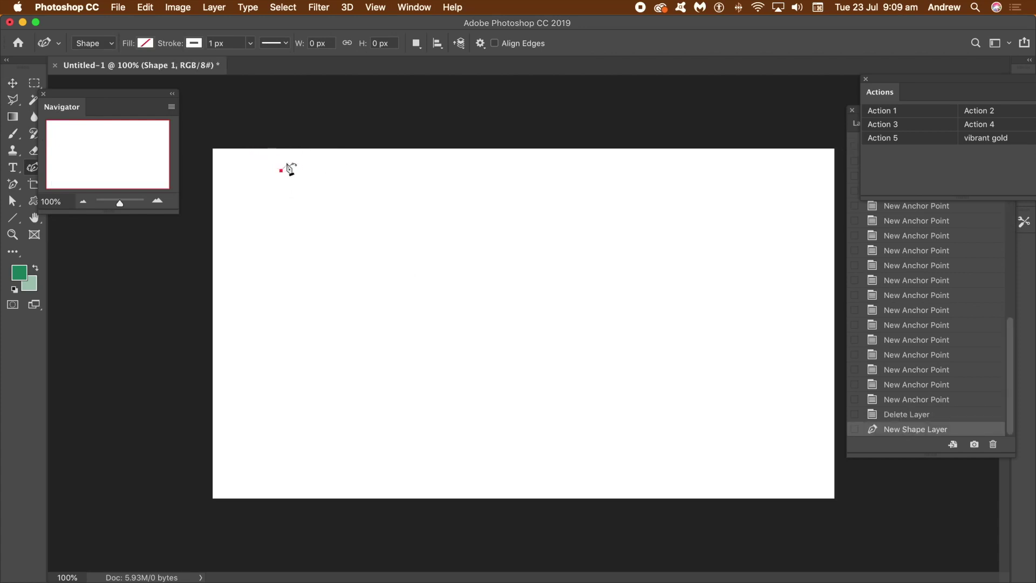
{"action": "left_click", "coordinate": [371, 168]}
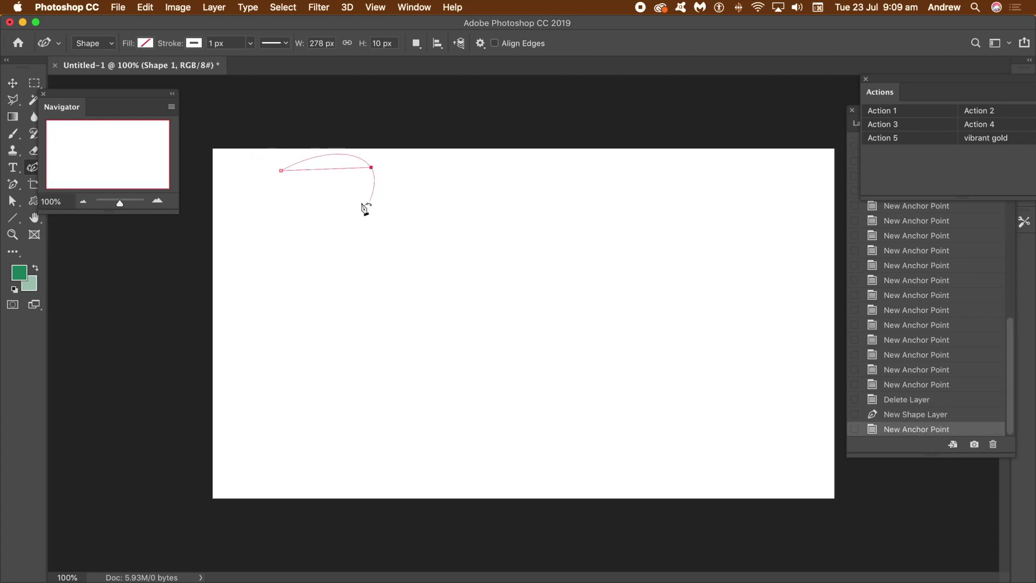
{"action": "left_click", "coordinate": [356, 197]}
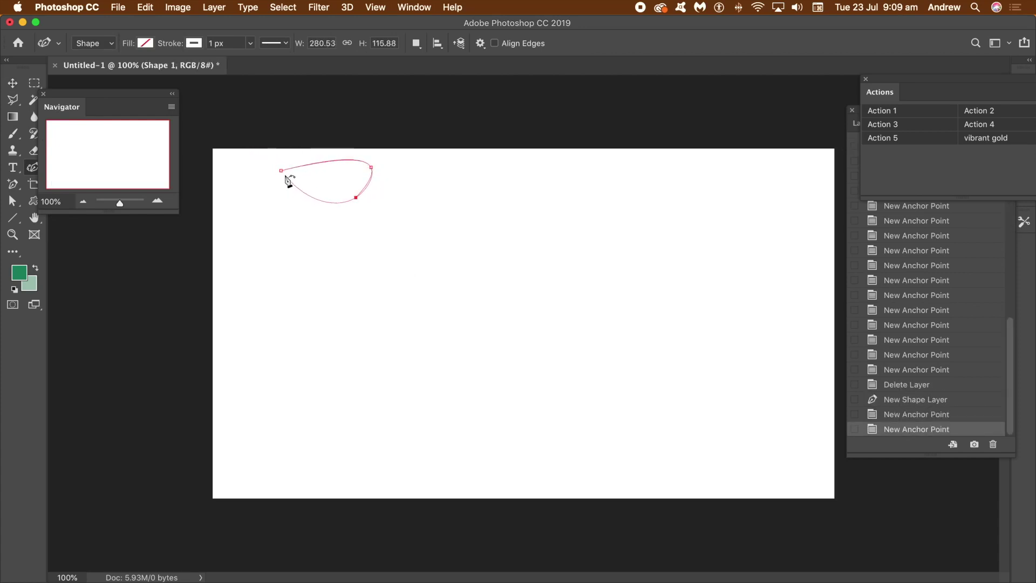
{"action": "left_click", "coordinate": [333, 190]}
{"action": "left_click", "coordinate": [278, 230]}
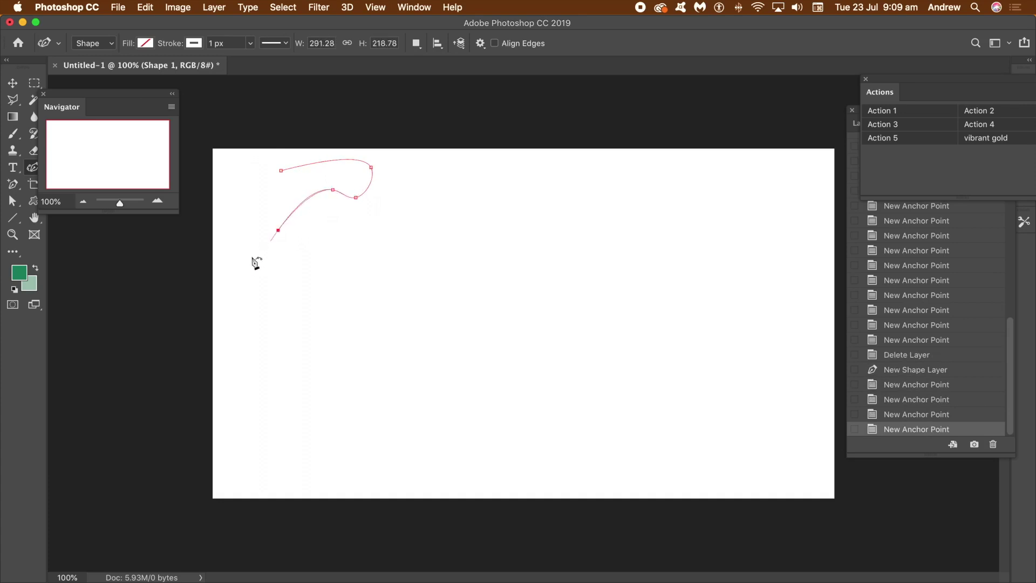
{"action": "left_click", "coordinate": [280, 279]}
{"action": "left_click", "coordinate": [313, 216]}
{"action": "left_click", "coordinate": [354, 222]}
{"action": "left_click", "coordinate": [397, 267]}
{"action": "left_click", "coordinate": [336, 237]}
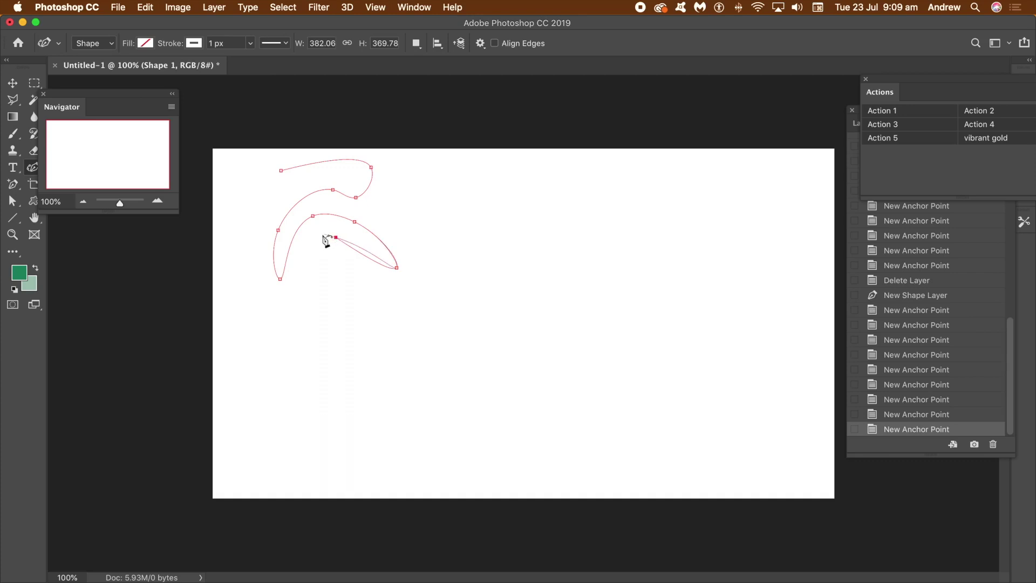
Continue the path with a second nested arch below the first, sweeping out toward the canvas centre and back.
{"action": "left_click", "coordinate": [300, 253]}
{"action": "left_click", "coordinate": [297, 319]}
{"action": "left_click", "coordinate": [328, 265]}
{"action": "left_click", "coordinate": [386, 283]}
{"action": "left_click", "coordinate": [436, 338]}
{"action": "left_click", "coordinate": [386, 314]}
{"action": "left_click", "coordinate": [329, 285]}
Extend the path down into a pointed lobe at the canvas's lower left, then out to a rounded tip near the centre.
{"action": "left_click", "coordinate": [320, 334]}
{"action": "left_click", "coordinate": [292, 363]}
{"action": "left_click", "coordinate": [345, 437]}
{"action": "left_click", "coordinate": [336, 360]}
{"action": "left_click", "coordinate": [352, 326]}
{"action": "left_click", "coordinate": [423, 371]}
{"action": "left_click", "coordinate": [512, 366]}
{"action": "left_click", "coordinate": [415, 283]}
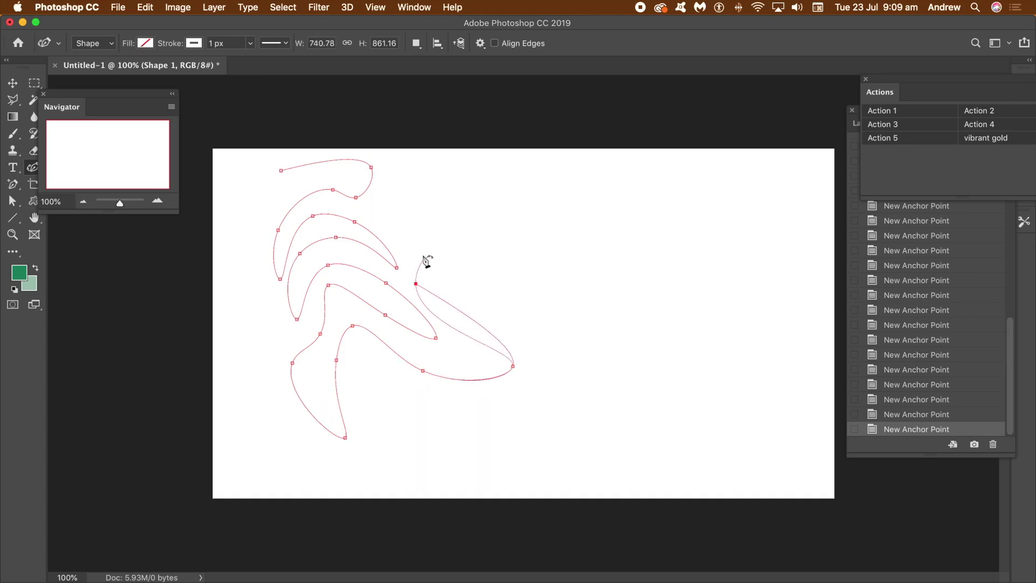
Curve the path up into a rounded finger above the centre and bring it back down alongside itself.
{"action": "left_click", "coordinate": [421, 254]}
{"action": "left_click", "coordinate": [373, 212]}
{"action": "left_click", "coordinate": [407, 194]}
{"action": "left_click", "coordinate": [433, 234]}
{"action": "left_click", "coordinate": [440, 282]}
{"action": "left_click", "coordinate": [455, 304]}
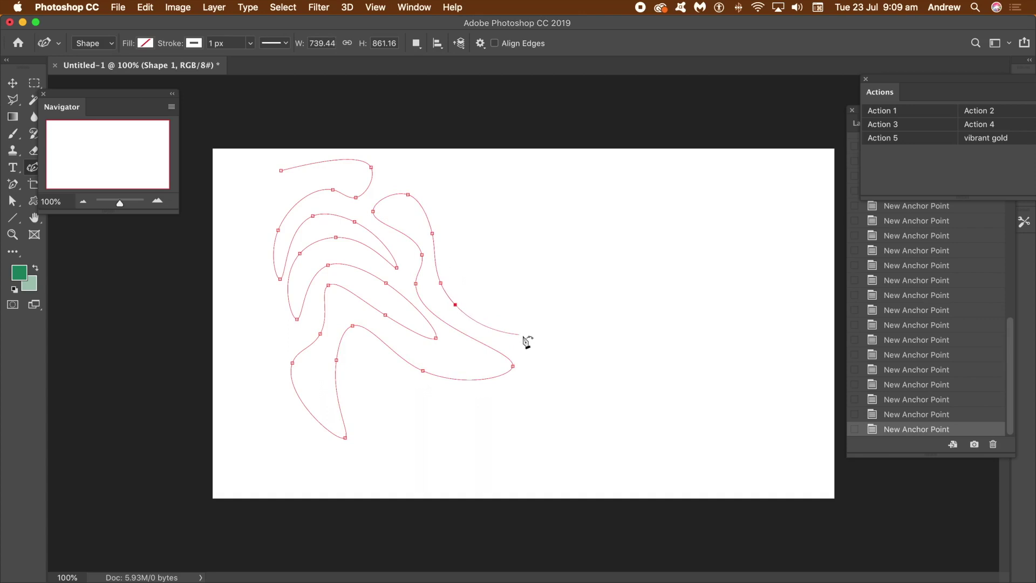
Wrap the path around the central lobe, back to the lower left, and out again toward the bottom centre.
{"action": "left_click", "coordinate": [537, 384]}
{"action": "left_click", "coordinate": [458, 410]}
{"action": "left_click", "coordinate": [365, 351]}
{"action": "left_click", "coordinate": [366, 398]}
{"action": "left_click", "coordinate": [369, 447]}
{"action": "left_click", "coordinate": [445, 434]}
{"action": "left_click", "coordinate": [588, 400]}
{"action": "left_click", "coordinate": [573, 452]}
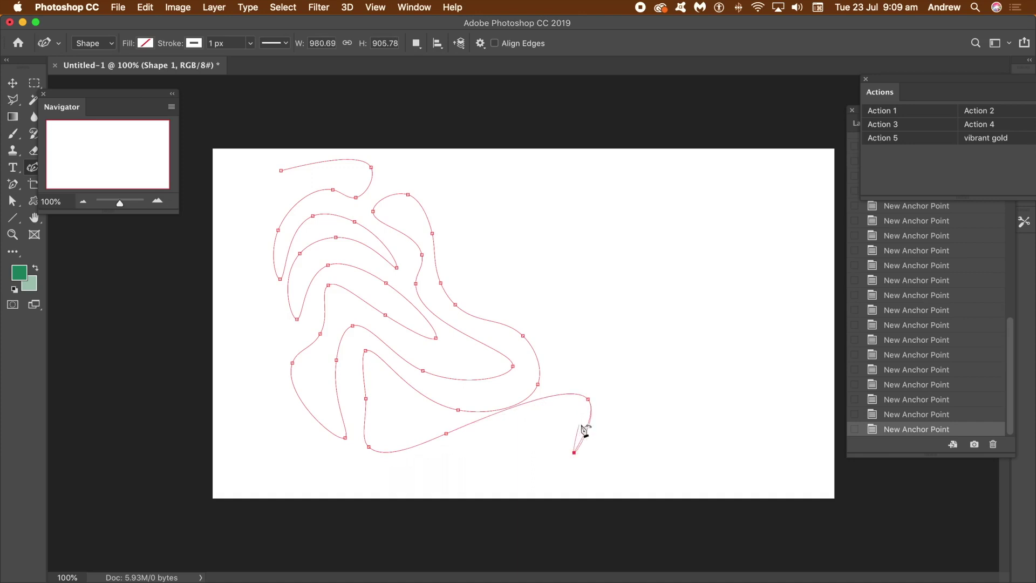
{"action": "key", "text": "super+z"}
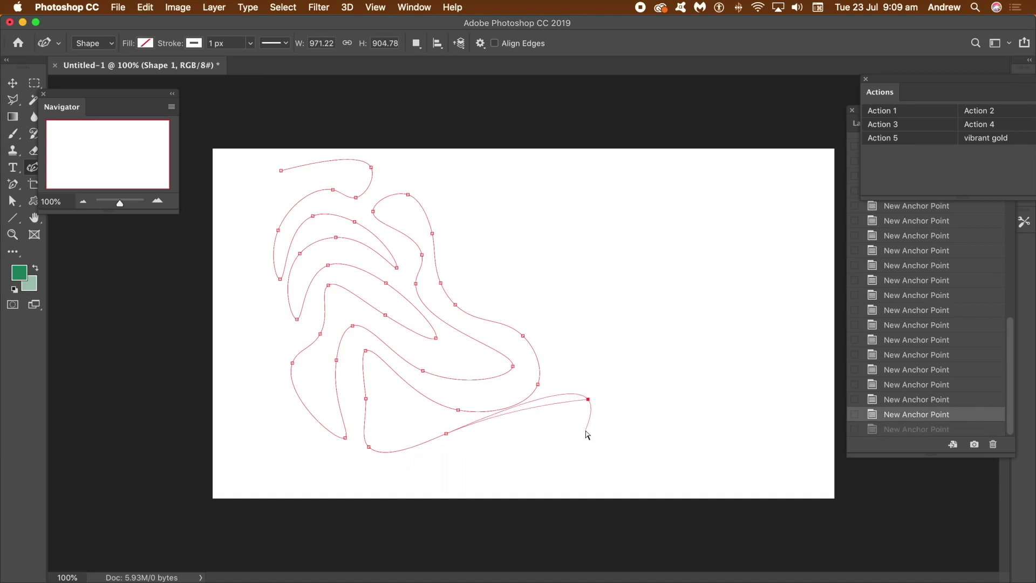
{"action": "key", "text": "super+z"}
Draw a rounded lobe at the bottom centre, run the path back to the lower left, and loop it around the left side.
{"action": "left_click", "coordinate": [568, 429]}
{"action": "left_click", "coordinate": [549, 457]}
{"action": "left_click", "coordinate": [473, 446]}
{"action": "left_click", "coordinate": [412, 465]}
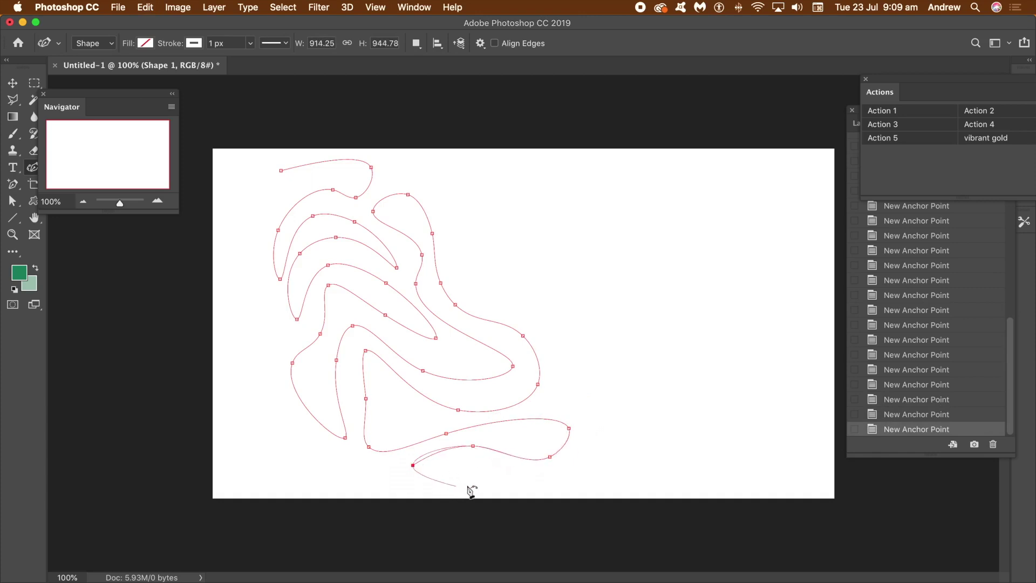
{"action": "left_click", "coordinate": [348, 468]}
{"action": "left_click", "coordinate": [280, 417]}
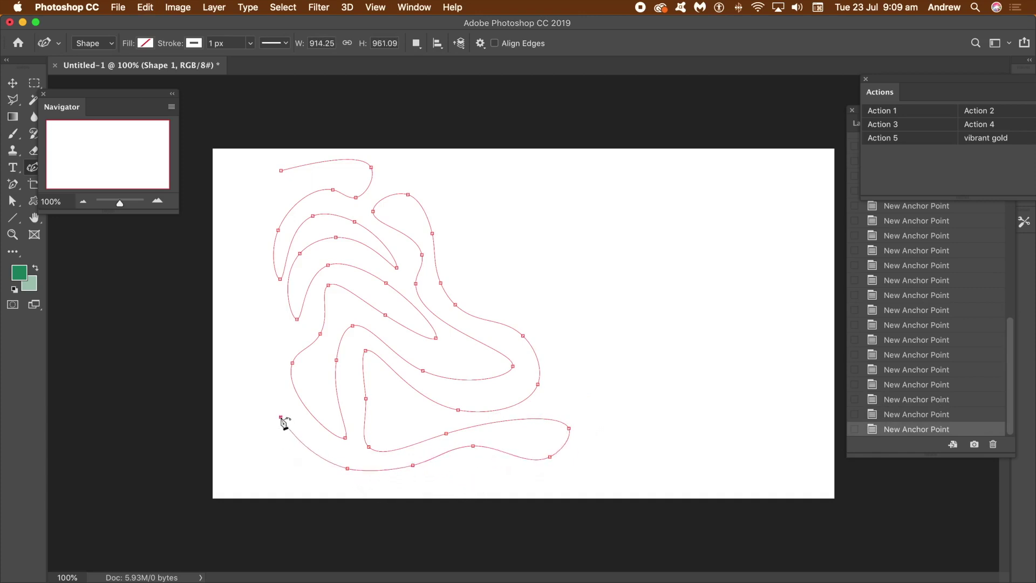
{"action": "left_click", "coordinate": [284, 341]}
{"action": "left_click", "coordinate": [269, 326]}
{"action": "left_click", "coordinate": [253, 387]}
{"action": "left_click", "coordinate": [270, 475]}
Sweep the path below the canvas's bottom edge, then wind it upward in alternating curves right of the centre.
{"action": "left_click", "coordinate": [593, 472]}
{"action": "left_click", "coordinate": [616, 374]}
{"action": "left_click", "coordinate": [553, 403]}
{"action": "left_click", "coordinate": [563, 363]}
{"action": "left_click", "coordinate": [617, 334]}
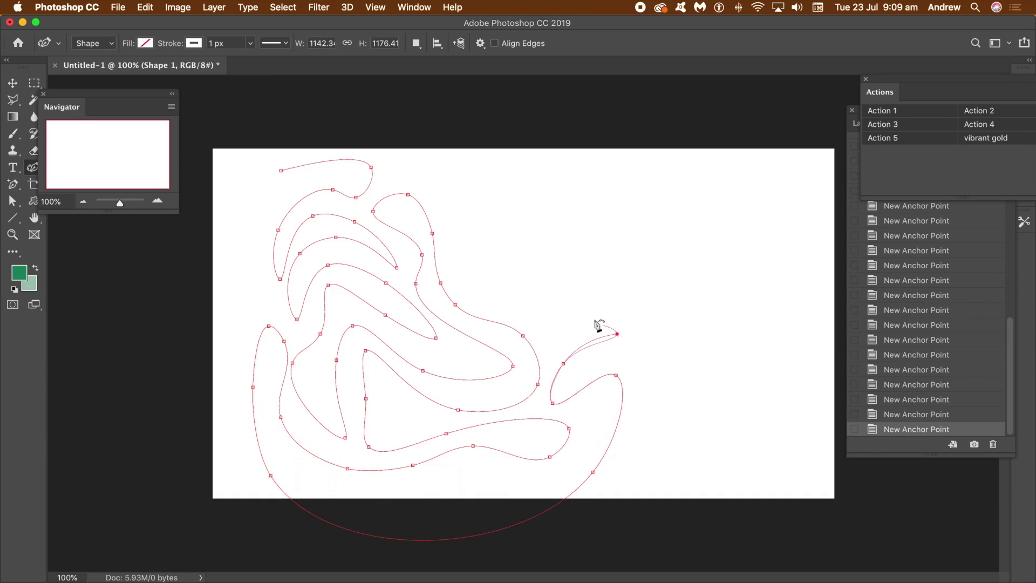
{"action": "left_click", "coordinate": [557, 331]}
{"action": "left_click", "coordinate": [569, 303]}
{"action": "left_click", "coordinate": [640, 304]}
{"action": "left_click", "coordinate": [629, 234]}
Add teardrop-shaped curves in the upper centre and enclose them with a wide outer arc.
{"action": "left_click", "coordinate": [524, 312]}
{"action": "left_click", "coordinate": [491, 284]}
{"action": "left_click", "coordinate": [601, 221]}
{"action": "left_click", "coordinate": [520, 185]}
{"action": "left_click", "coordinate": [471, 283]}
{"action": "left_click", "coordinate": [458, 235]}
{"action": "left_click", "coordinate": [540, 158]}
{"action": "left_click", "coordinate": [629, 199]}
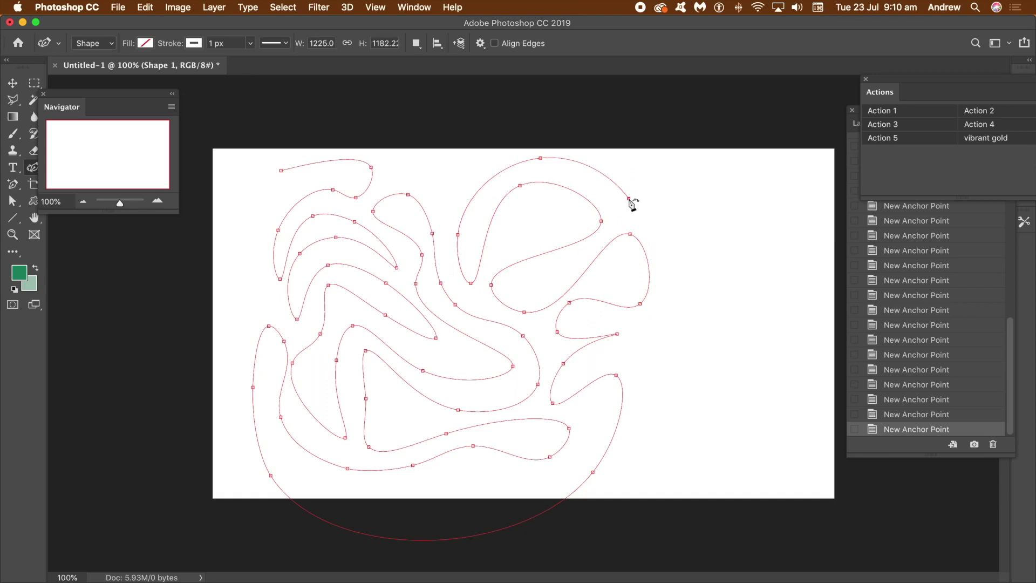
Bring the path down right of the centre, loop it out to a pointed tip at the lower right, and return upward.
{"action": "left_click", "coordinate": [667, 304]}
{"action": "left_click", "coordinate": [636, 335]}
{"action": "left_click", "coordinate": [640, 367]}
{"action": "left_click", "coordinate": [626, 454]}
{"action": "left_click", "coordinate": [648, 515]}
{"action": "left_click", "coordinate": [804, 379]}
{"action": "left_click", "coordinate": [697, 434]}
{"action": "left_click", "coordinate": [649, 454]}
{"action": "left_click", "coordinate": [671, 387]}
{"action": "left_click", "coordinate": [656, 344]}
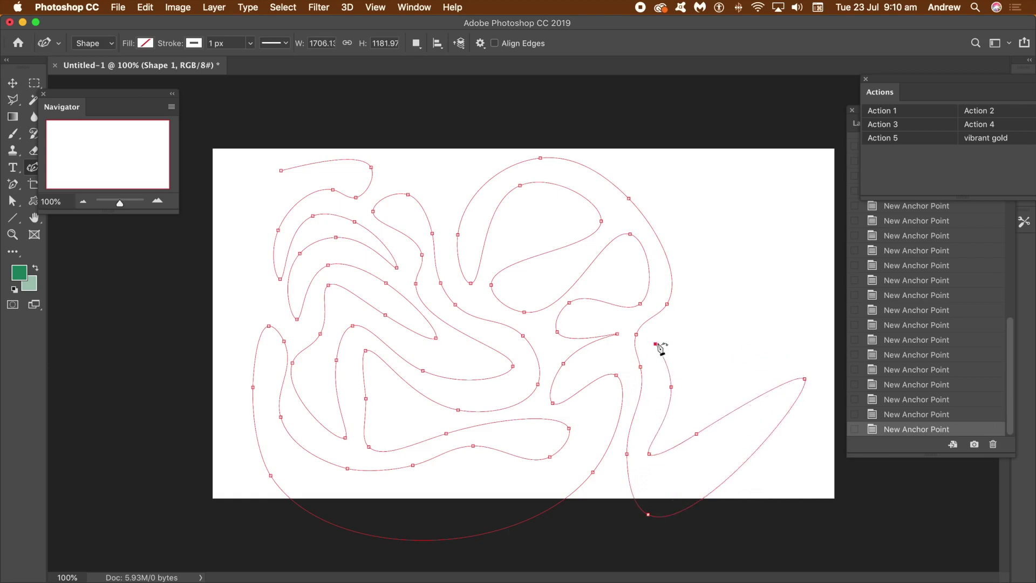
Shape a rounded lobe on the canvas's right side and a branching one in the upper-right corner.
{"action": "left_click", "coordinate": [761, 316]}
{"action": "left_click", "coordinate": [728, 263]}
{"action": "left_click", "coordinate": [700, 308]}
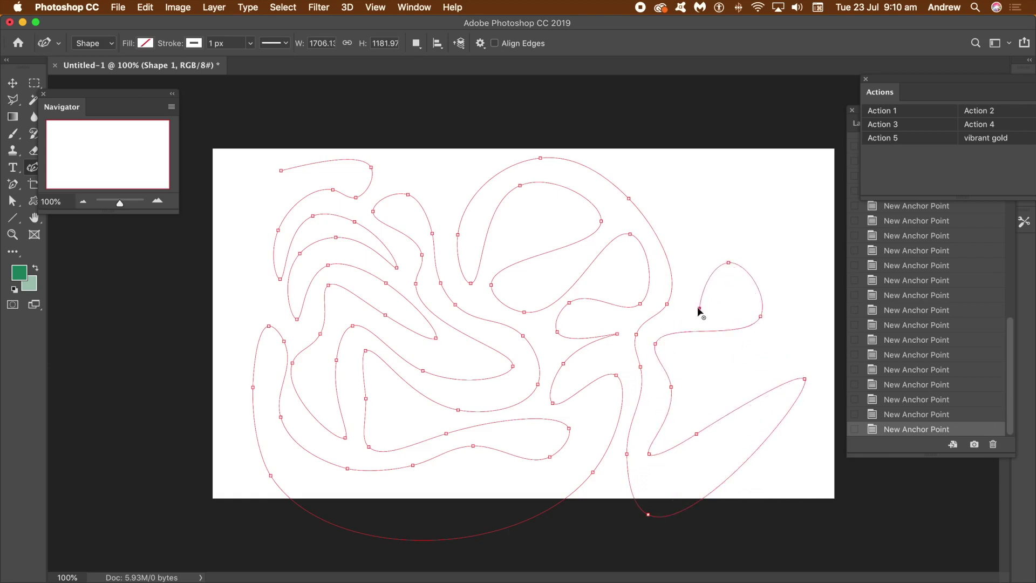
{"action": "left_click", "coordinate": [695, 271]}
{"action": "left_click", "coordinate": [808, 178]}
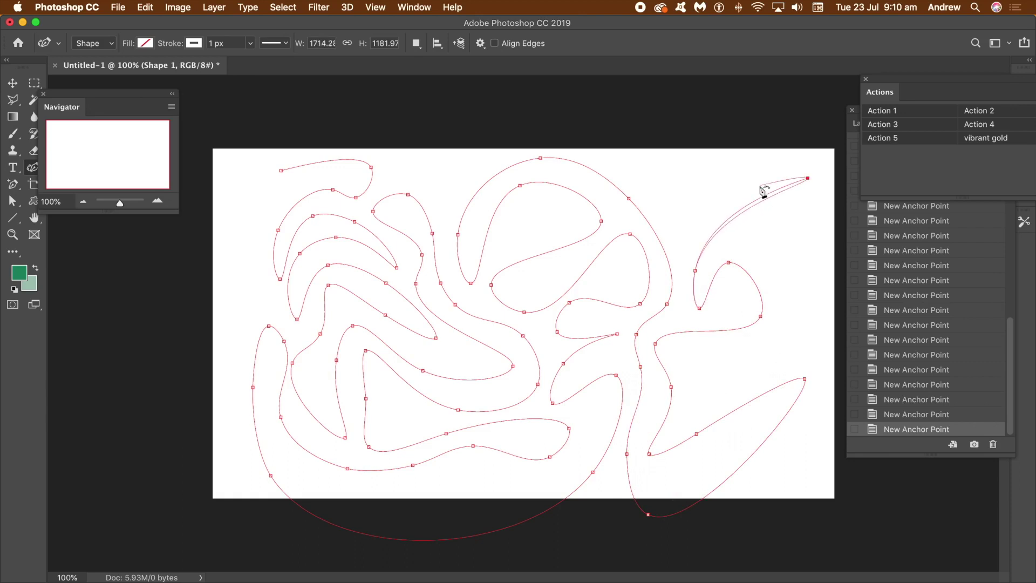
{"action": "left_click", "coordinate": [763, 156]}
{"action": "left_click", "coordinate": [720, 200]}
{"action": "left_click", "coordinate": [690, 226]}
{"action": "left_click", "coordinate": [684, 165]}
{"action": "left_click", "coordinate": [637, 159]}
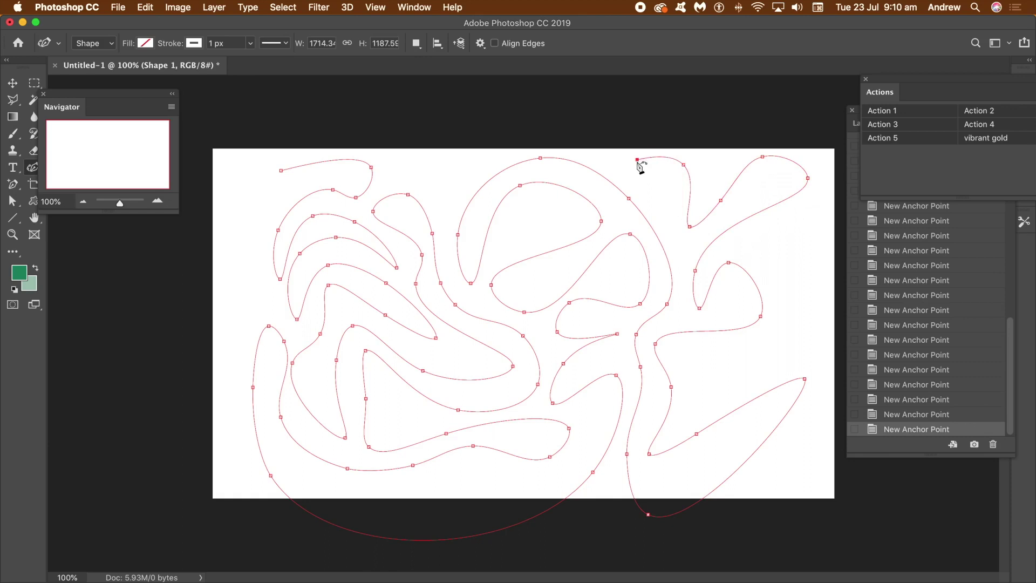
Carry the path leftward above the canvas's top edge in wavy lobes that dip back onto the artwork.
{"action": "left_click", "coordinate": [668, 204]}
{"action": "left_click", "coordinate": [610, 152]}
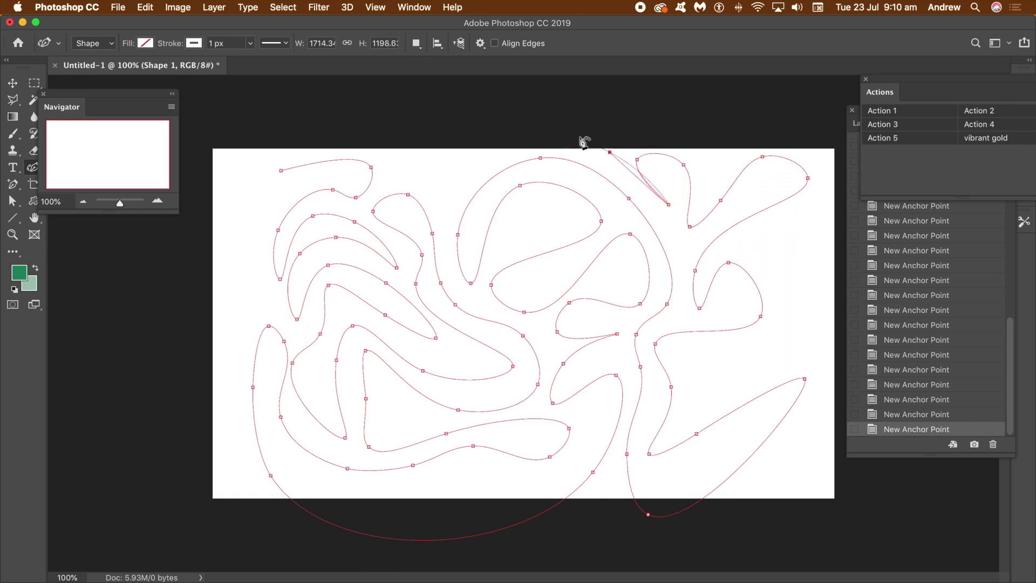
{"action": "left_click", "coordinate": [672, 119]}
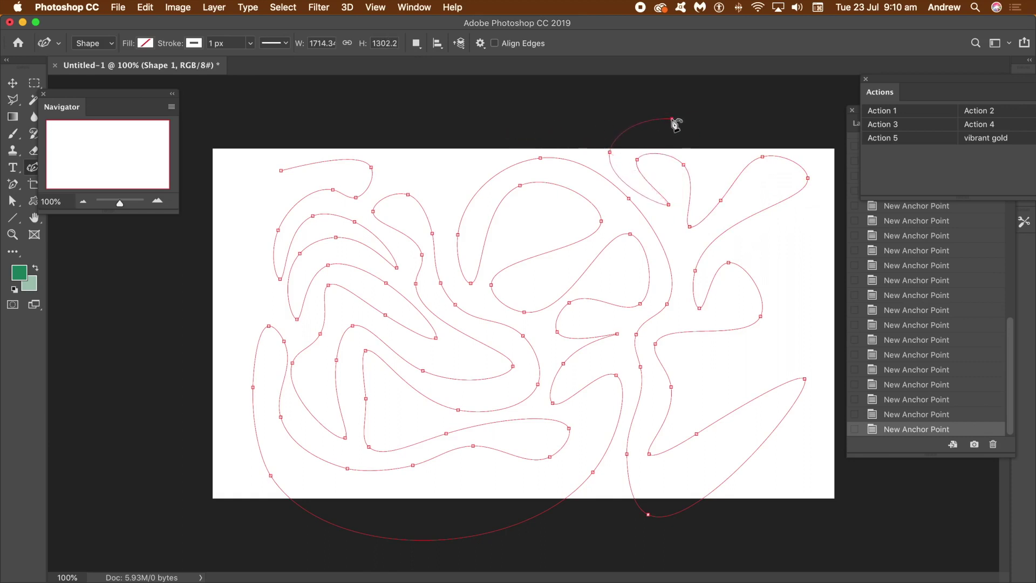
{"action": "left_click", "coordinate": [602, 96]}
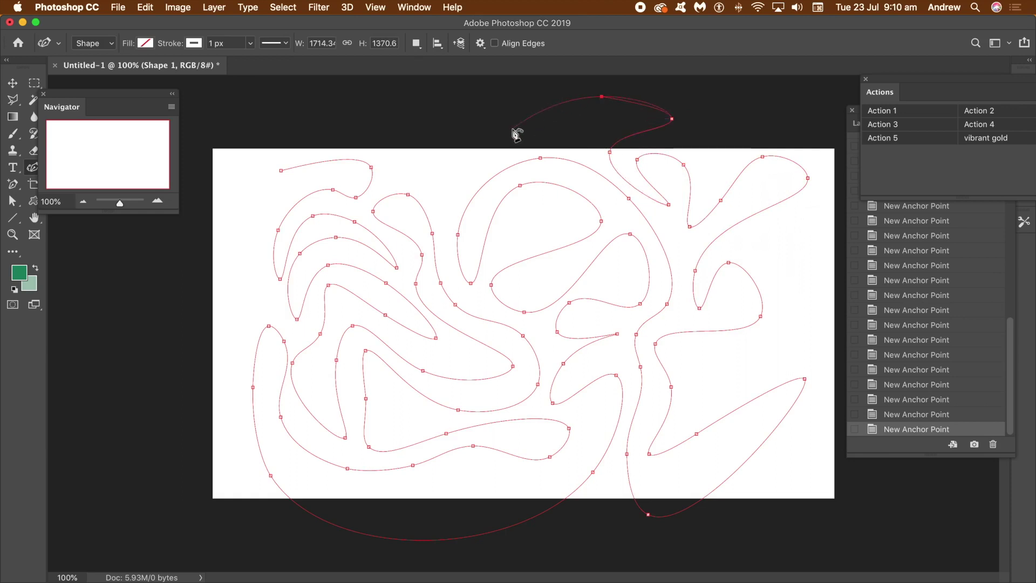
{"action": "left_click", "coordinate": [512, 132]}
{"action": "left_click", "coordinate": [443, 207]}
{"action": "left_click", "coordinate": [425, 164]}
{"action": "left_click", "coordinate": [472, 119]}
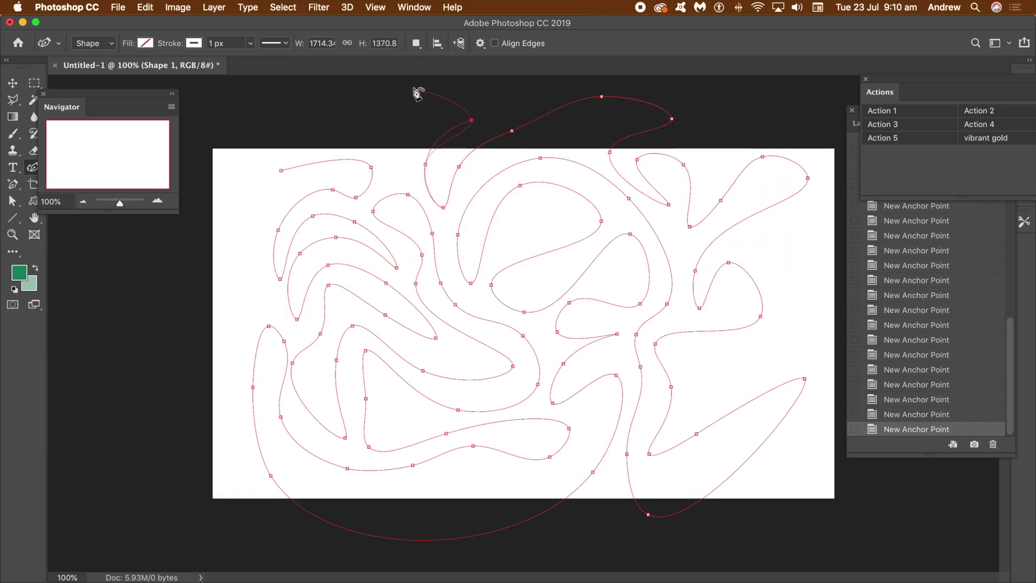
{"action": "left_click", "coordinate": [410, 89]}
{"action": "left_click", "coordinate": [391, 135]}
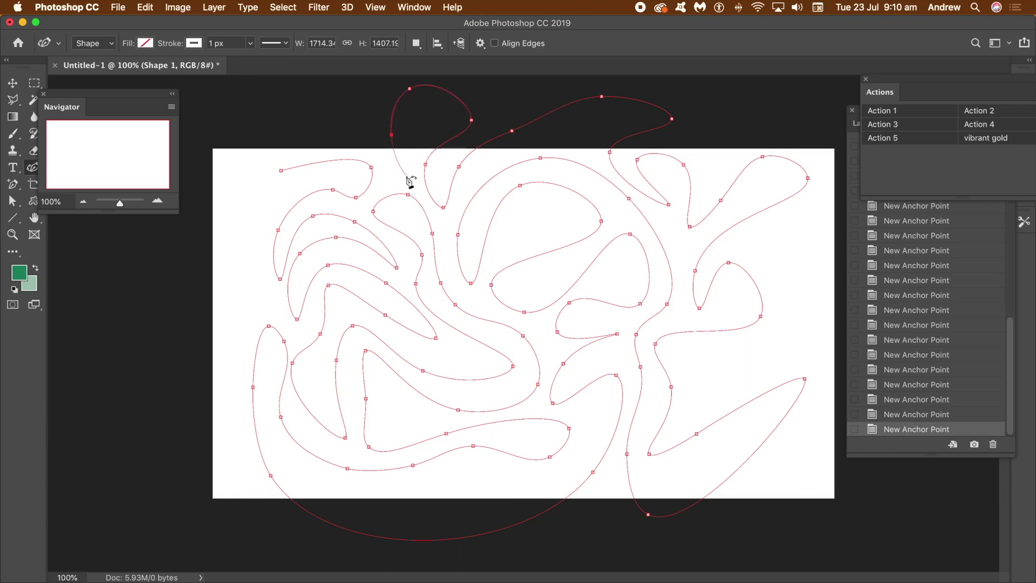
Loop the path around the upper-left corner, add jagged finger curves there, and close it at its starting point.
{"action": "left_click", "coordinate": [385, 104]}
{"action": "left_click", "coordinate": [339, 91]}
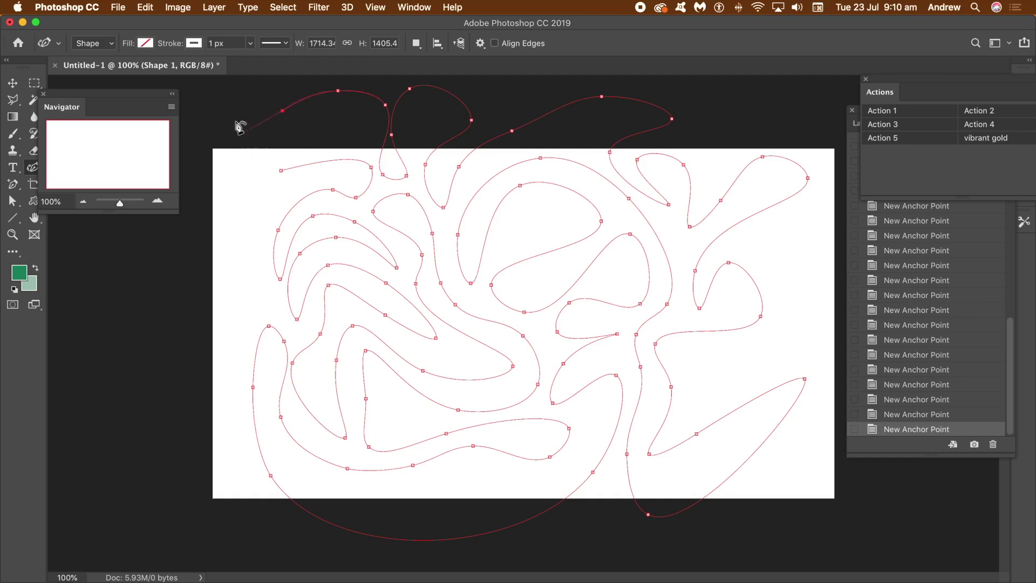
{"action": "left_click", "coordinate": [242, 81]}
{"action": "left_click", "coordinate": [217, 115]}
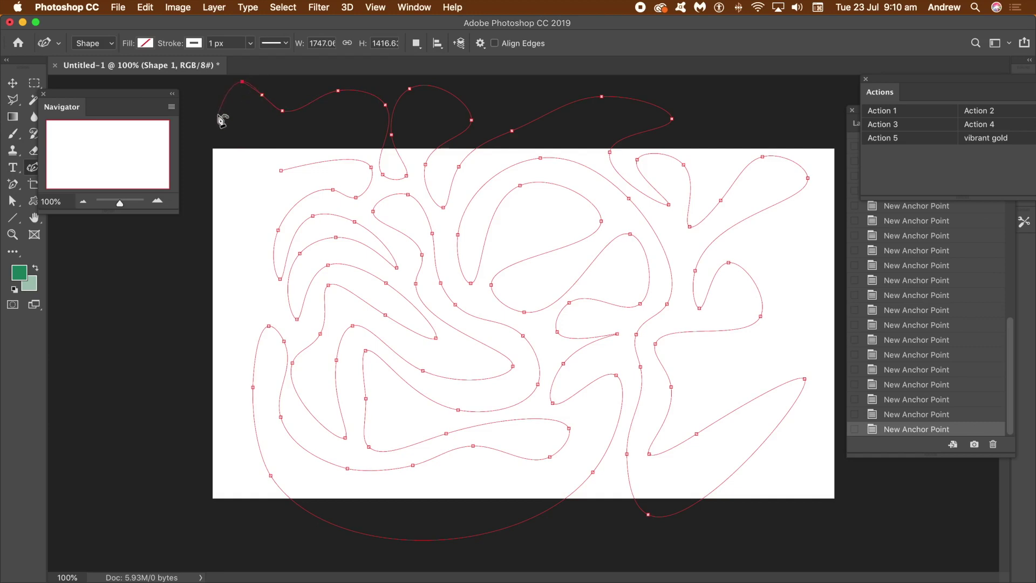
{"action": "left_click", "coordinate": [273, 126]}
{"action": "left_click", "coordinate": [344, 121]}
{"action": "left_click", "coordinate": [342, 136]}
{"action": "left_click", "coordinate": [209, 198]}
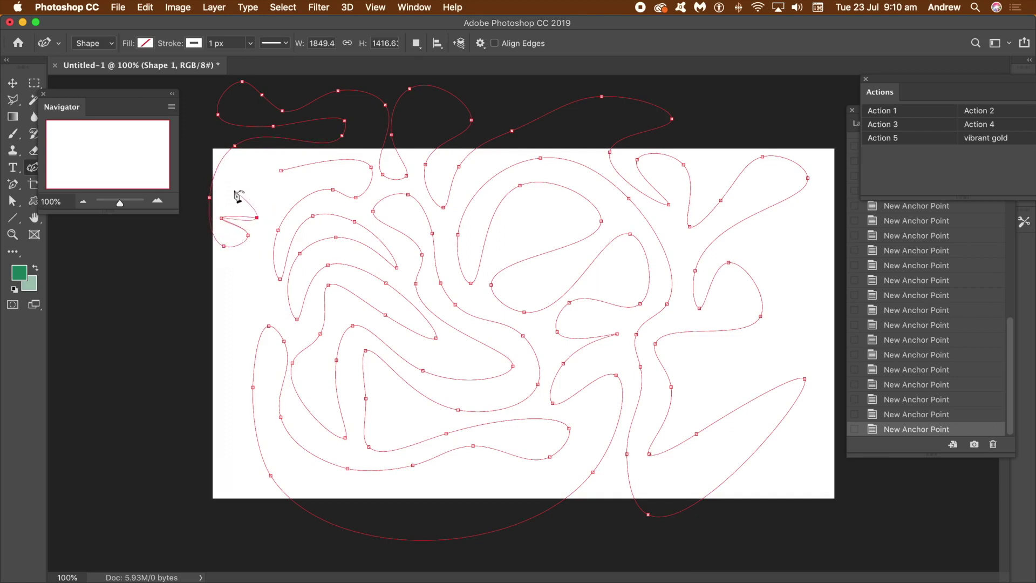
{"action": "left_click", "coordinate": [247, 168]}
{"action": "left_click", "coordinate": [281, 172]}
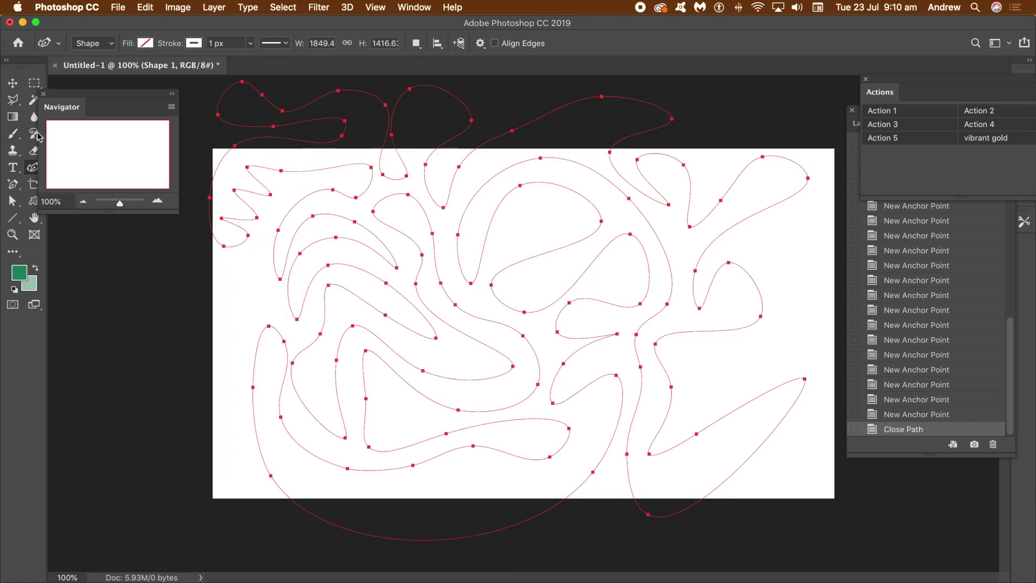
Fill the closed shape with black.
{"action": "left_click", "coordinate": [145, 43]}
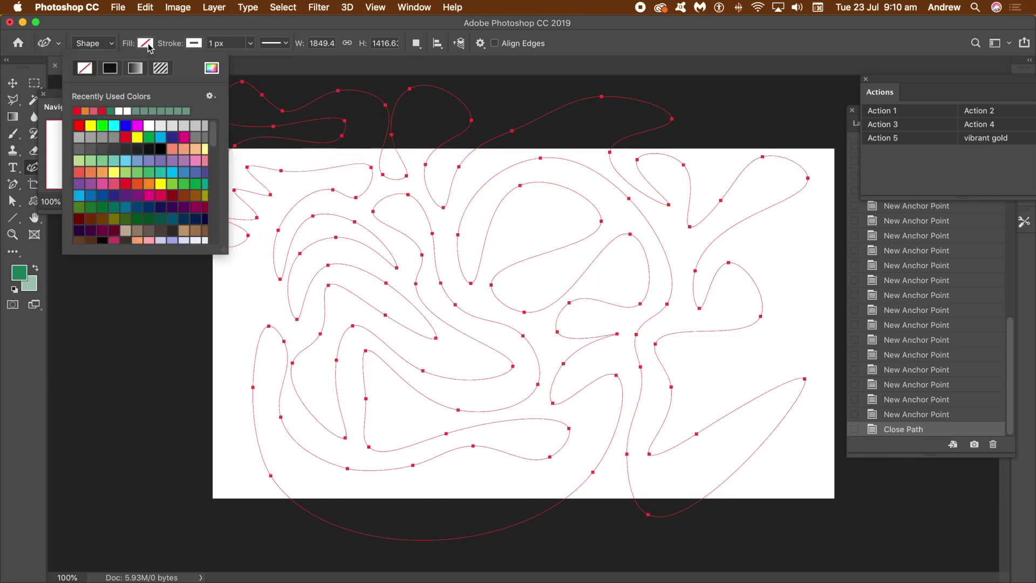
{"action": "left_click", "coordinate": [109, 138]}
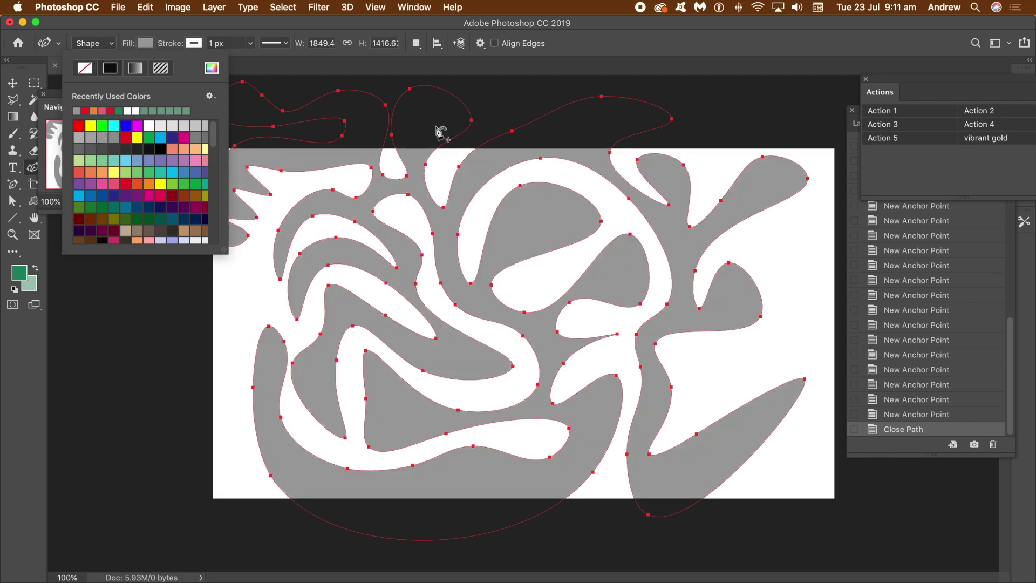
{"action": "left_click", "coordinate": [164, 149]}
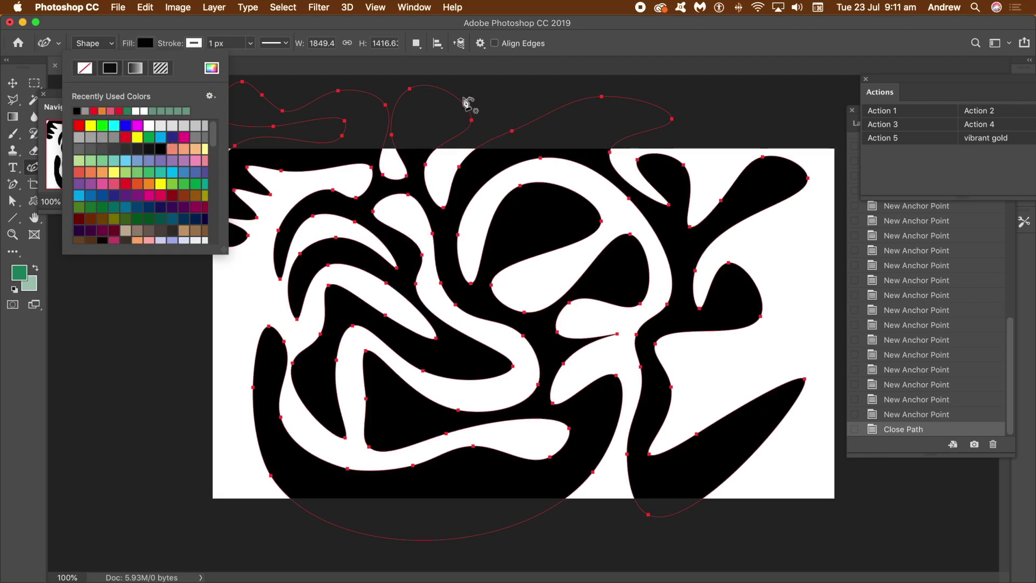
{"action": "left_click", "coordinate": [372, 30]}
Transform the shape to fit inside the canvas, scaling it to about 94% width and 73% height.
{"action": "left_click", "coordinate": [10, 84]}
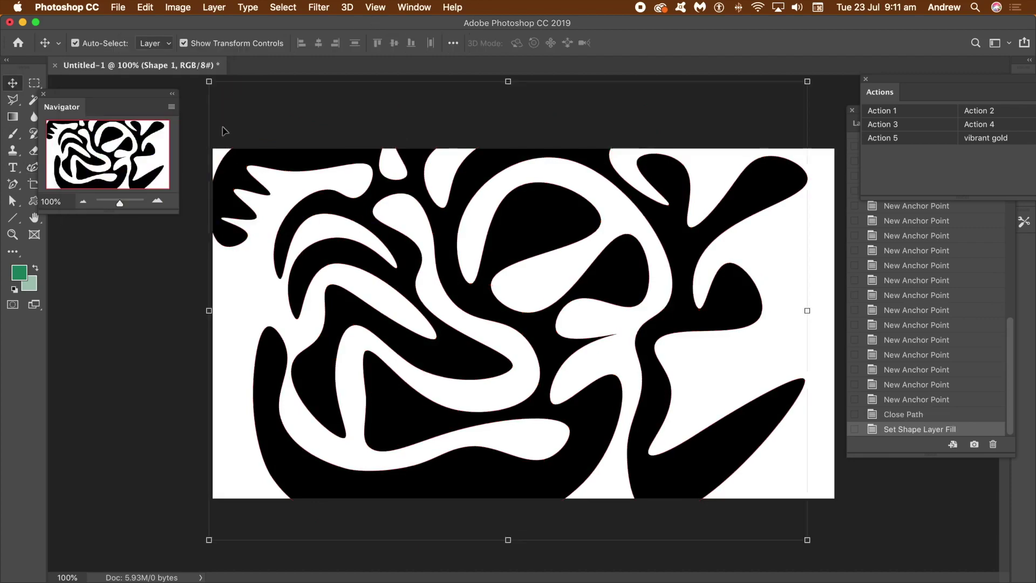
{"action": "left_click_drag", "start_coordinate": [210, 83], "coordinate": [341, 216]}
{"action": "left_click_drag", "start_coordinate": [469, 246], "coordinate": [370, 185]}
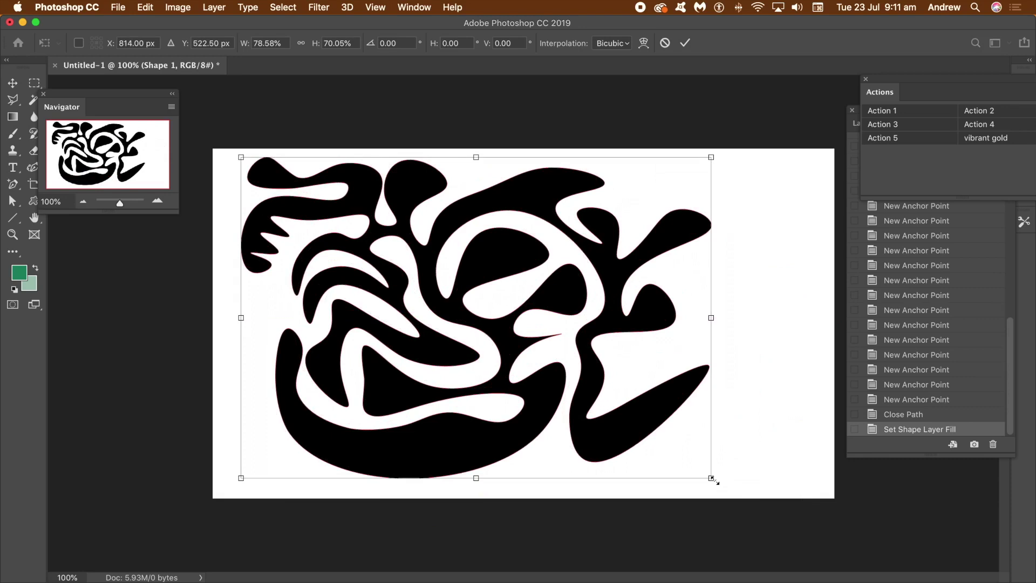
{"action": "left_click_drag", "start_coordinate": [712, 479], "coordinate": [805, 491]}
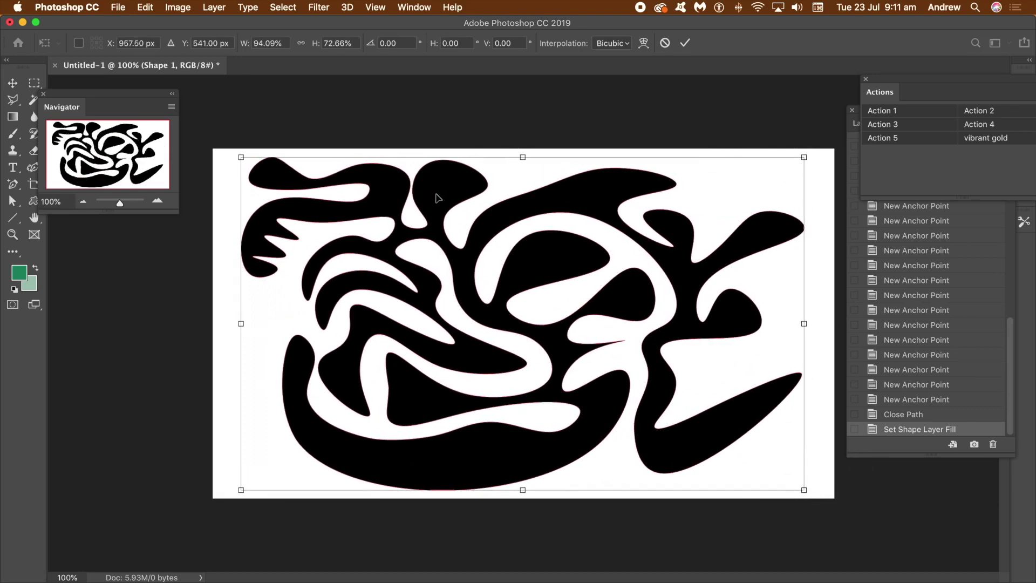
{"action": "key", "text": "Return"}
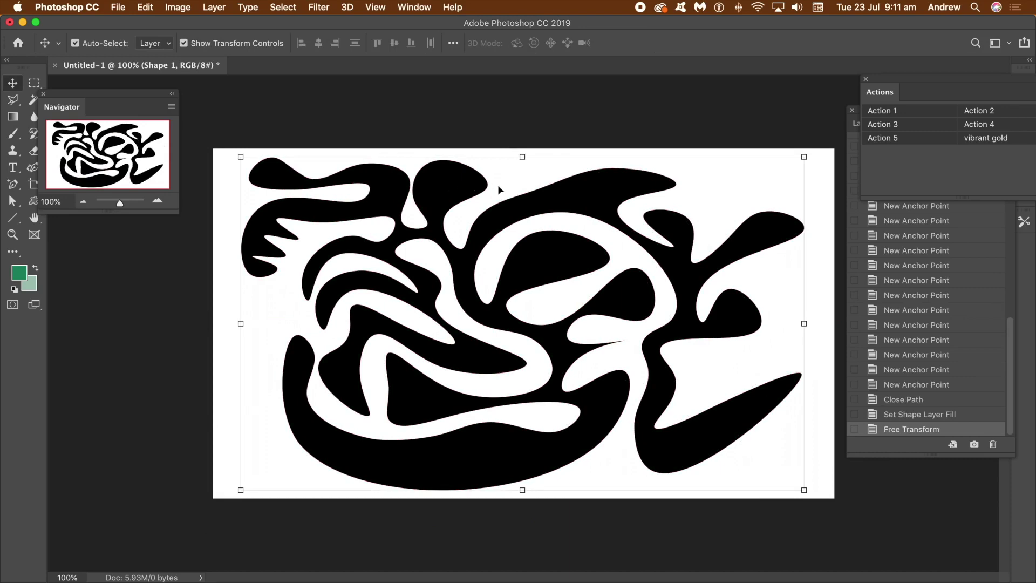
Select the whole path of the black shape and define it as a custom shape named Shape 1.
{"action": "left_click", "coordinate": [144, 7]}
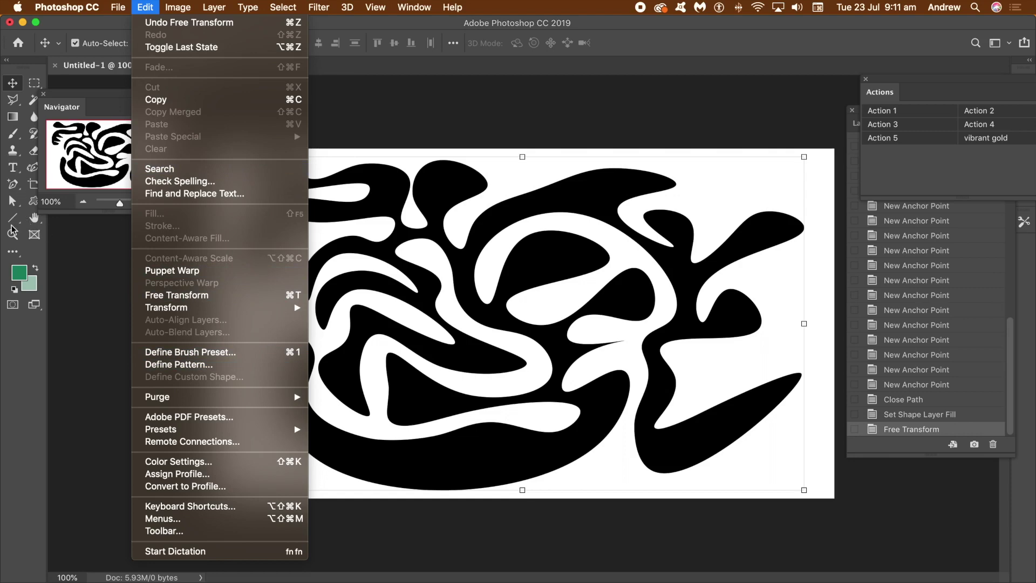
{"action": "left_click", "coordinate": [38, 368]}
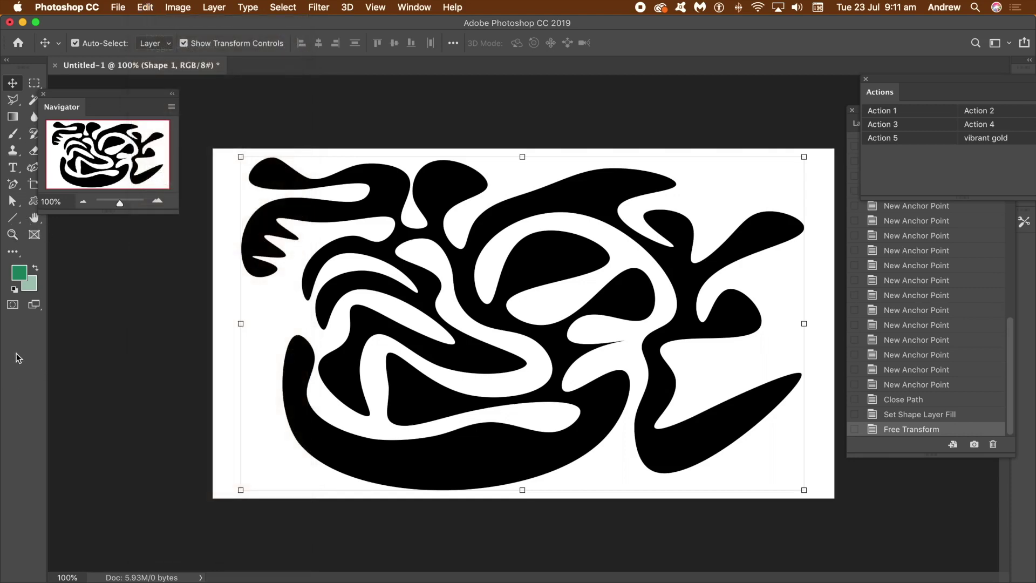
{"action": "left_click", "coordinate": [12, 204]}
{"action": "right_click", "coordinate": [12, 204]}
{"action": "left_click", "coordinate": [79, 212]}
{"action": "left_click_drag", "start_coordinate": [215, 133], "coordinate": [830, 534]}
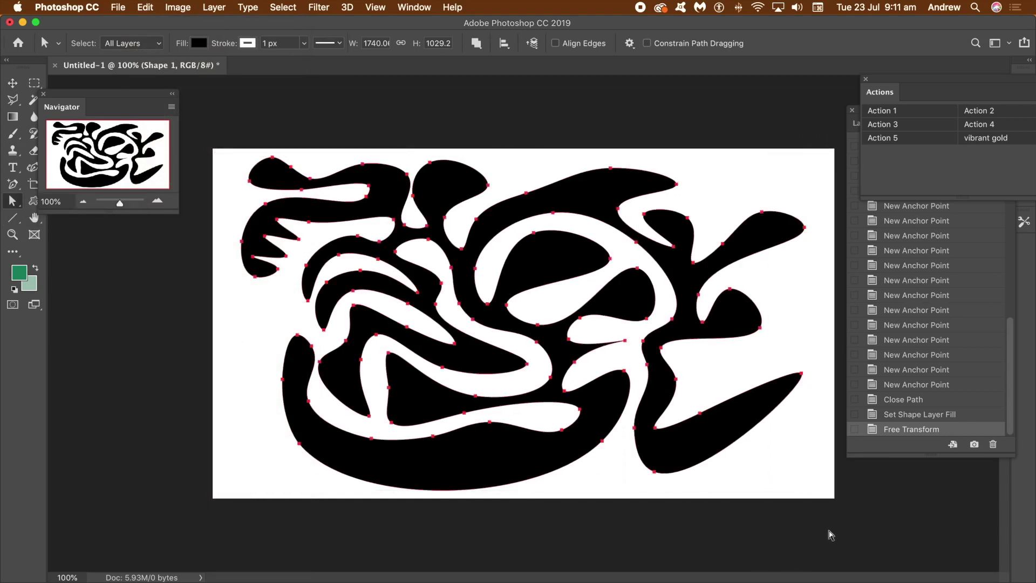
{"action": "left_click", "coordinate": [144, 8]}
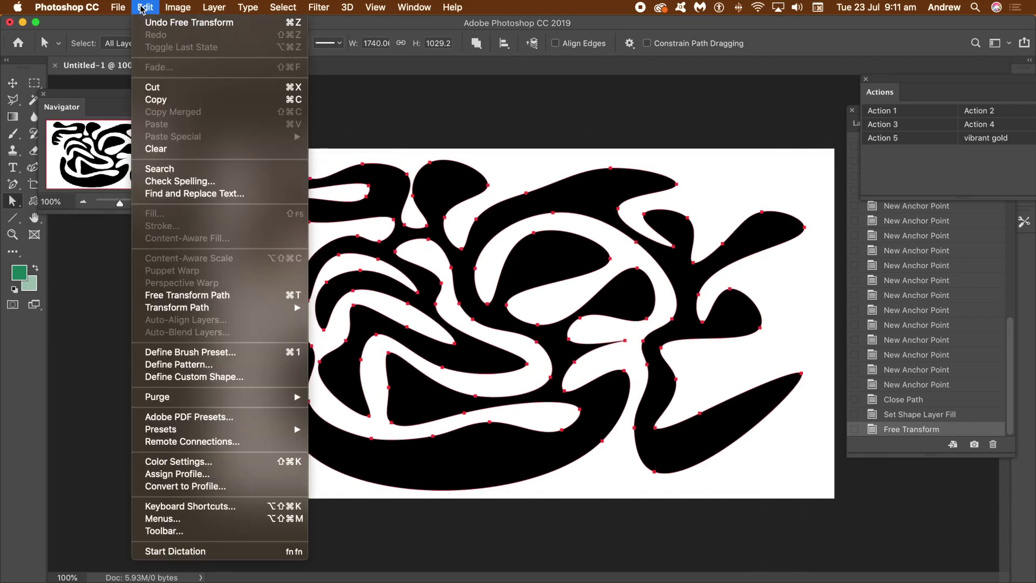
{"action": "left_click", "coordinate": [230, 381]}
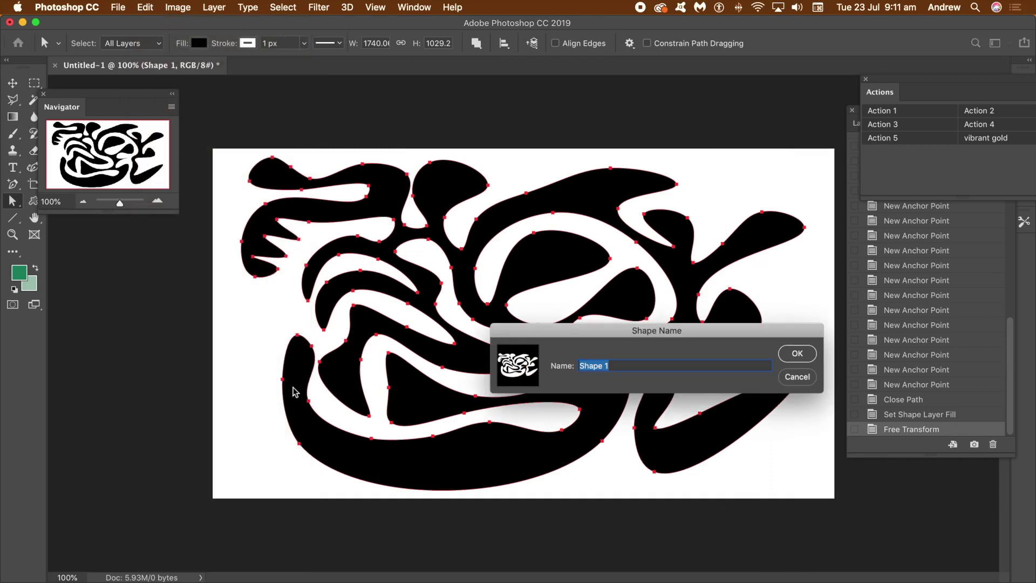
{"action": "left_click", "coordinate": [795, 354]}
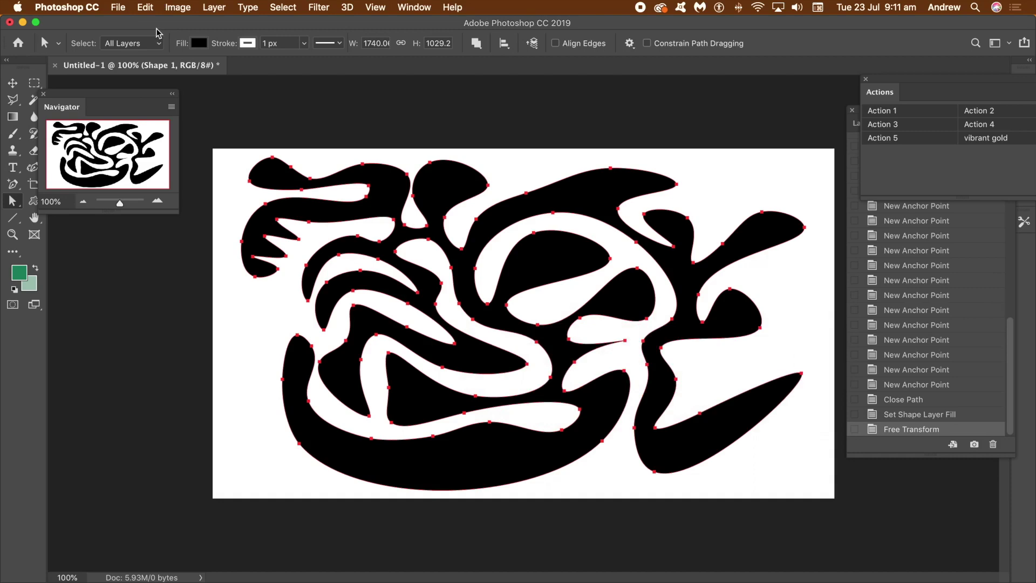
Add a smooth Inner Bevel to the shape layer with a depth of 407% and a size of 59 px.
{"action": "left_click", "coordinate": [213, 7]}
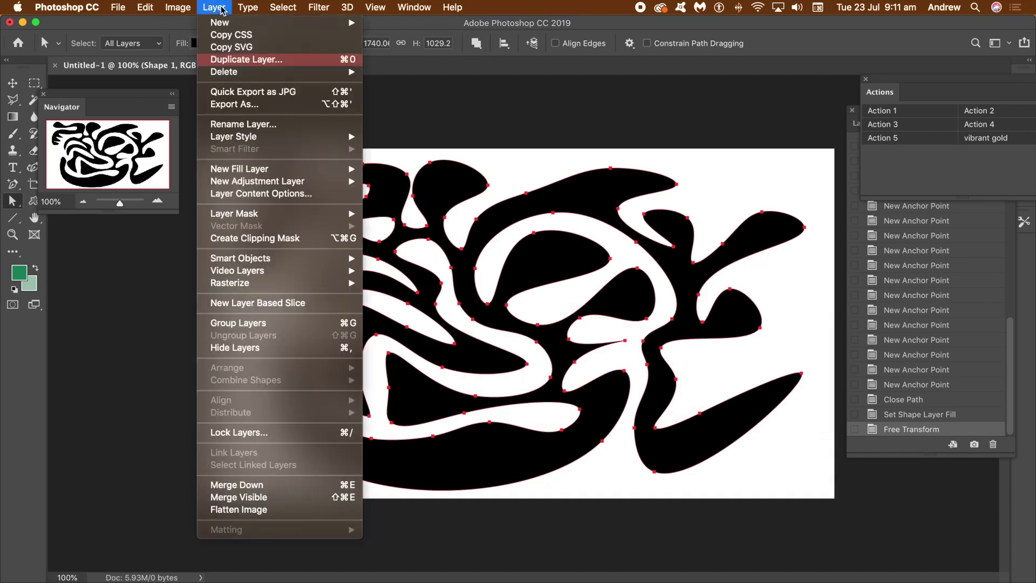
{"action": "mouse_move", "coordinate": [246, 141]}
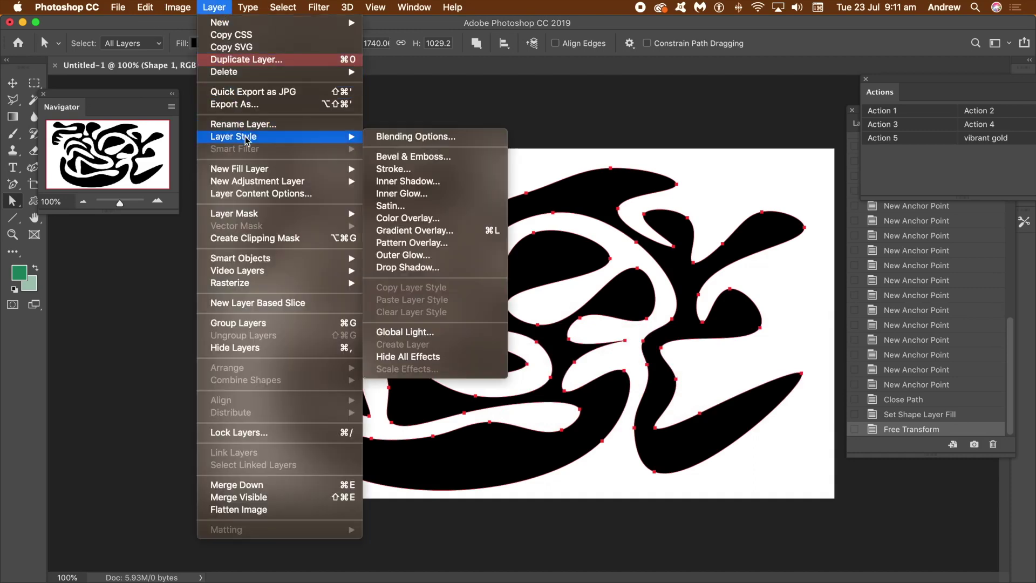
{"action": "left_click", "coordinate": [451, 158]}
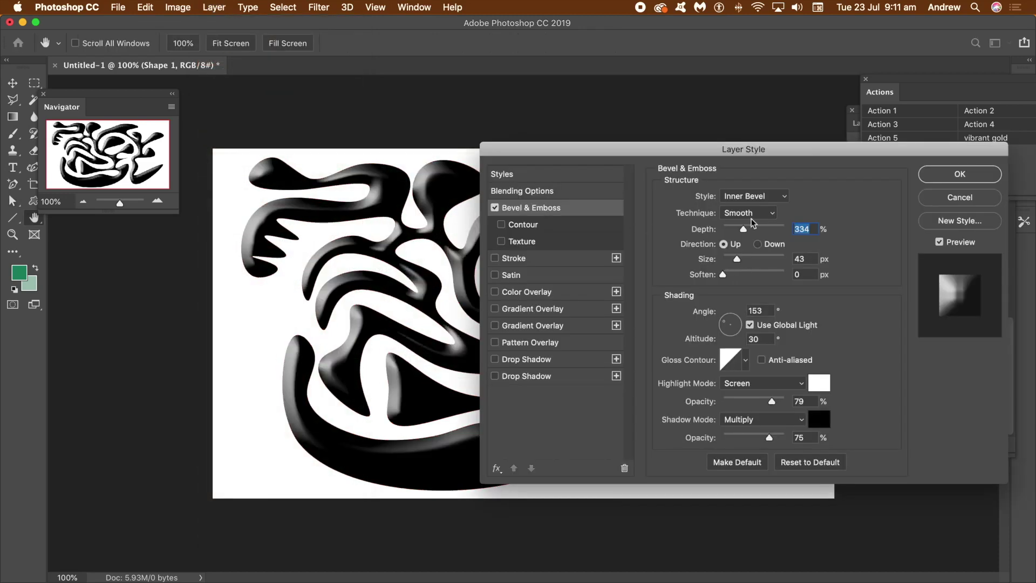
{"action": "left_click_drag", "start_coordinate": [586, 152], "coordinate": [638, 133]}
{"action": "left_click_drag", "start_coordinate": [801, 211], "coordinate": [793, 242]}
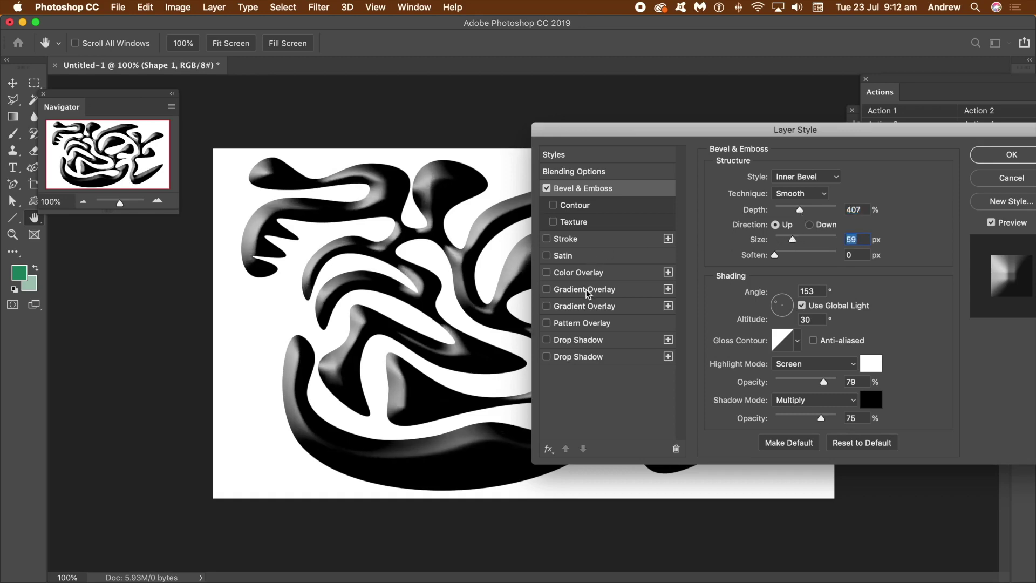
Add a drop shadow to the shape with angle 139°, distance 27 px and size 49 px.
{"action": "left_click", "coordinate": [547, 358]}
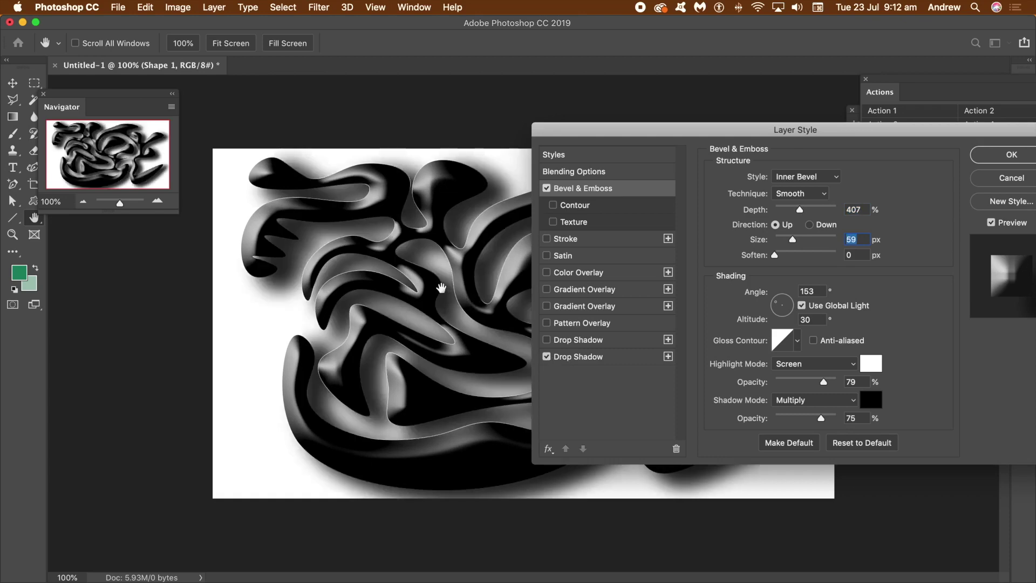
{"action": "key", "text": "Return"}
{"action": "left_click", "coordinate": [574, 359]}
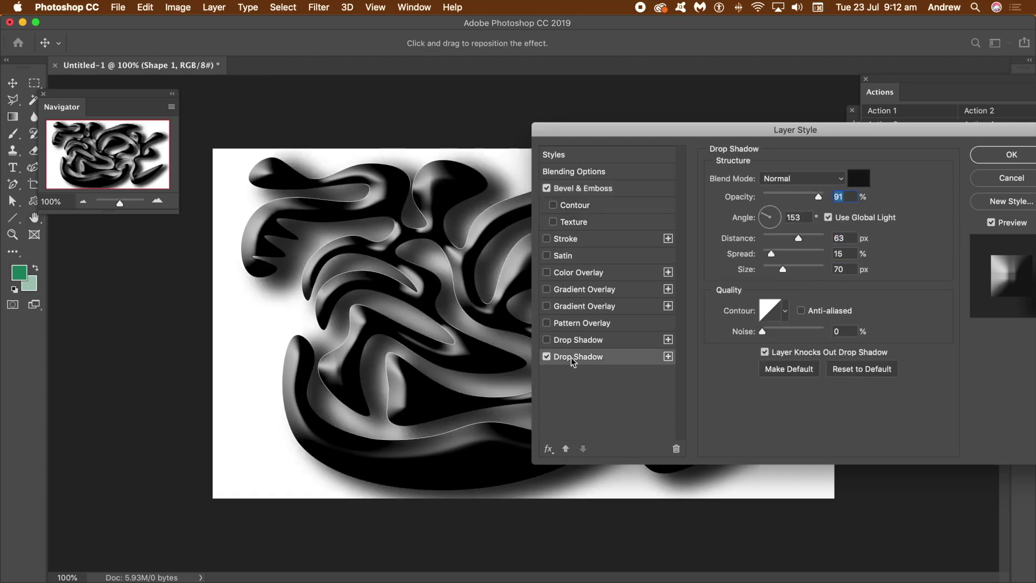
{"action": "left_click_drag", "start_coordinate": [407, 240], "coordinate": [412, 241]}
{"action": "left_click_drag", "start_coordinate": [783, 270], "coordinate": [778, 273]}
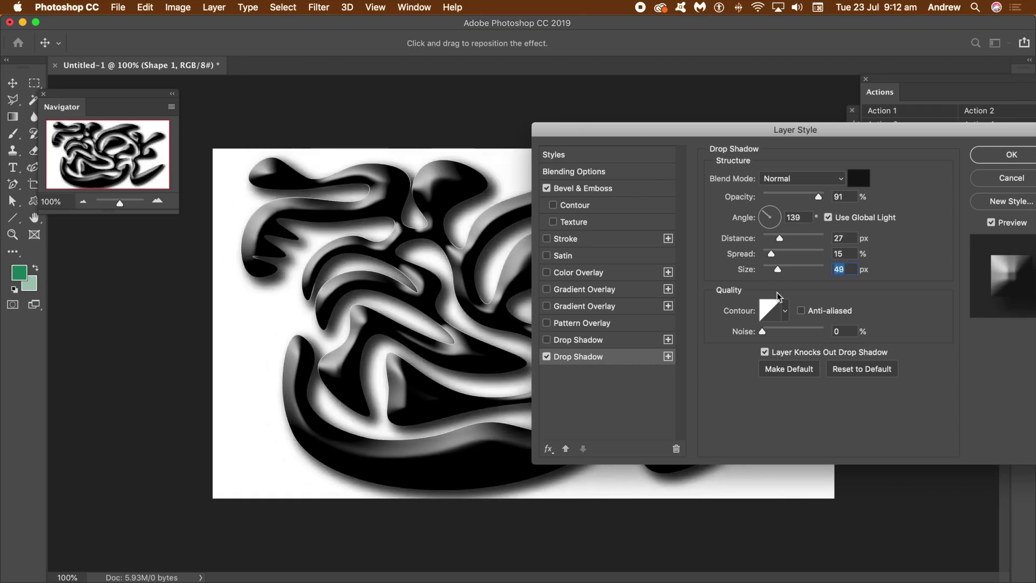
Try two other contours on the drop shadow and return it to Linear.
{"action": "left_click", "coordinate": [786, 312]}
{"action": "left_click", "coordinate": [741, 346]}
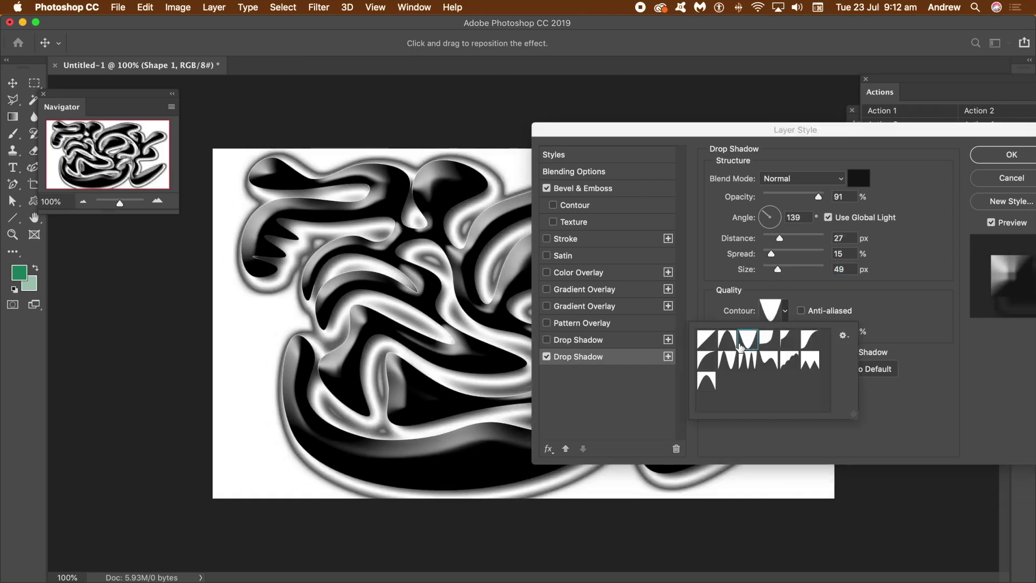
{"action": "left_click", "coordinate": [727, 342]}
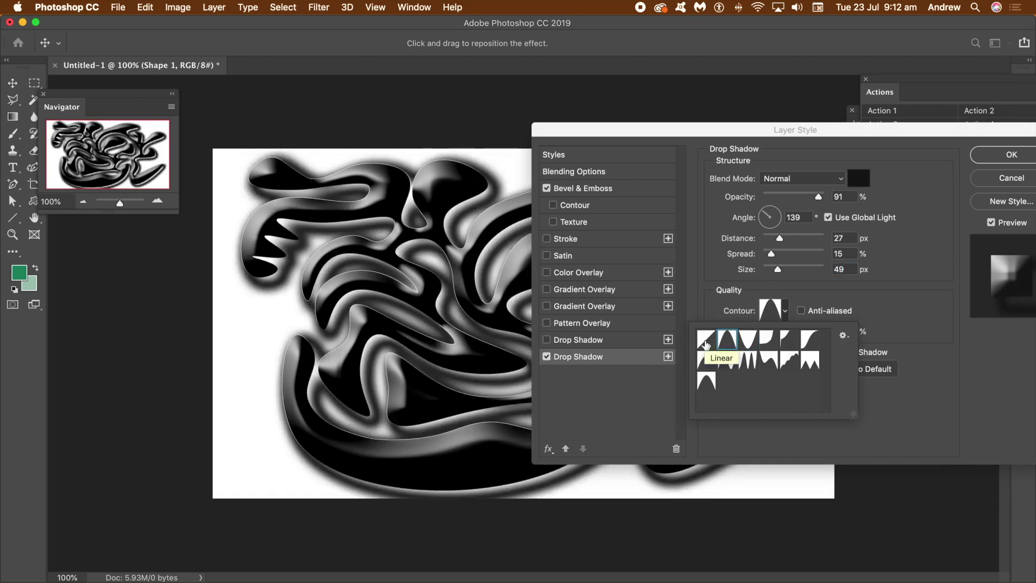
{"action": "left_click", "coordinate": [705, 341]}
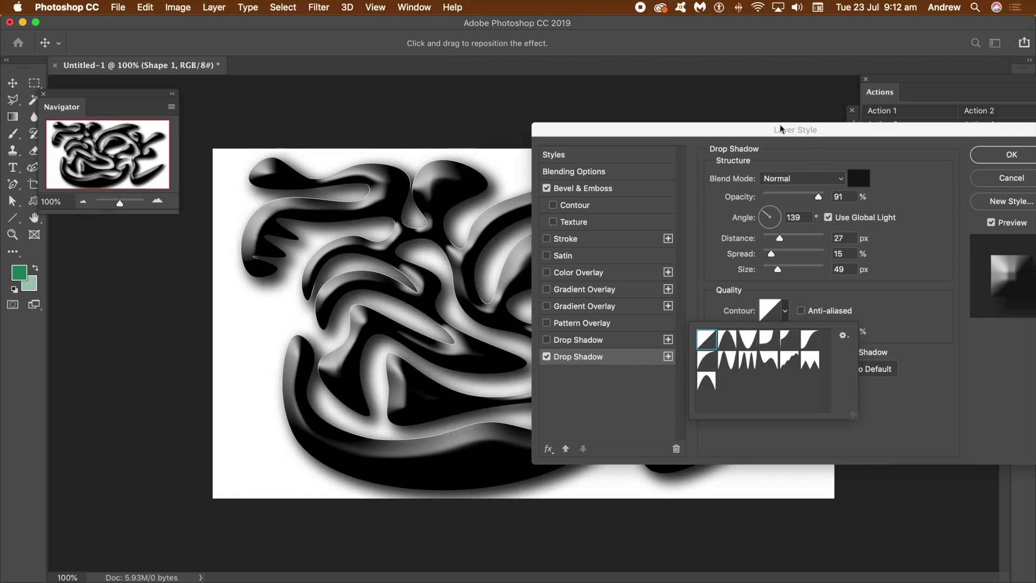
Try a red color overlay on the shape and switch the overlay off again.
{"action": "left_click", "coordinate": [581, 274]}
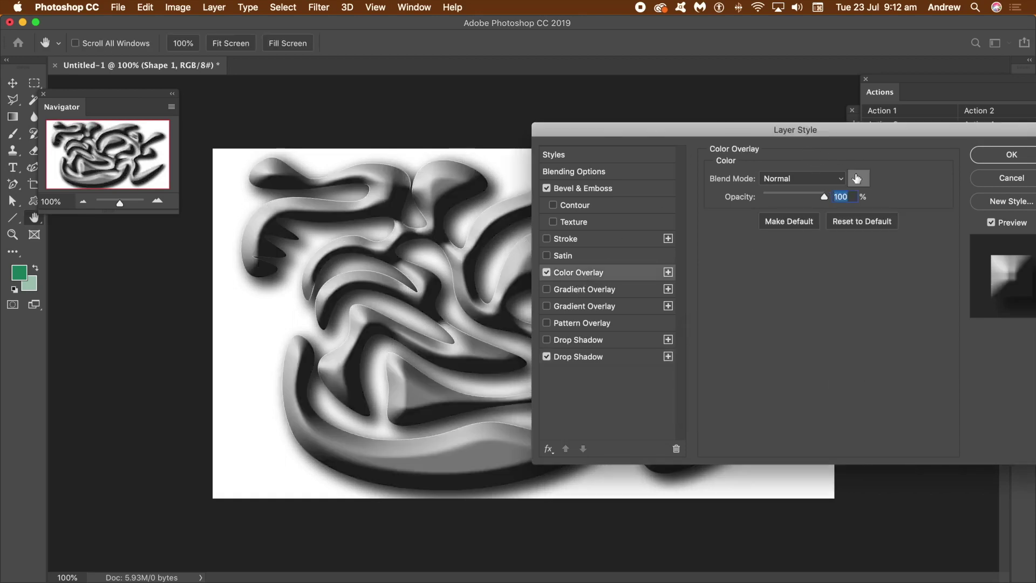
{"action": "left_click", "coordinate": [853, 179]}
{"action": "left_click", "coordinate": [813, 258]}
{"action": "left_click", "coordinate": [991, 241]}
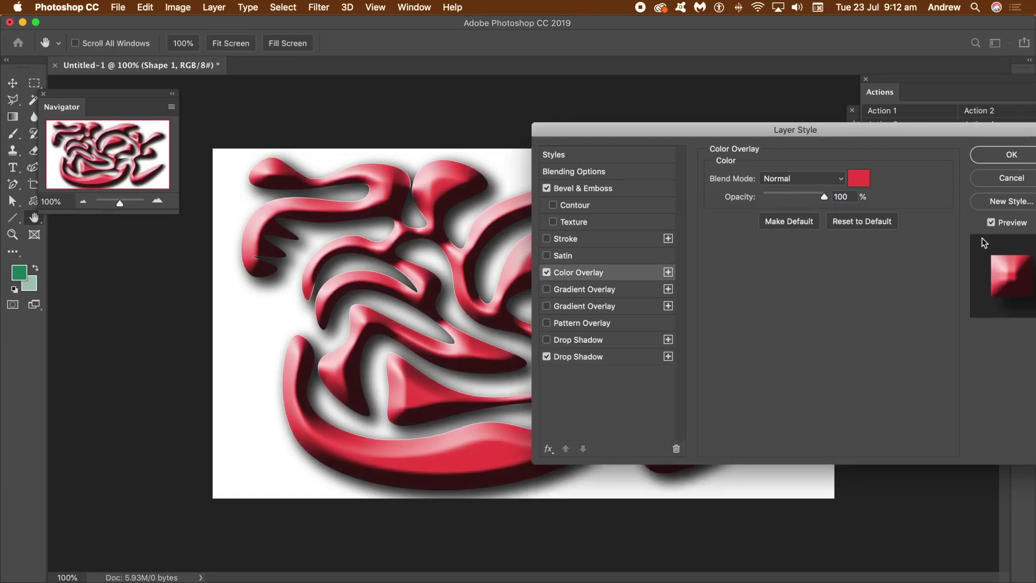
{"action": "left_click", "coordinate": [547, 274]}
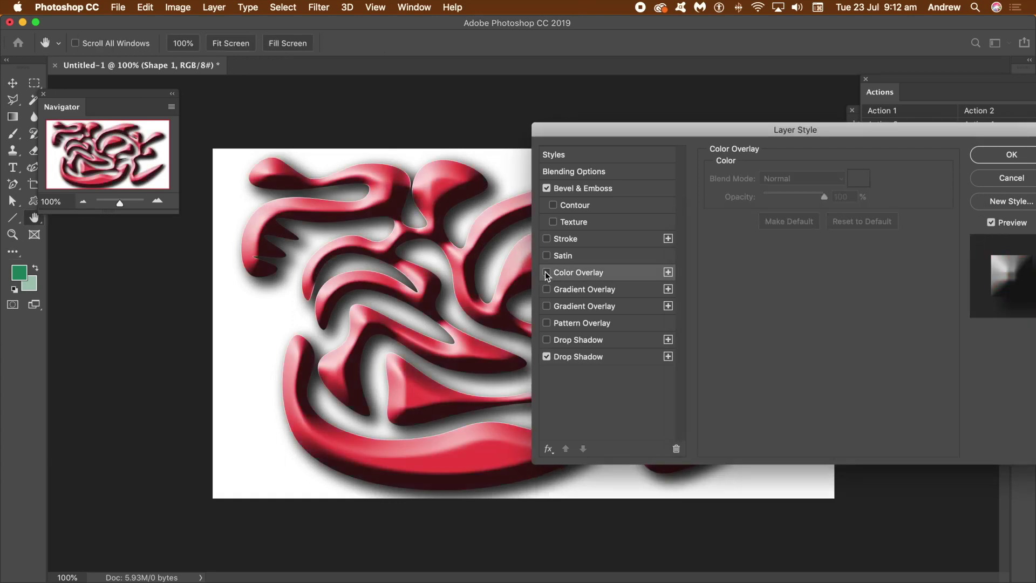
Enable the red-and-black striped gradient overlay, browsing the gradient presets and examining its color stops in the Gradient Editor.
{"action": "left_click", "coordinate": [578, 289]}
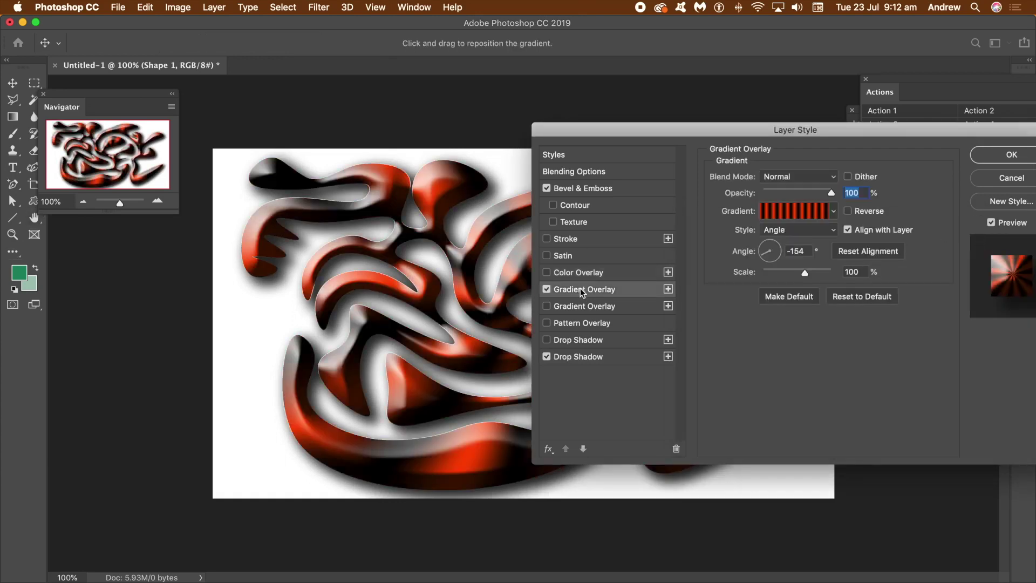
{"action": "left_click", "coordinate": [835, 212]}
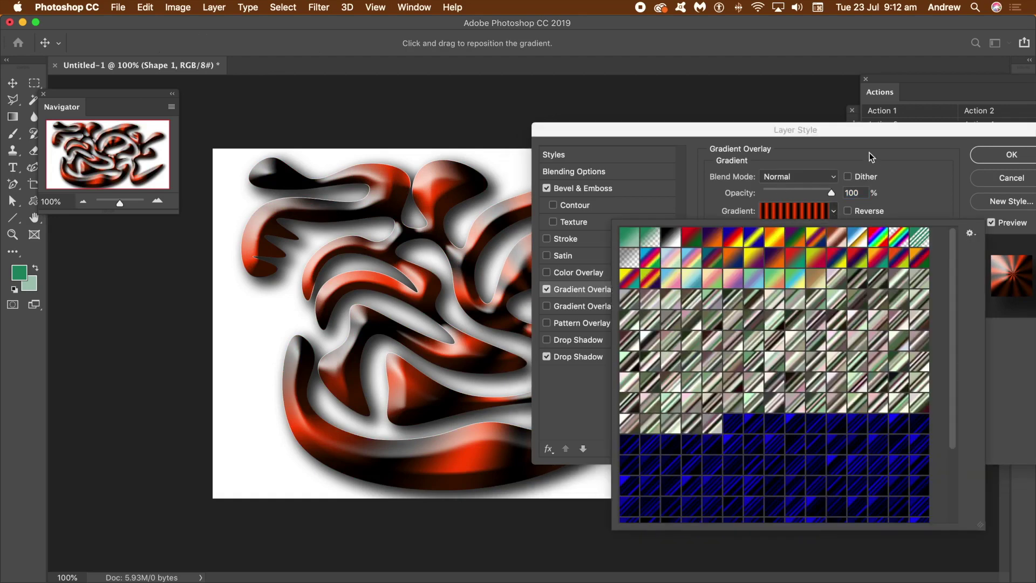
{"action": "left_click", "coordinate": [869, 153]}
{"action": "left_click", "coordinate": [833, 210]}
{"action": "left_click_drag", "start_coordinate": [948, 330], "coordinate": [956, 447]}
{"action": "scroll", "coordinate": [963, 412], "scroll_direction": "up", "scroll_amount": 10}
{"action": "left_click", "coordinate": [889, 179]}
{"action": "left_click", "coordinate": [798, 212]}
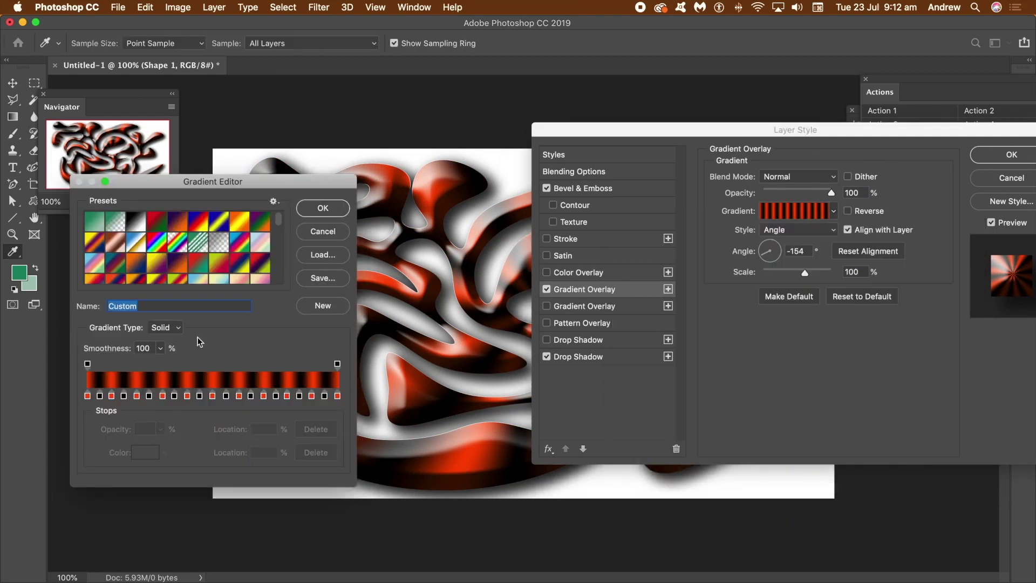
{"action": "left_click_drag", "start_coordinate": [211, 182], "coordinate": [384, 169]}
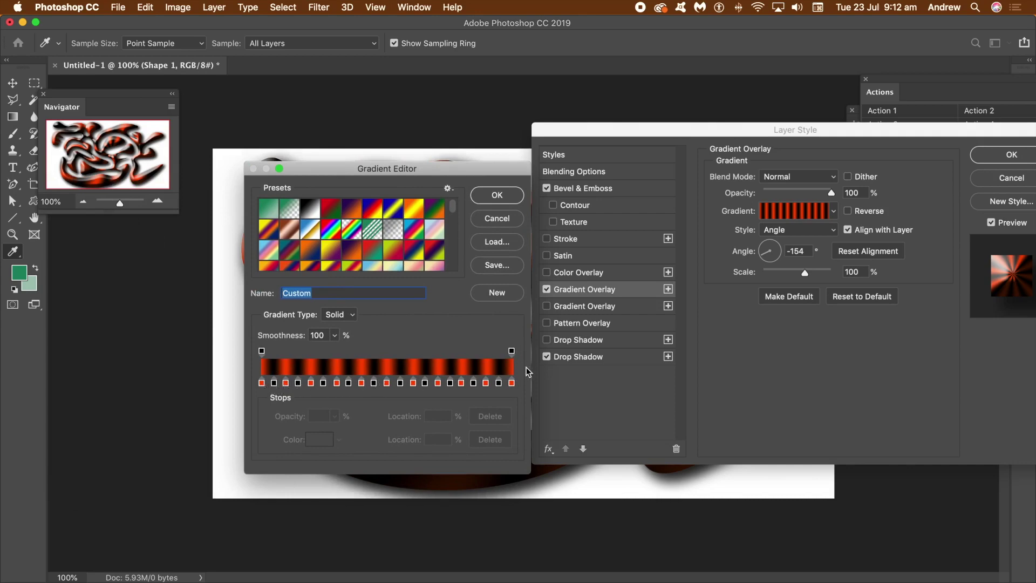
{"action": "left_click", "coordinate": [503, 194]}
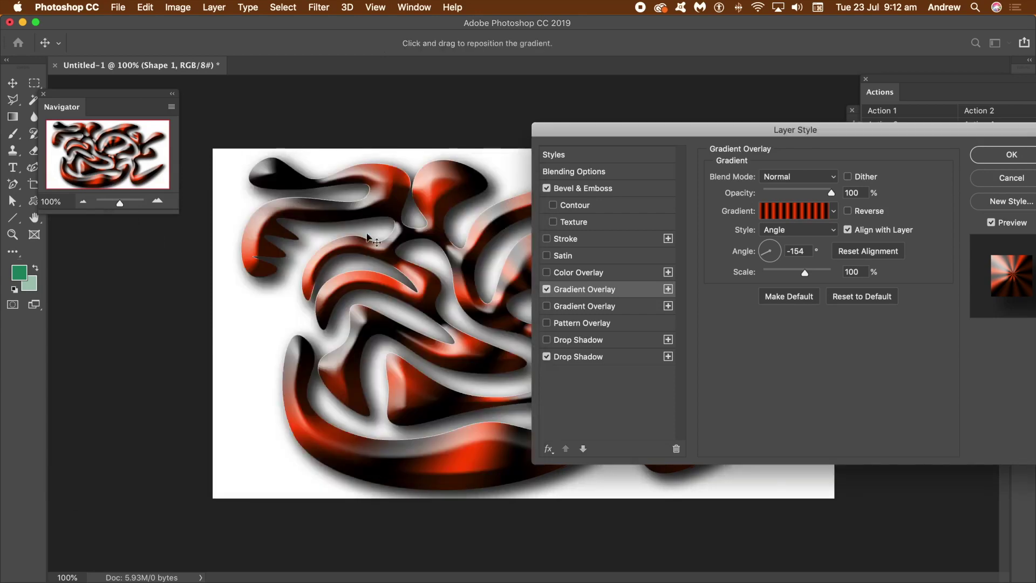
Reposition the gradient on the shape and try the Reflected, Diamond and Radial gradient styles.
{"action": "left_click_drag", "start_coordinate": [401, 238], "coordinate": [308, 291]}
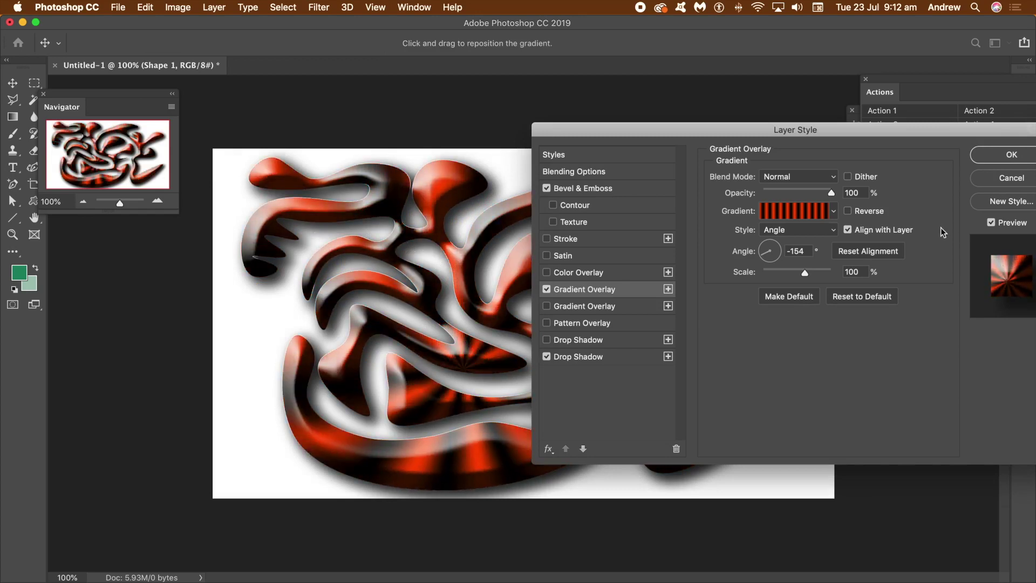
{"action": "left_click", "coordinate": [831, 231]}
{"action": "left_click", "coordinate": [802, 238]}
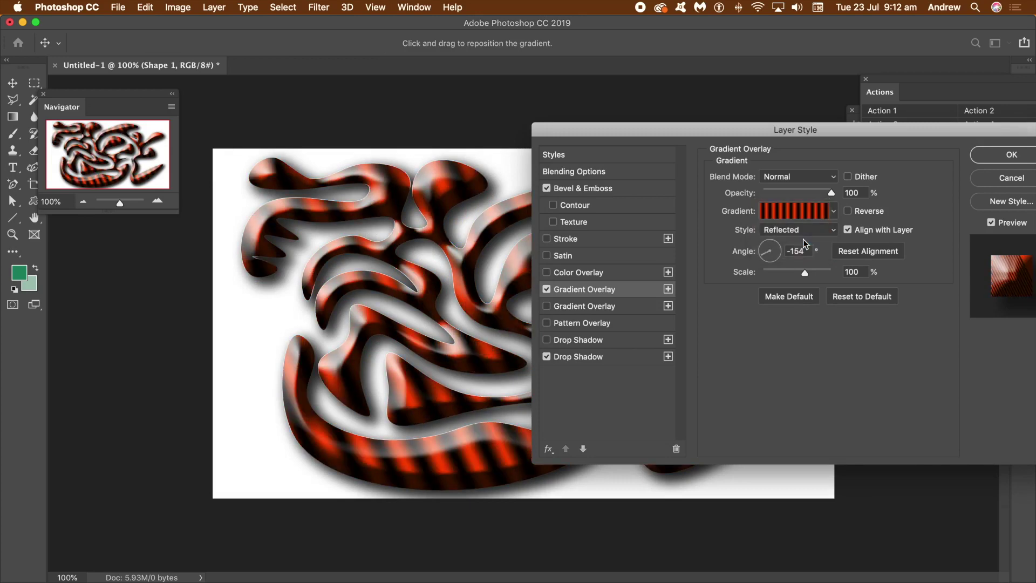
{"action": "left_click", "coordinate": [834, 211]}
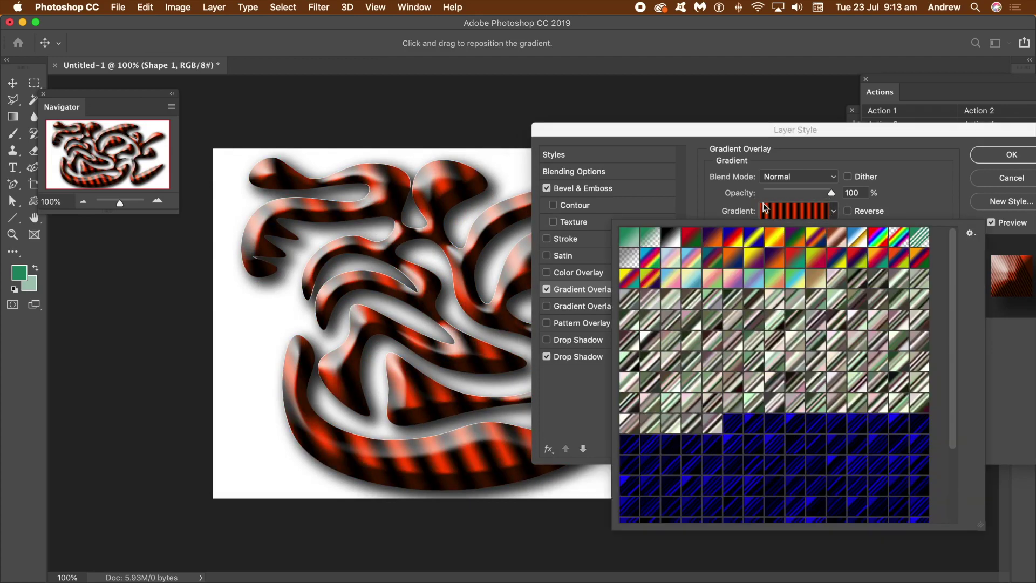
{"action": "left_click", "coordinate": [712, 203]}
{"action": "left_click", "coordinate": [800, 229]}
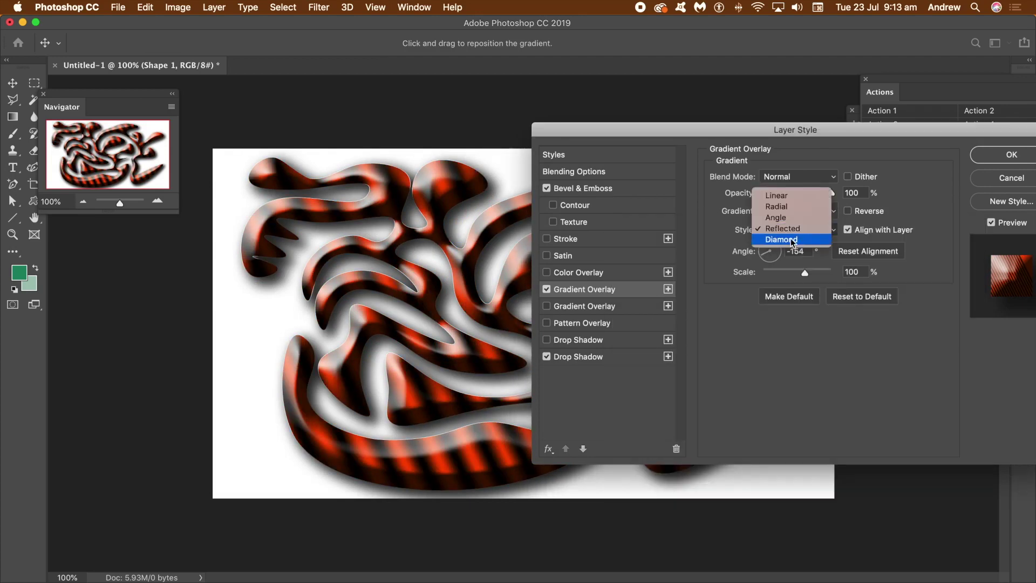
{"action": "left_click", "coordinate": [791, 239]}
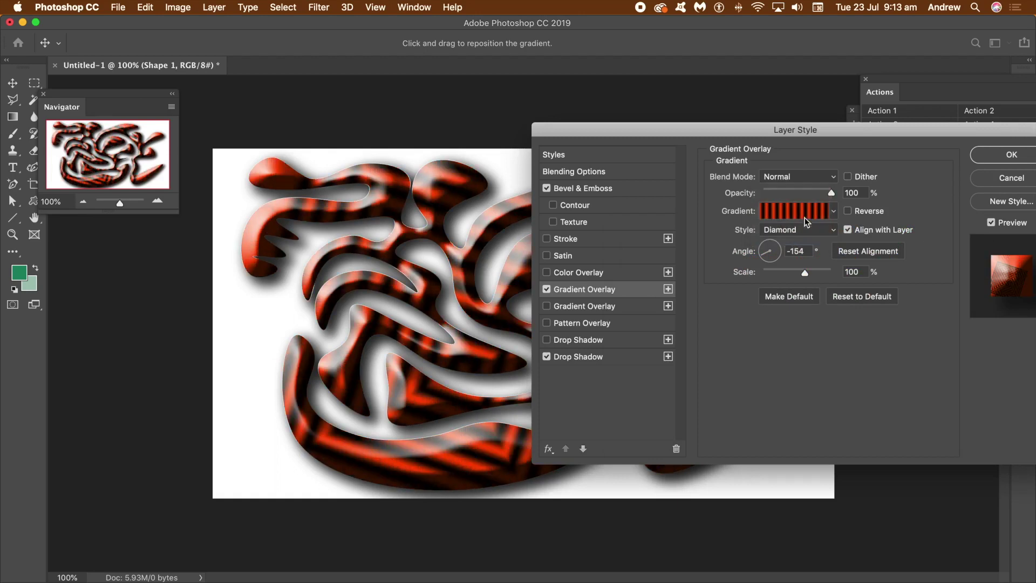
{"action": "left_click", "coordinate": [801, 229]}
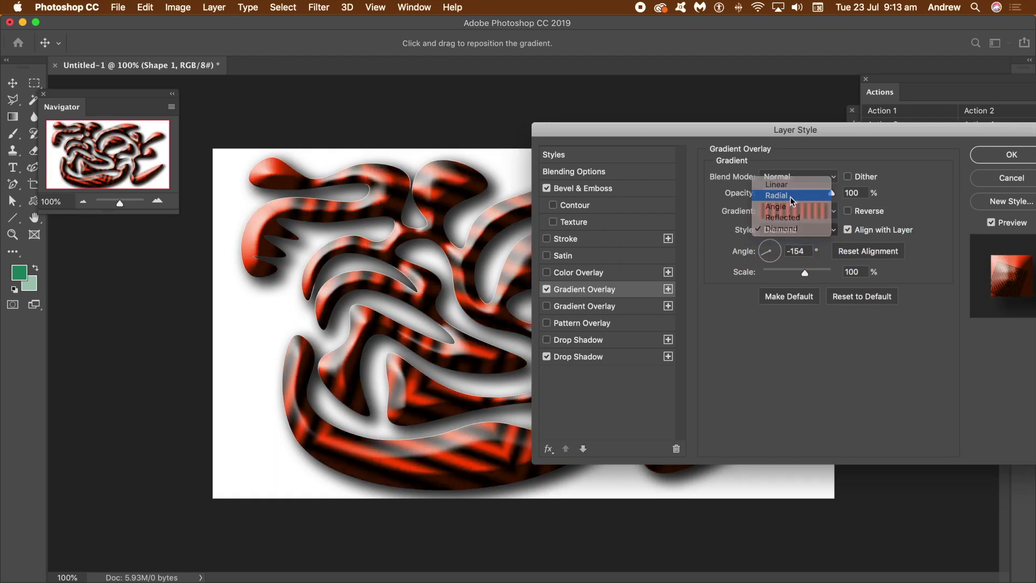
{"action": "left_click", "coordinate": [791, 197]}
Set the gradient overlay style to Angle, reposition the gradient toward the lower part of the canvas, and apply the layer style.
{"action": "left_click", "coordinate": [794, 226]}
{"action": "left_click", "coordinate": [777, 239]}
{"action": "left_click_drag", "start_coordinate": [509, 342], "coordinate": [574, 493]}
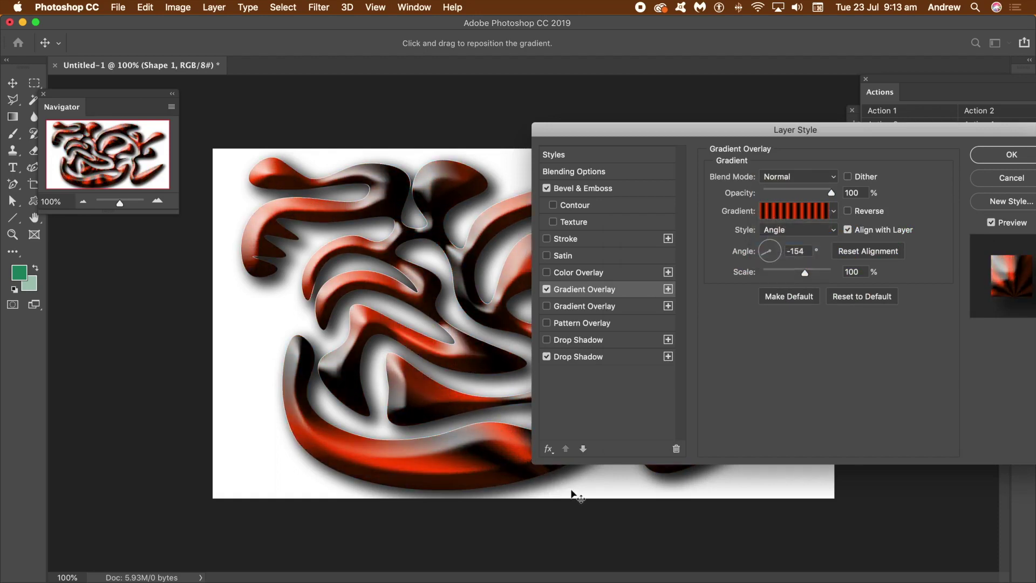
{"action": "left_click_drag", "start_coordinate": [627, 134], "coordinate": [779, 136]}
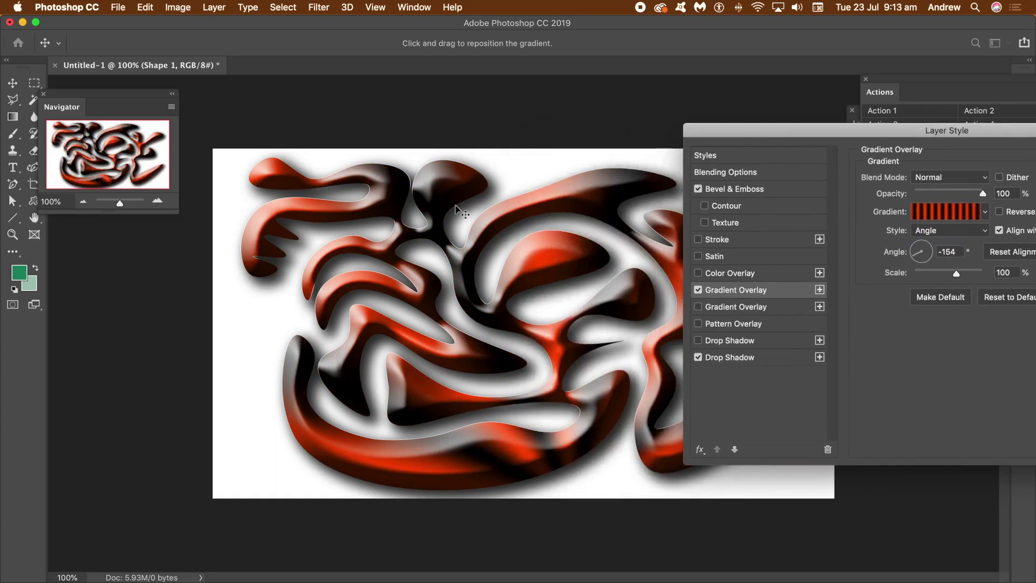
{"action": "left_click_drag", "start_coordinate": [870, 126], "coordinate": [594, 115]}
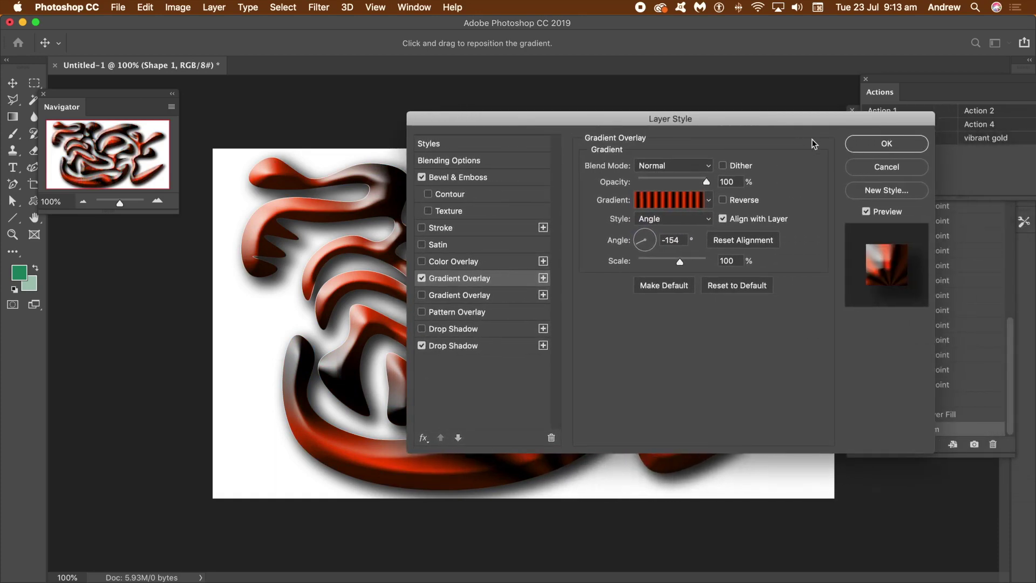
{"action": "left_click", "coordinate": [893, 145]}
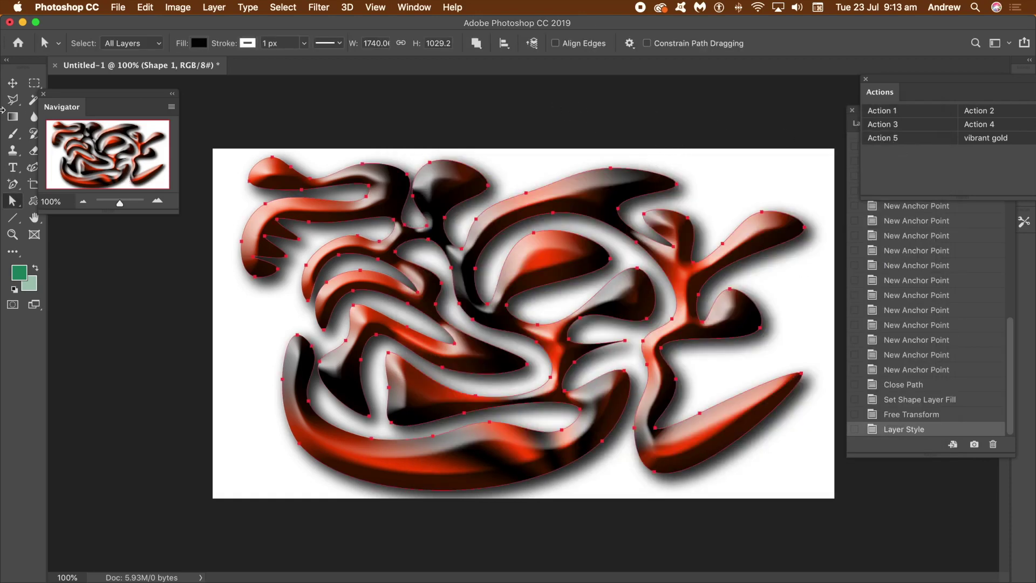
With the Curvature Pen, stretch the upper central arm's tip toward the canvas's upper edge and thin the arm's upper contour.
{"action": "left_click", "coordinate": [33, 168]}
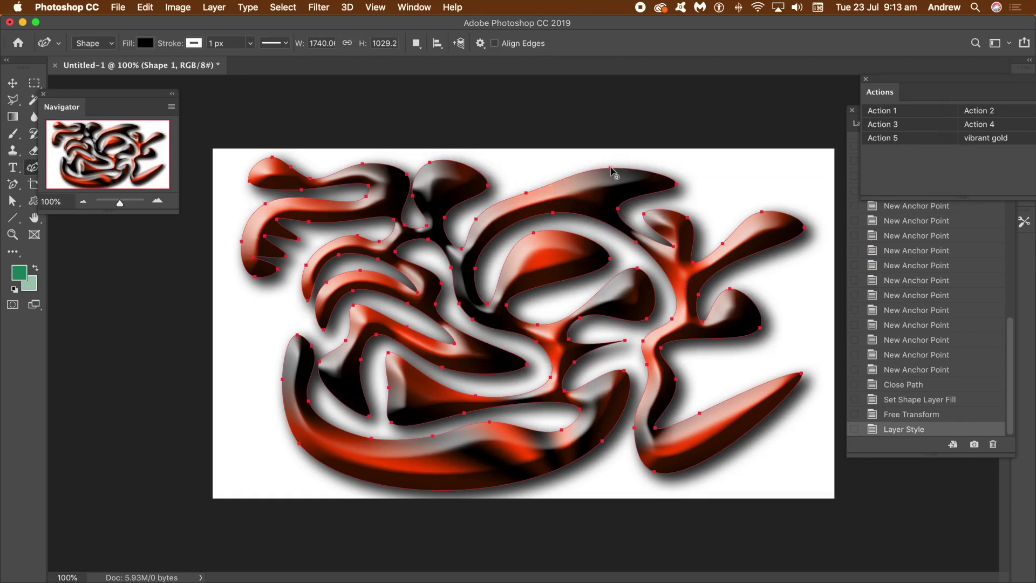
{"action": "left_click_drag", "start_coordinate": [610, 170], "coordinate": [702, 157]}
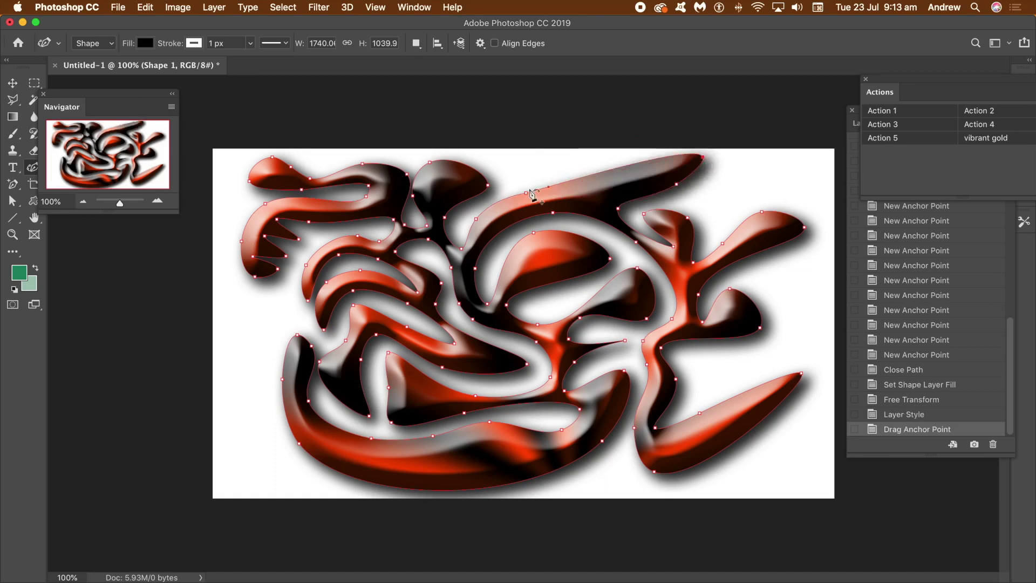
{"action": "mouse_move", "coordinate": [525, 195]}
{"action": "left_mouse_down"}
{"action": "mouse_move", "coordinate": [532, 180]}
{"action": "mouse_move", "coordinate": [537, 201]}
{"action": "left_mouse_up"}
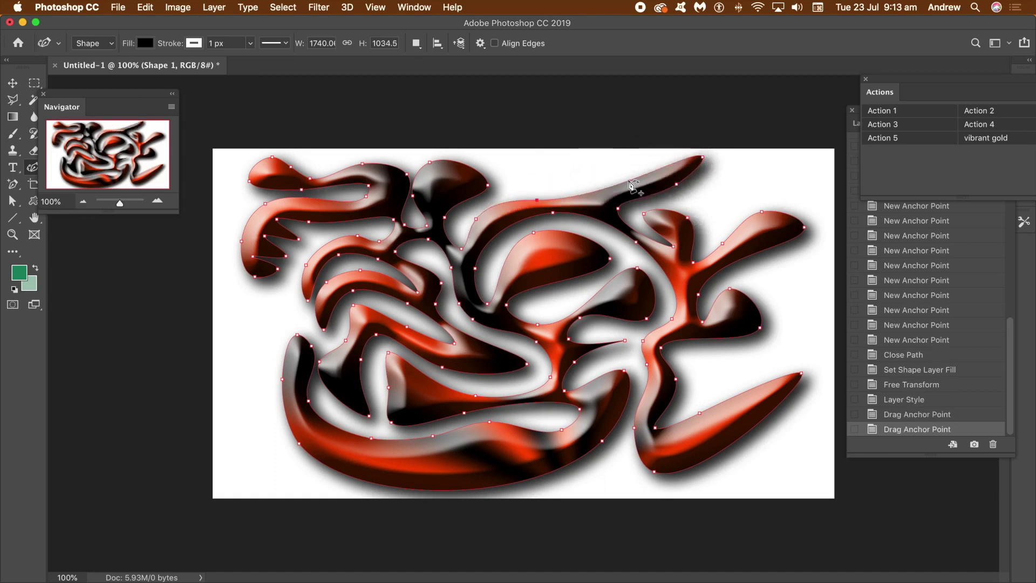
Add anchor points along the upper central arm and pull two of them upward into a large and a small spike.
{"action": "left_click", "coordinate": [630, 181]}
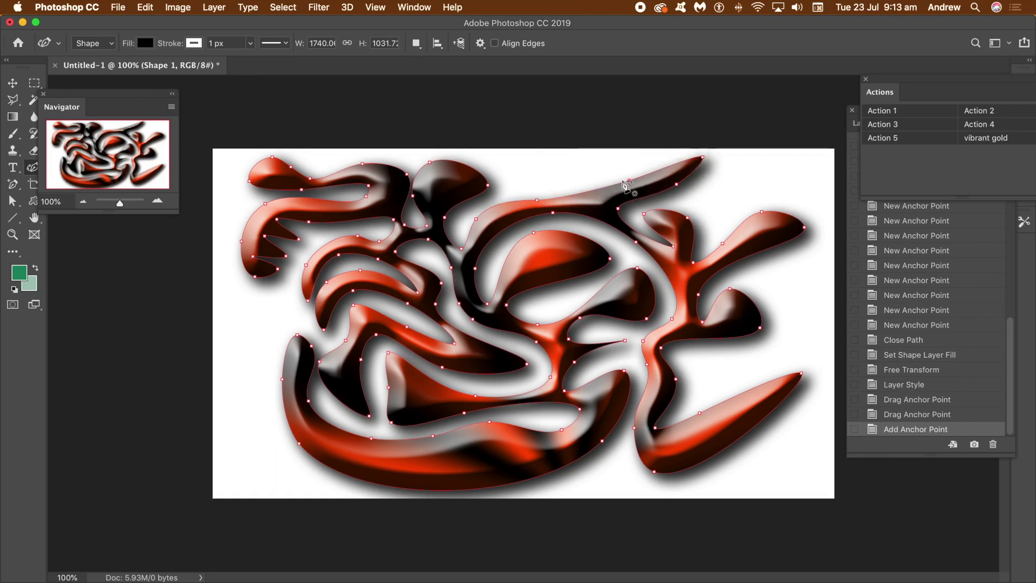
{"action": "left_click_drag", "start_coordinate": [630, 181], "coordinate": [557, 157]}
{"action": "left_click", "coordinate": [601, 187]}
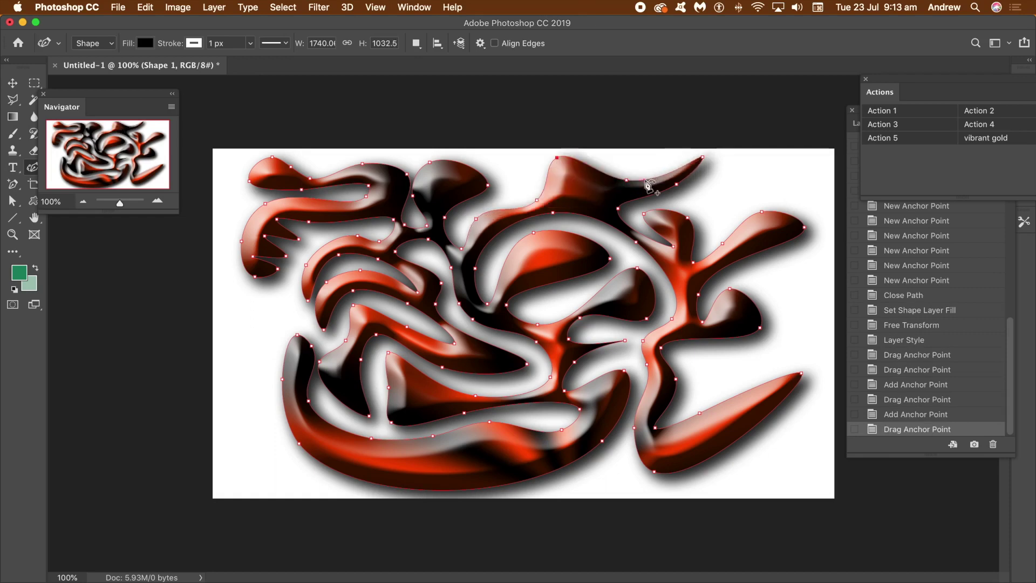
{"action": "left_click", "coordinate": [649, 185]}
{"action": "mouse_move", "coordinate": [649, 185]}
{"action": "left_mouse_down"}
{"action": "mouse_move", "coordinate": [636, 162]}
{"action": "mouse_move", "coordinate": [657, 174]}
{"action": "left_mouse_up"}
{"action": "left_click", "coordinate": [660, 154]}
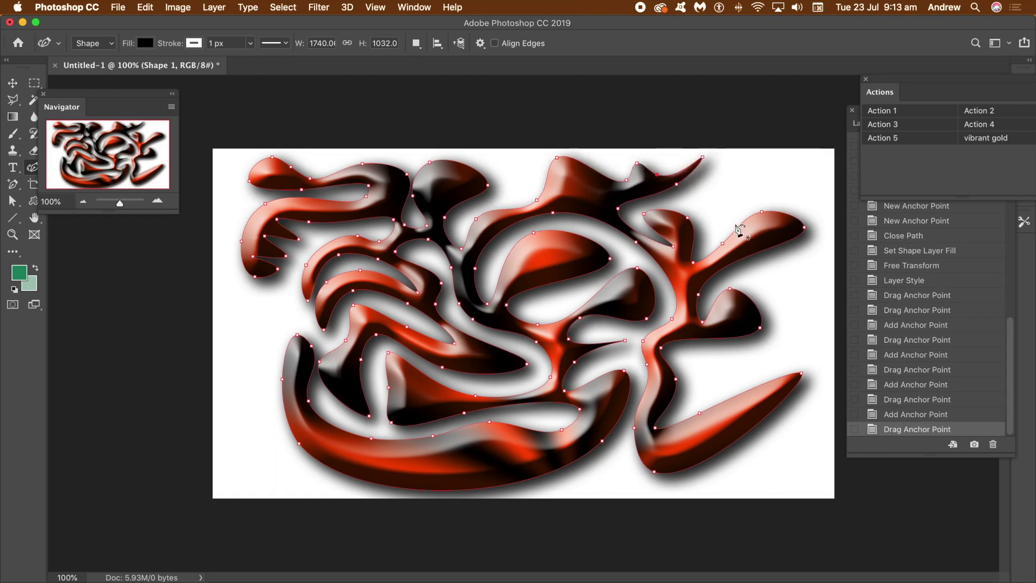
Add anchor points along the upper edge of the shape's right-hand arm and pull out two upward spikes.
{"action": "left_click", "coordinate": [738, 226]}
{"action": "left_click", "coordinate": [749, 218]}
{"action": "left_click", "coordinate": [777, 212]}
{"action": "left_click", "coordinate": [787, 215]}
{"action": "left_click_drag", "start_coordinate": [777, 211], "coordinate": [730, 195]}
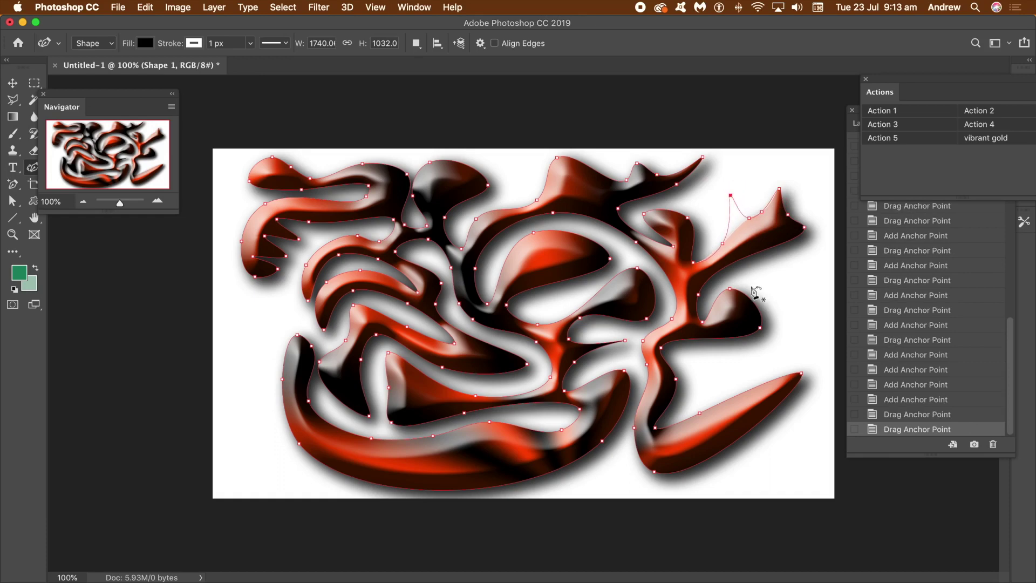
Add anchor points on the right-hand arm's underside and bend the arm's tip downward.
{"action": "left_click", "coordinate": [777, 245]}
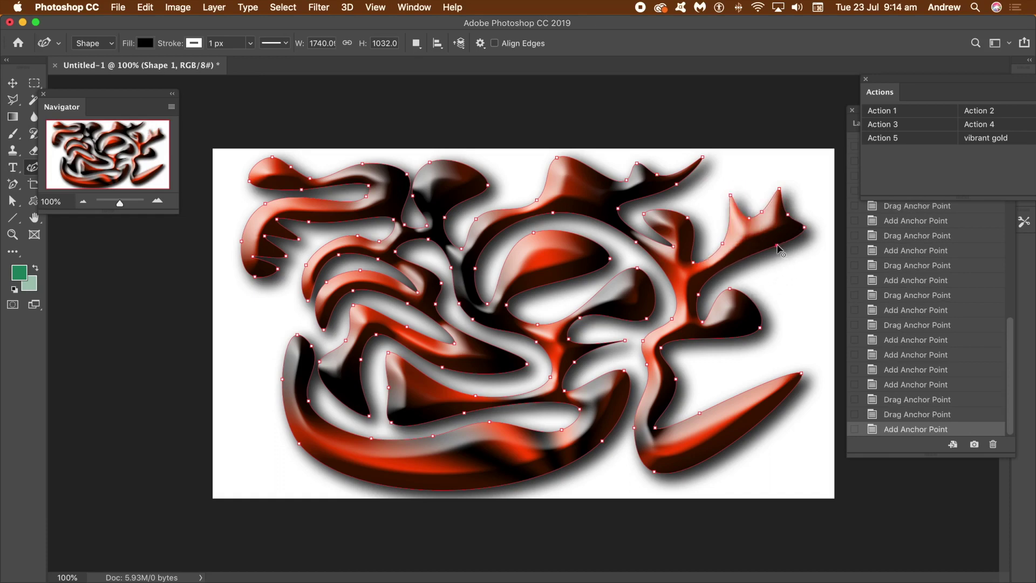
{"action": "left_click", "coordinate": [761, 252]}
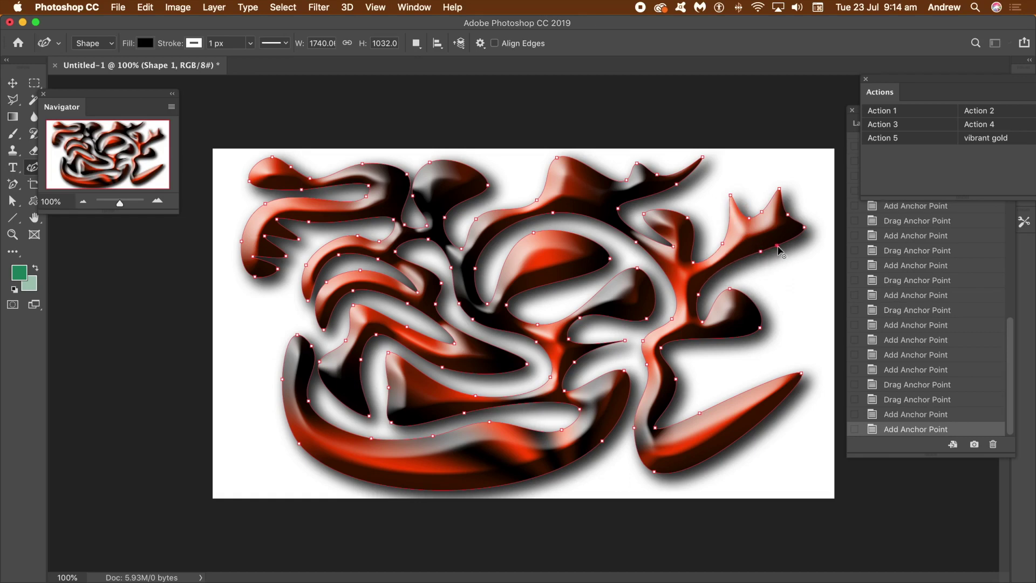
{"action": "left_click_drag", "start_coordinate": [804, 267], "coordinate": [816, 281]}
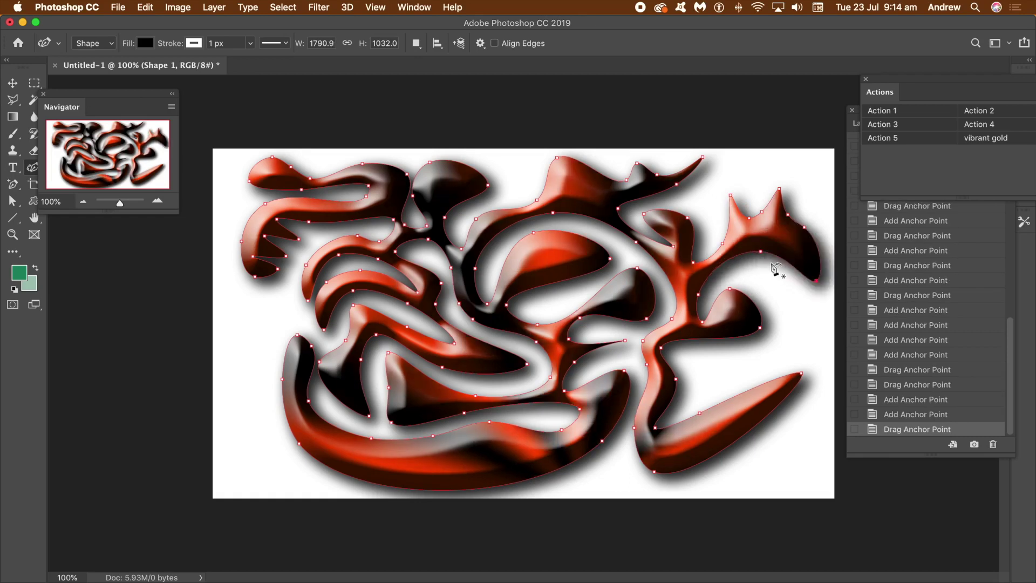
Add anchor points along the underside of the right-hand arm and pull three of them down into hanging spikes.
{"action": "left_click", "coordinate": [781, 257]}
{"action": "left_click_drag", "start_coordinate": [780, 258], "coordinate": [782, 305]}
{"action": "left_click", "coordinate": [792, 270]}
{"action": "left_click", "coordinate": [810, 278]}
{"action": "left_click_drag", "start_coordinate": [805, 288], "coordinate": [808, 350]}
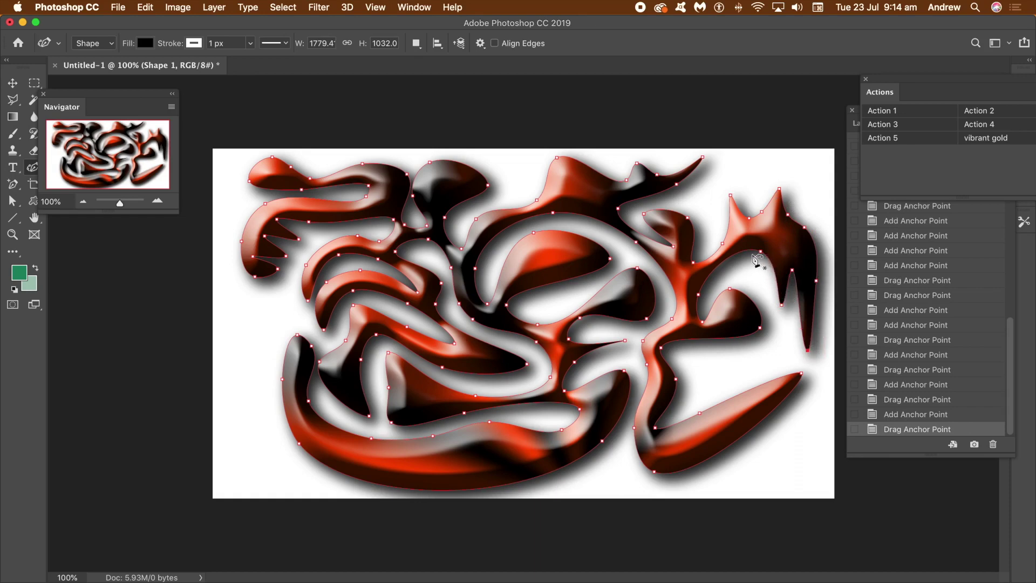
{"action": "left_click", "coordinate": [745, 252]}
{"action": "left_click", "coordinate": [735, 253]}
{"action": "left_click_drag", "start_coordinate": [745, 251], "coordinate": [755, 290]}
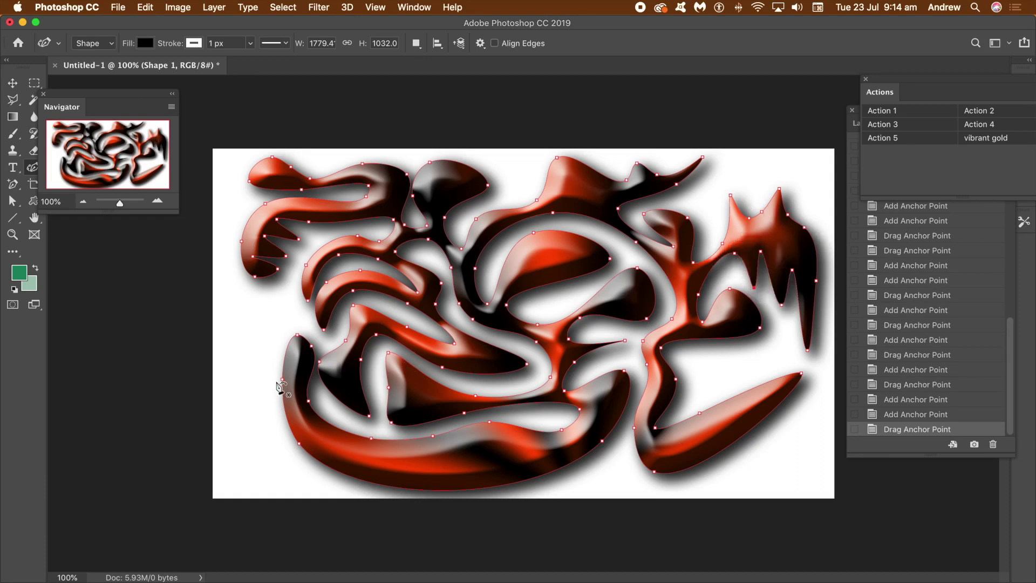
Add anchor points on the outer edge of the lower-left curve and pull three spikes out to the left.
{"action": "left_click", "coordinate": [283, 397]}
{"action": "left_click", "coordinate": [287, 414]}
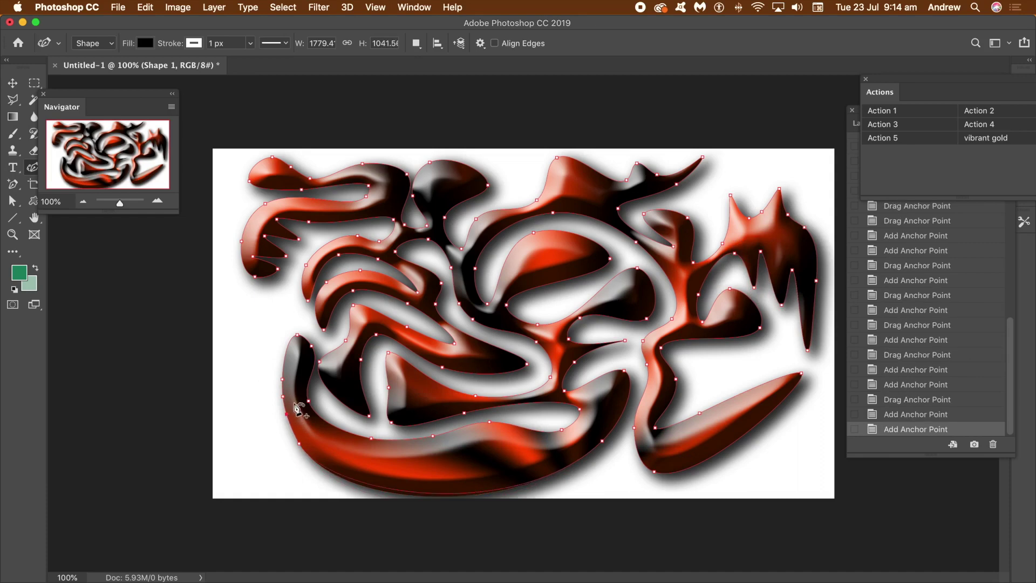
{"action": "left_click_drag", "start_coordinate": [283, 397], "coordinate": [248, 398]}
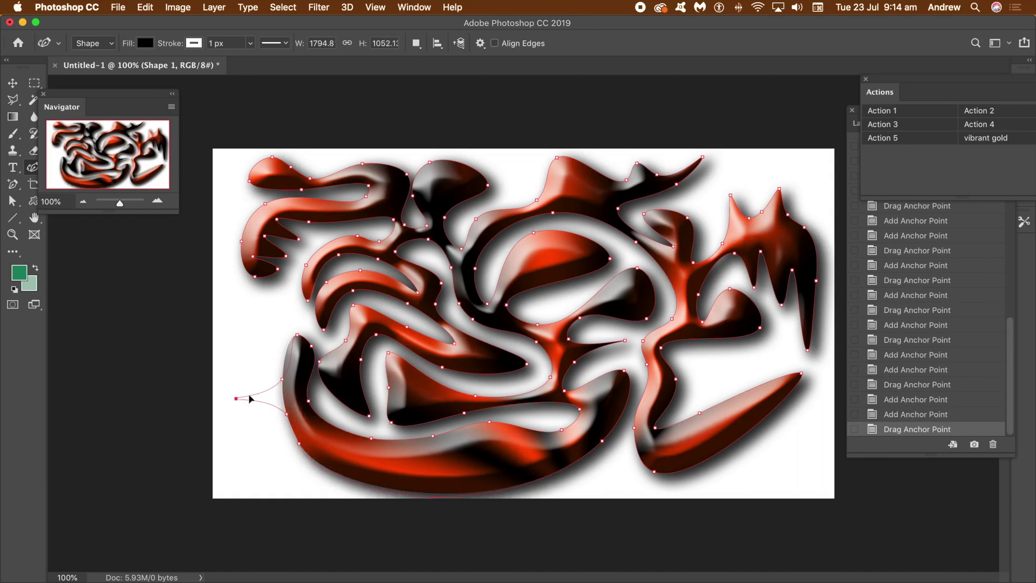
{"action": "left_click", "coordinate": [290, 366]}
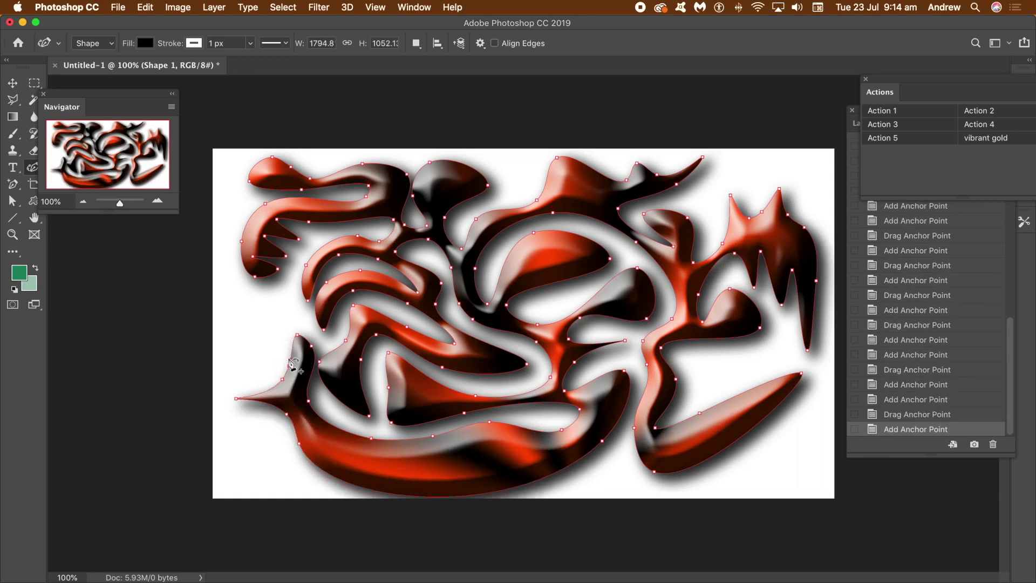
{"action": "left_click", "coordinate": [291, 353]}
{"action": "left_click_drag", "start_coordinate": [283, 366], "coordinate": [230, 342]}
{"action": "left_click", "coordinate": [299, 433]}
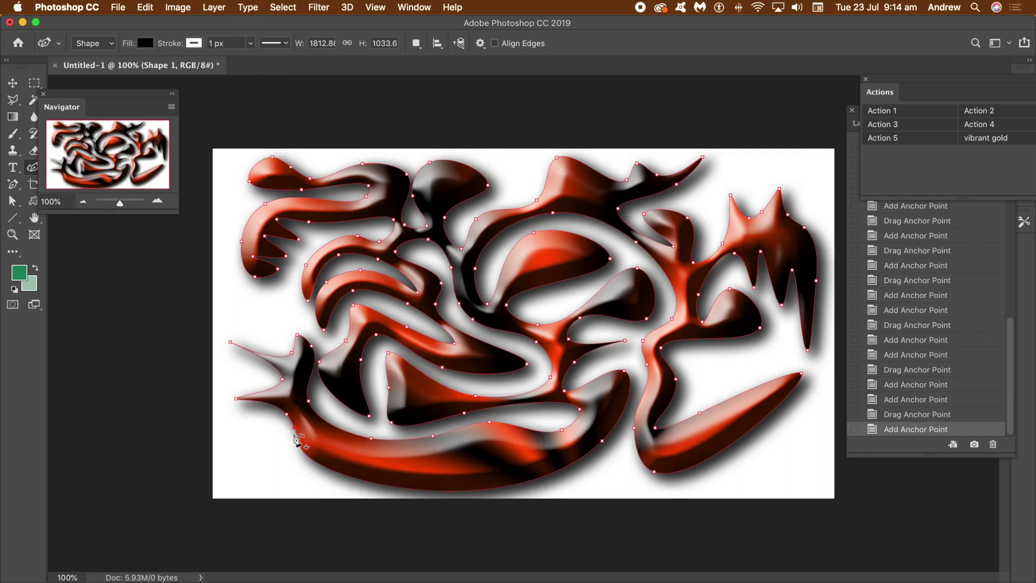
{"action": "left_click_drag", "start_coordinate": [294, 429], "coordinate": [246, 444]}
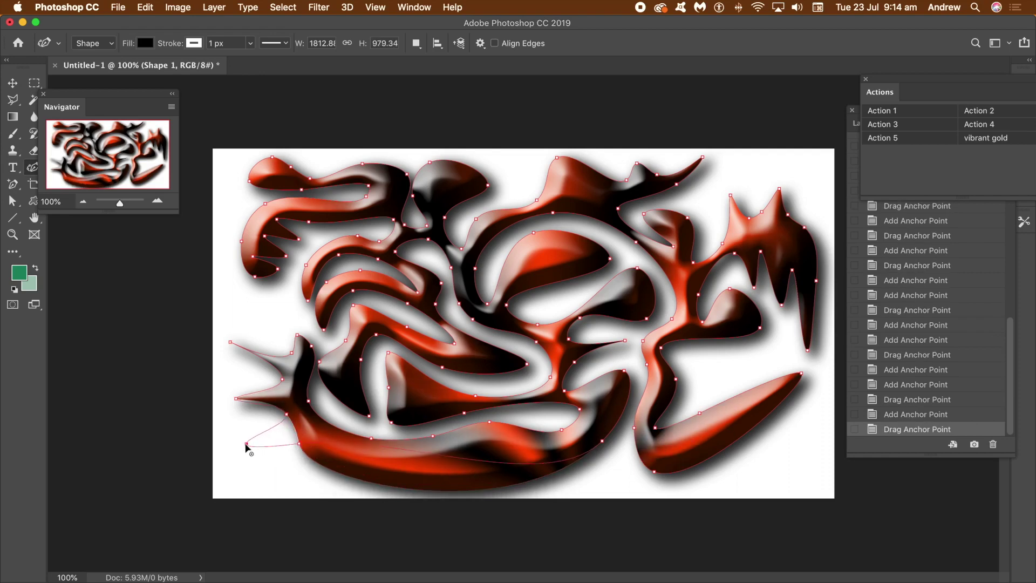
Reshape the bottom curve with new anchor points, forming a pointed lobe at its base, and pull the lower-right blade's inner edge upward.
{"action": "left_click", "coordinate": [390, 448]}
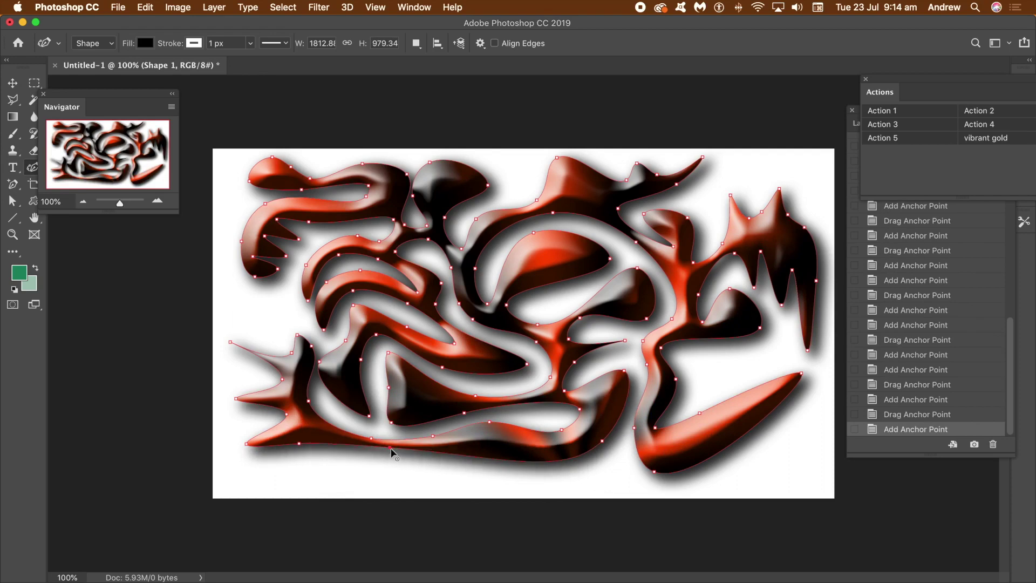
{"action": "left_click_drag", "start_coordinate": [390, 450], "coordinate": [380, 477]}
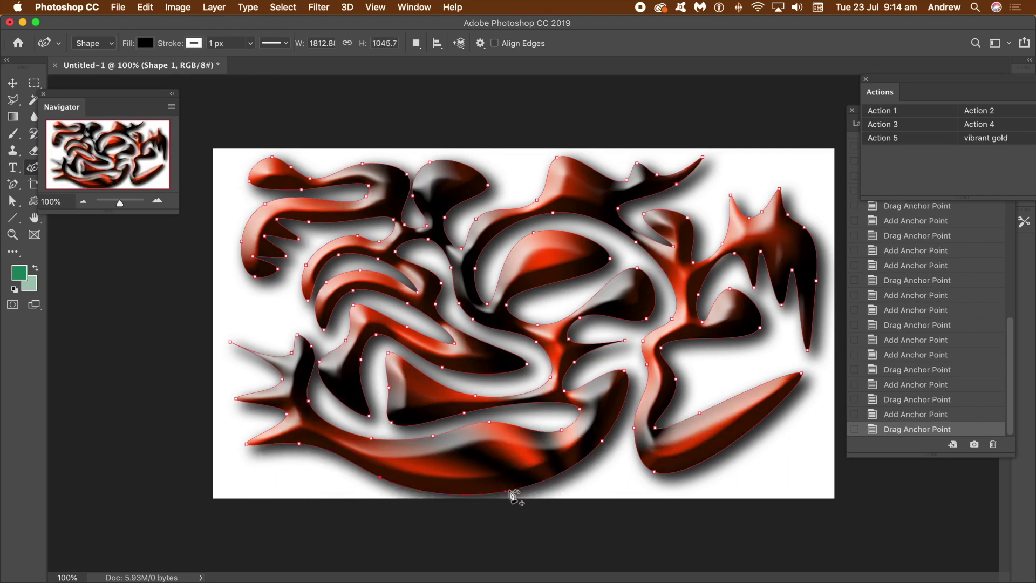
{"action": "left_click_drag", "start_coordinate": [510, 492], "coordinate": [460, 491]}
{"action": "left_click", "coordinate": [540, 449]}
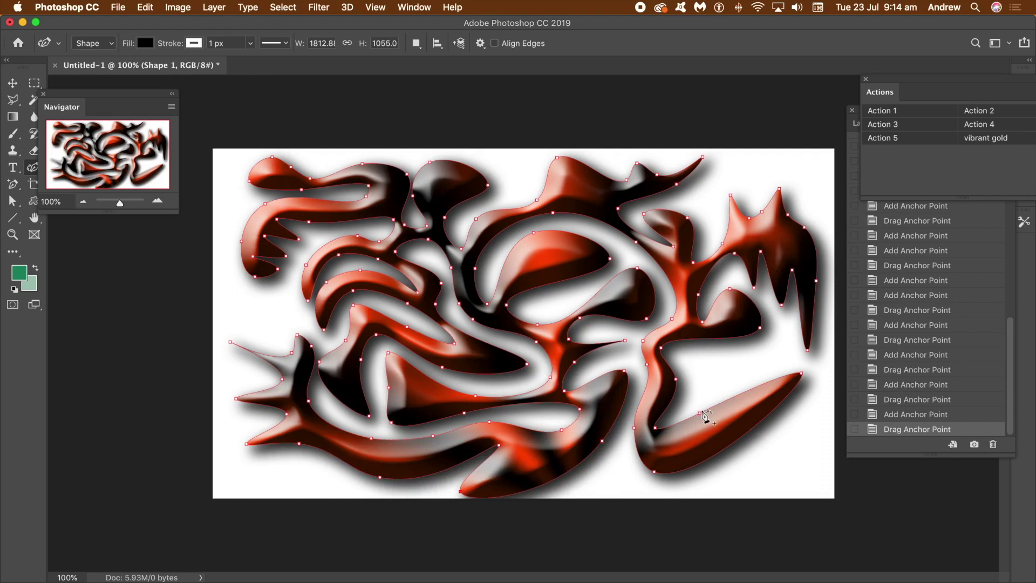
{"action": "left_click_drag", "start_coordinate": [699, 413], "coordinate": [705, 365]}
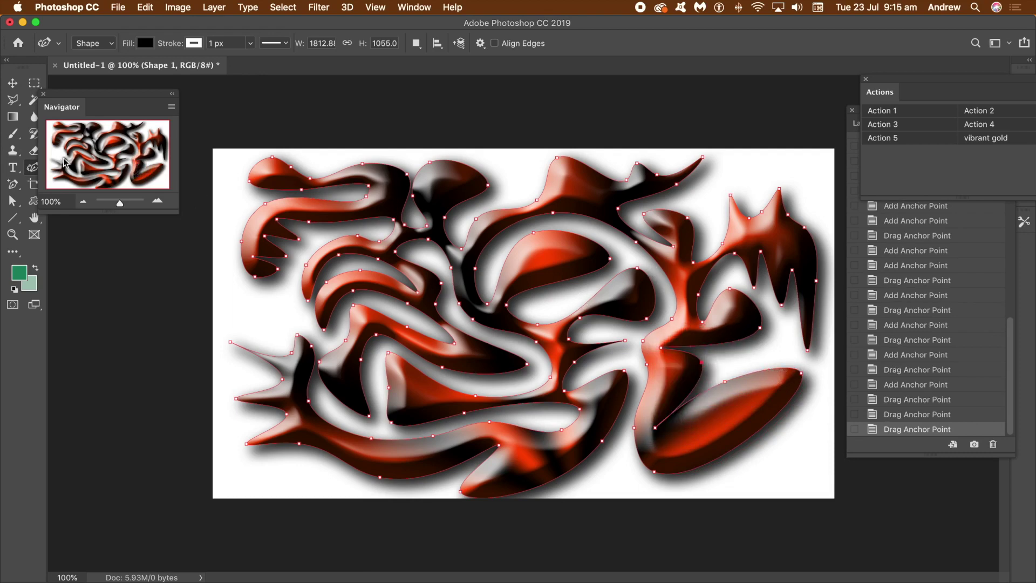
Save the reshaped path as a custom shape named Shape 2.
{"action": "left_click", "coordinate": [13, 84]}
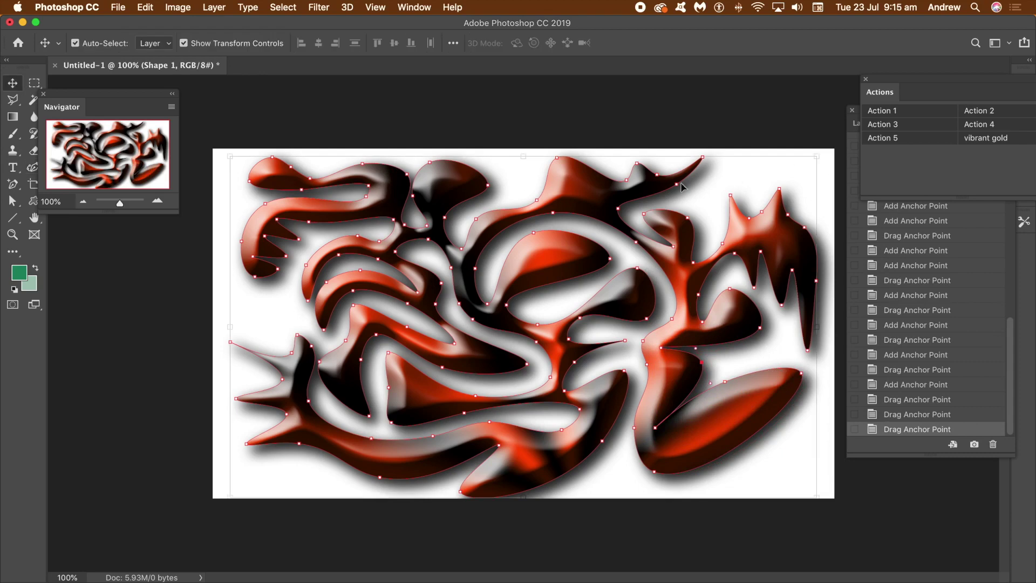
{"action": "left_click", "coordinate": [144, 8]}
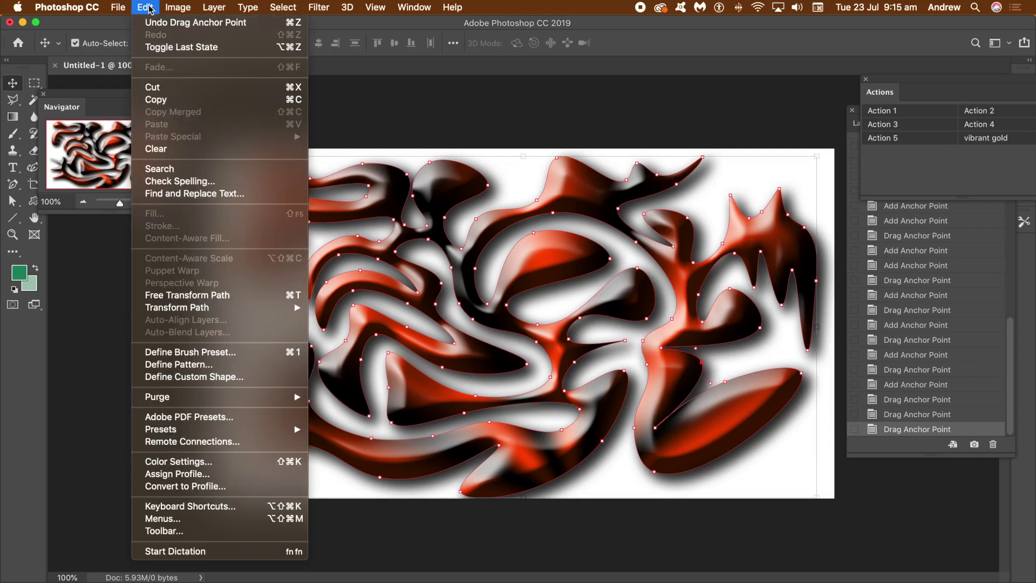
{"action": "left_click", "coordinate": [225, 377]}
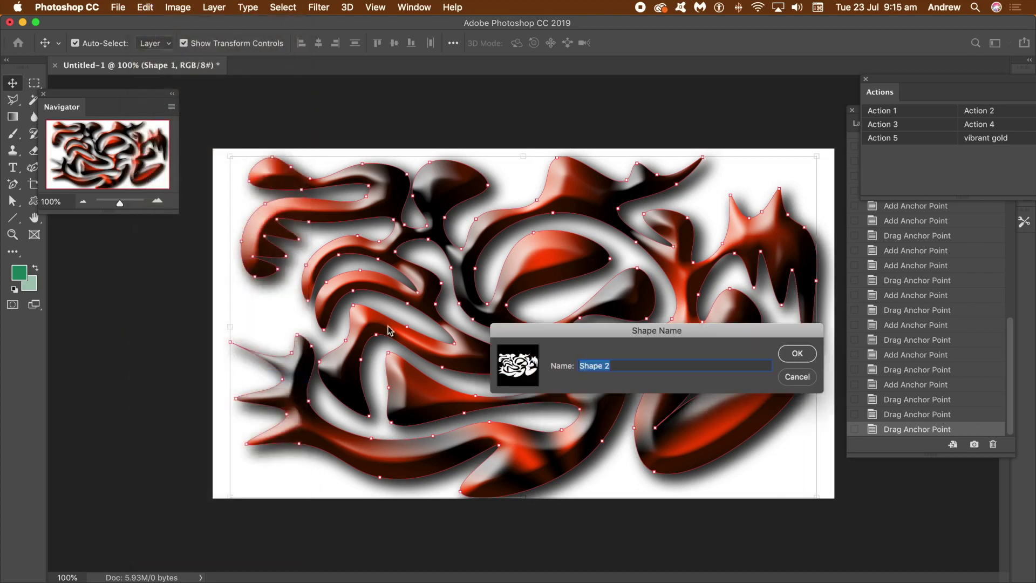
{"action": "left_click", "coordinate": [798, 354]}
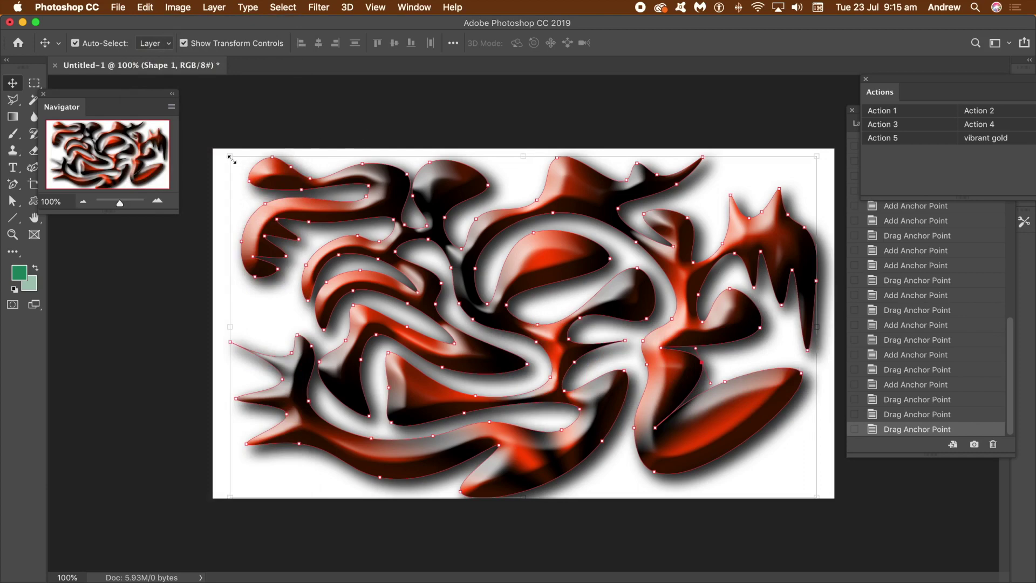
Try to apply a Warp transform to the selected path.
{"action": "left_click", "coordinate": [151, 8]}
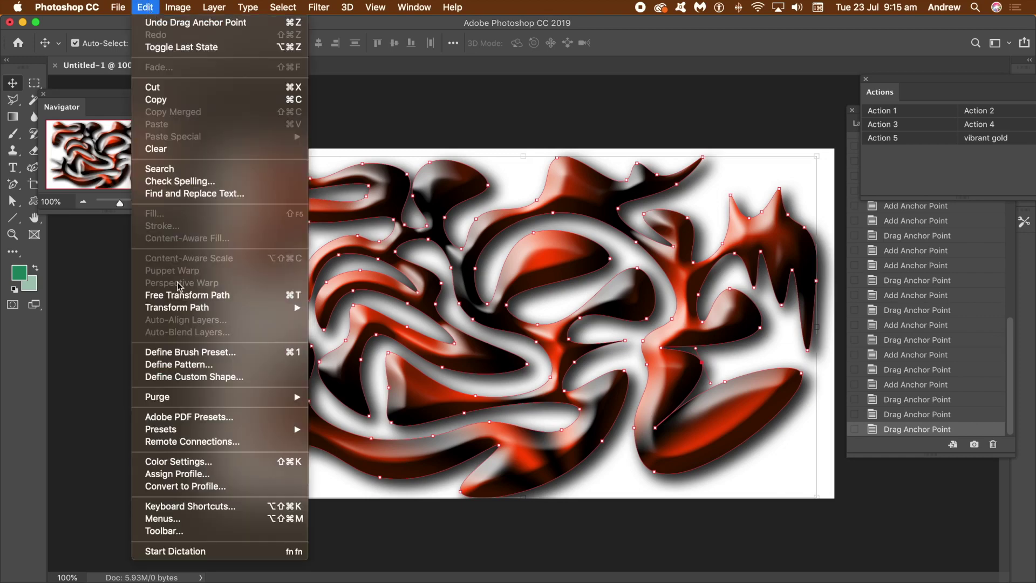
{"action": "mouse_move", "coordinate": [232, 310]}
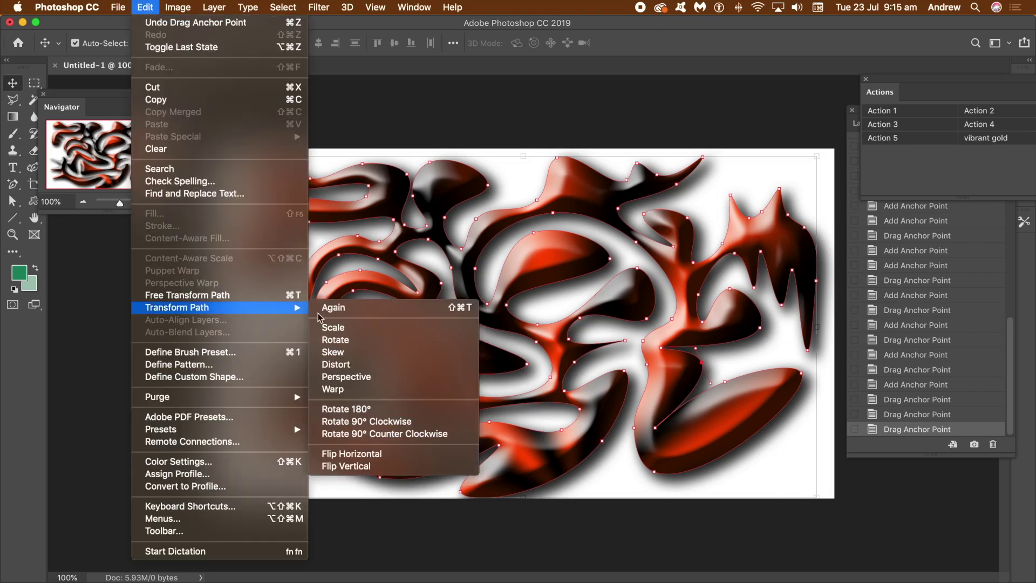
{"action": "left_click", "coordinate": [322, 390]}
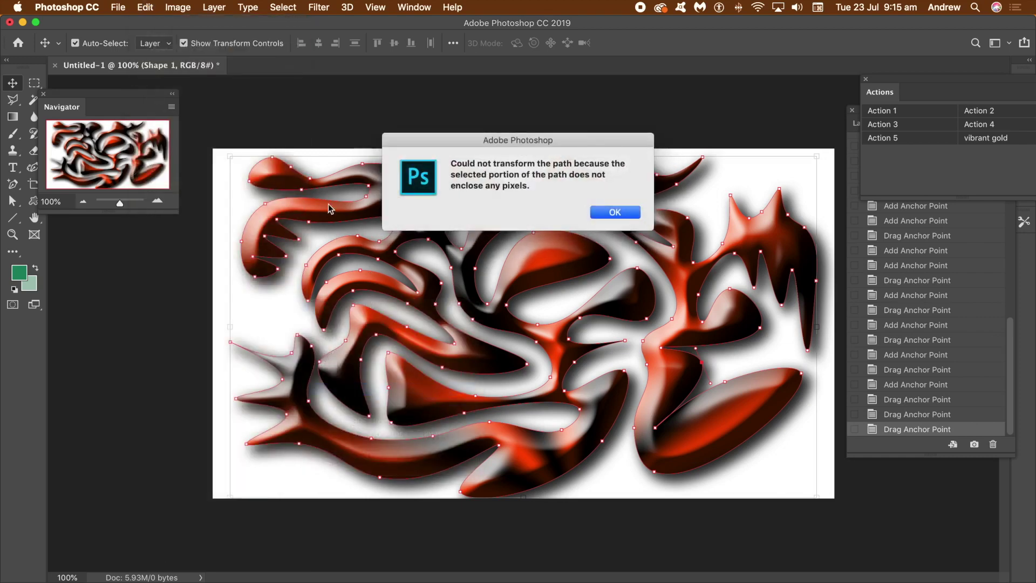
{"action": "left_click", "coordinate": [631, 213]}
Scale the whole shape down to about 93.5% width and 91.2% height with Free Transform.
{"action": "left_click_drag", "start_coordinate": [230, 157], "coordinate": [250, 164]}
{"action": "left_click_drag", "start_coordinate": [818, 497], "coordinate": [799, 474]}
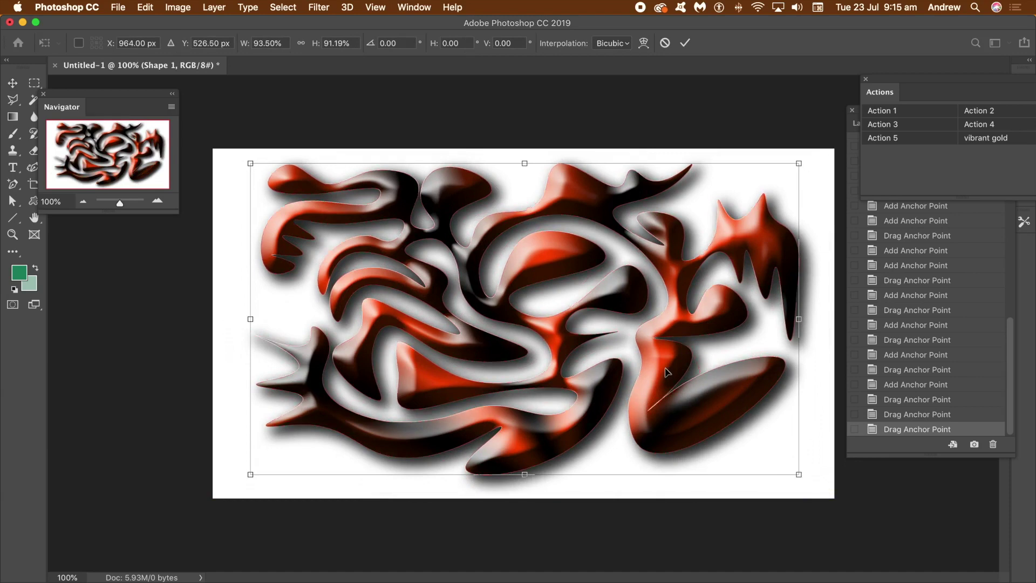
{"action": "key", "text": "Return"}
Warp the shape with a custom mesh, bulging its upper edge upward and pulling the right corner and lower edge inward, and move it down onto the canvas.
{"action": "left_click", "coordinate": [145, 8]}
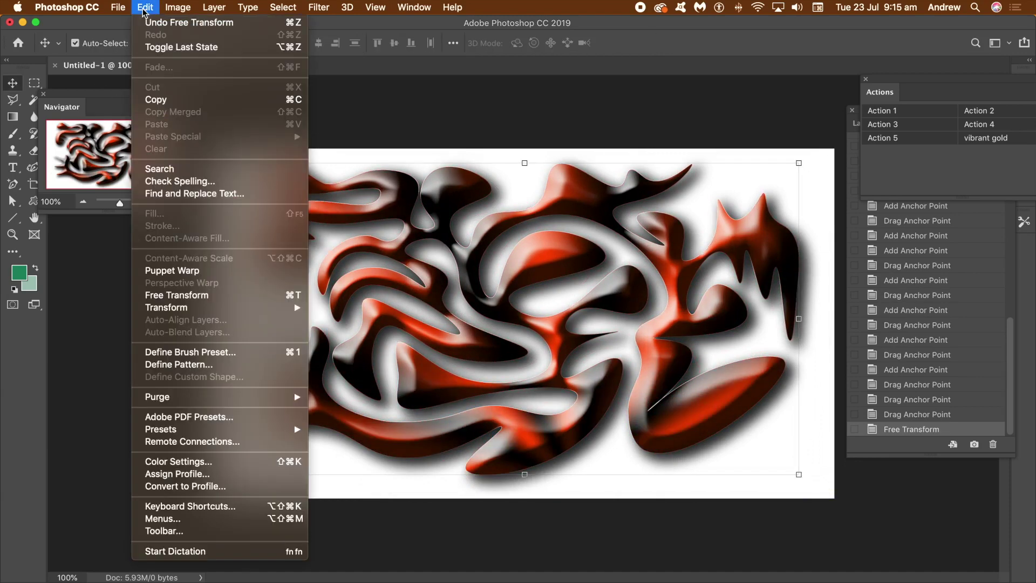
{"action": "mouse_move", "coordinate": [182, 308]}
{"action": "left_click", "coordinate": [354, 391]}
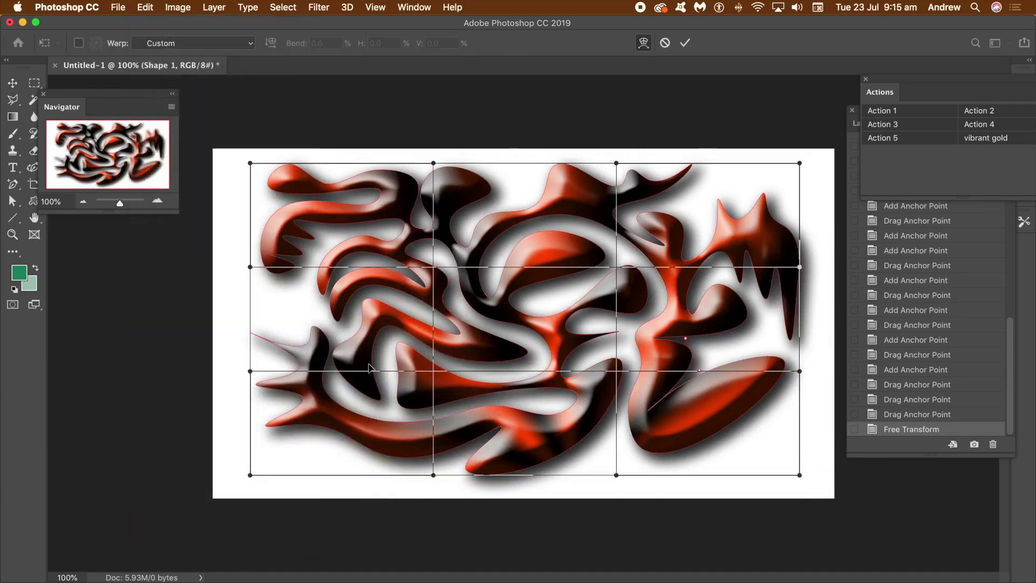
{"action": "left_click_drag", "start_coordinate": [434, 164], "coordinate": [588, 77]}
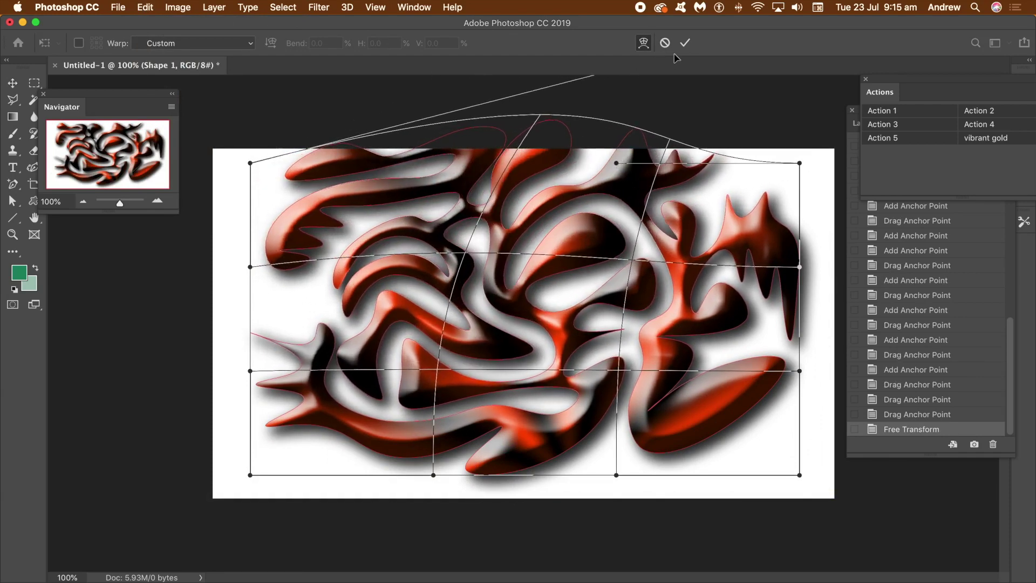
{"action": "left_click_drag", "start_coordinate": [801, 166], "coordinate": [722, 243]}
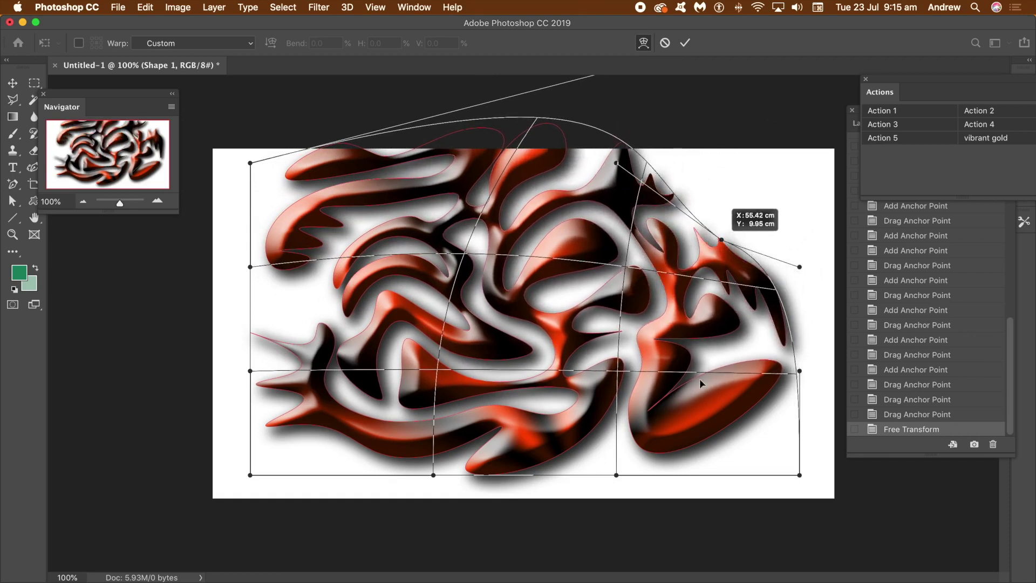
{"action": "left_click_drag", "start_coordinate": [618, 373], "coordinate": [496, 285]}
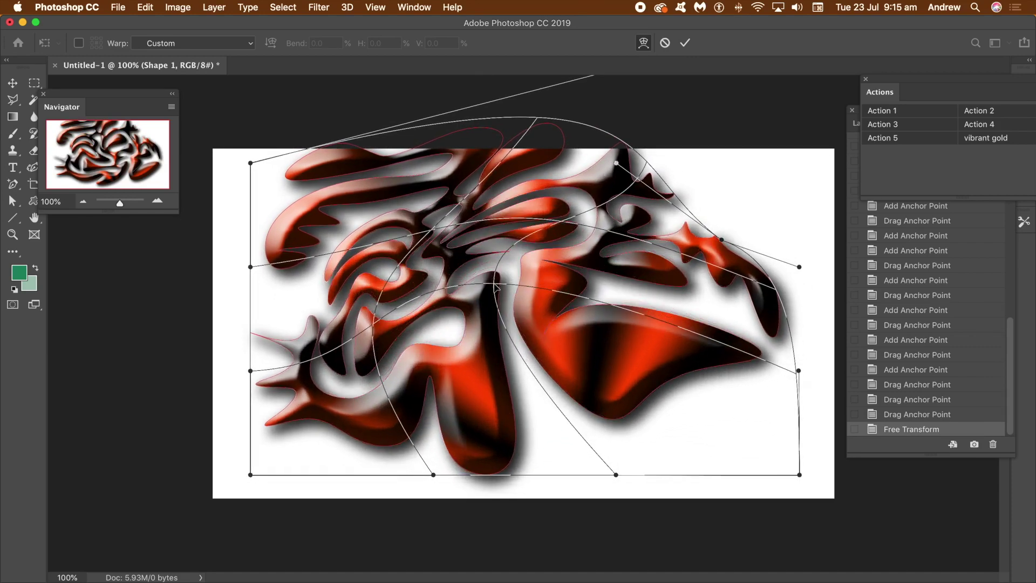
{"action": "left_click_drag", "start_coordinate": [614, 476], "coordinate": [634, 283]}
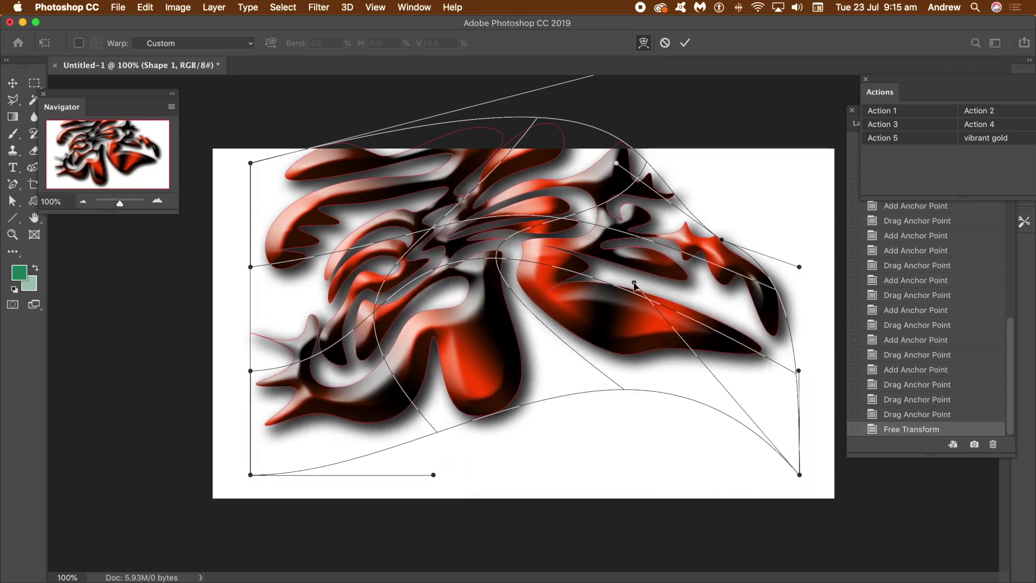
{"action": "left_click", "coordinate": [685, 43]}
{"action": "left_click_drag", "start_coordinate": [492, 181], "coordinate": [498, 233]}
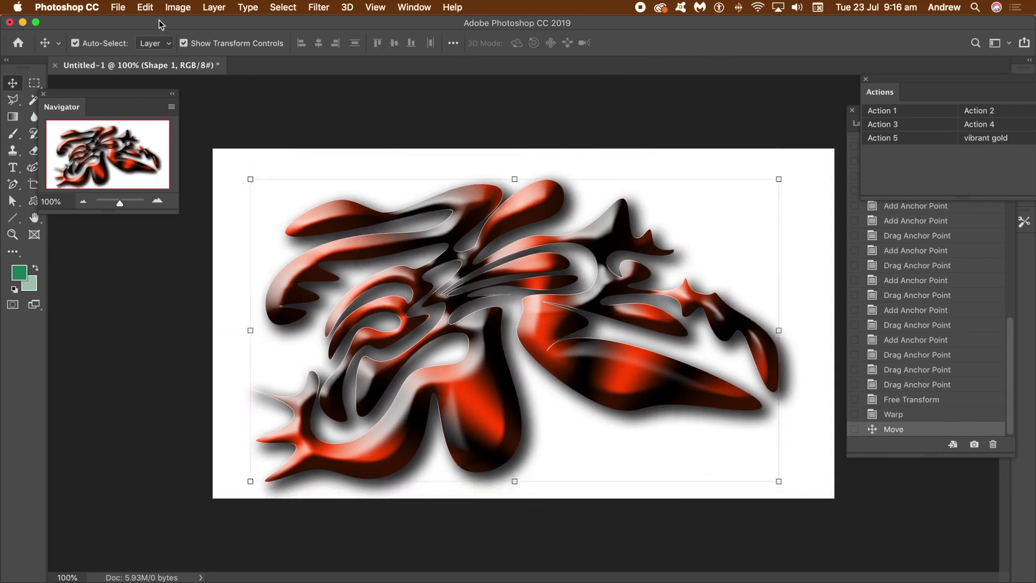
Select the whole warped path and save it as a custom shape named Shape 3.
{"action": "left_click", "coordinate": [146, 7]}
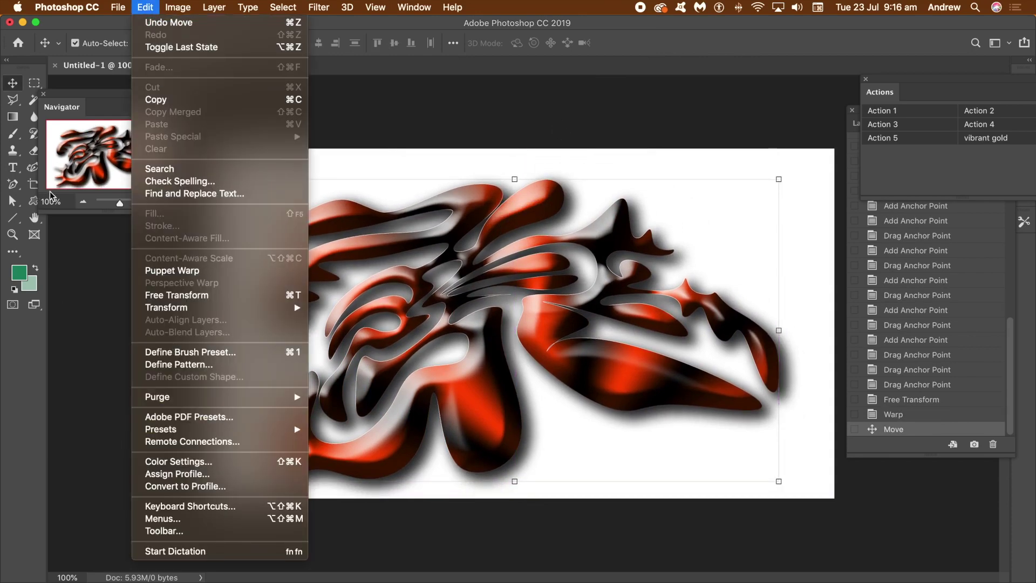
{"action": "left_click", "coordinate": [12, 205]}
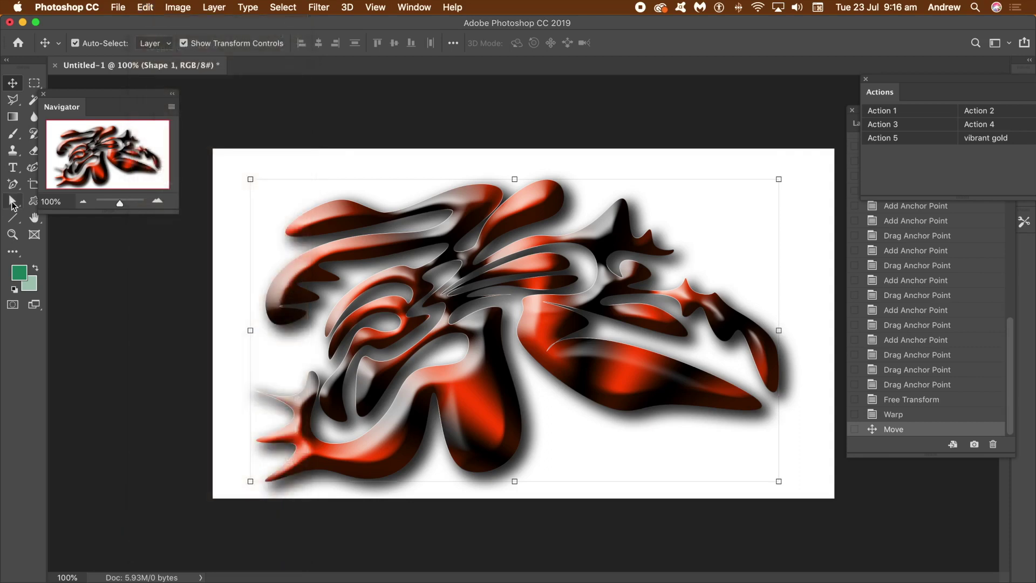
{"action": "left_click", "coordinate": [12, 204]}
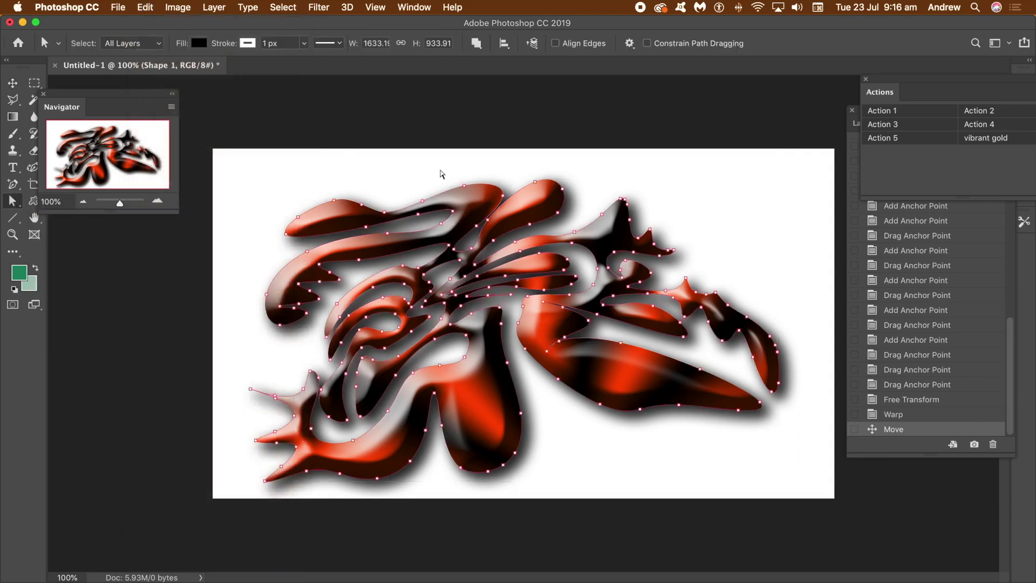
{"action": "left_click_drag", "start_coordinate": [286, 218], "coordinate": [856, 513]}
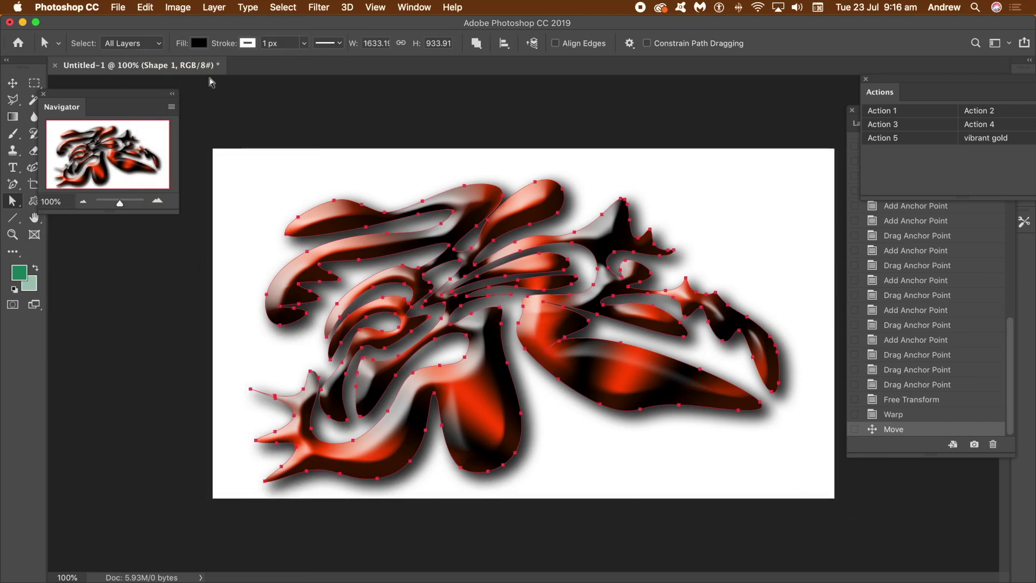
{"action": "left_click", "coordinate": [152, 7]}
{"action": "left_click", "coordinate": [216, 377]}
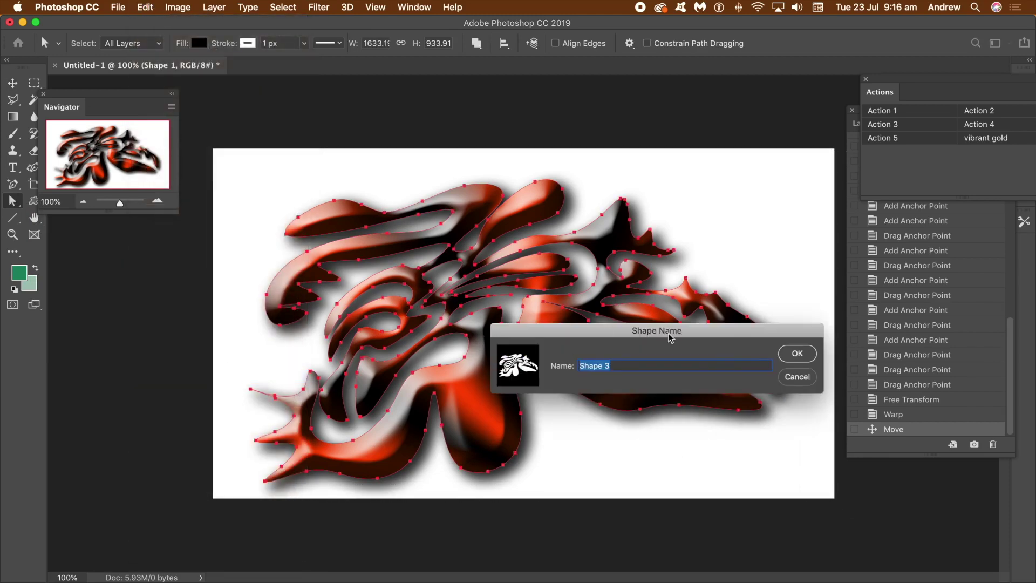
{"action": "left_click", "coordinate": [791, 359]}
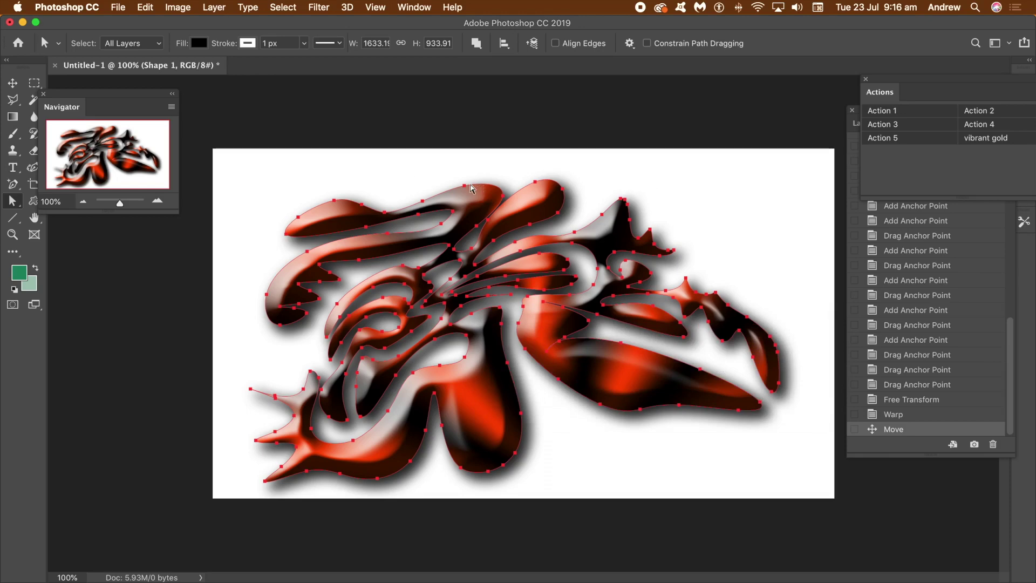
Move the shape into the canvas's upper-left corner and add a clockwise-rotated copy overlapping it lower down.
{"action": "left_click", "coordinate": [13, 83]}
{"action": "left_click_drag", "start_coordinate": [349, 217], "coordinate": [277, 147]}
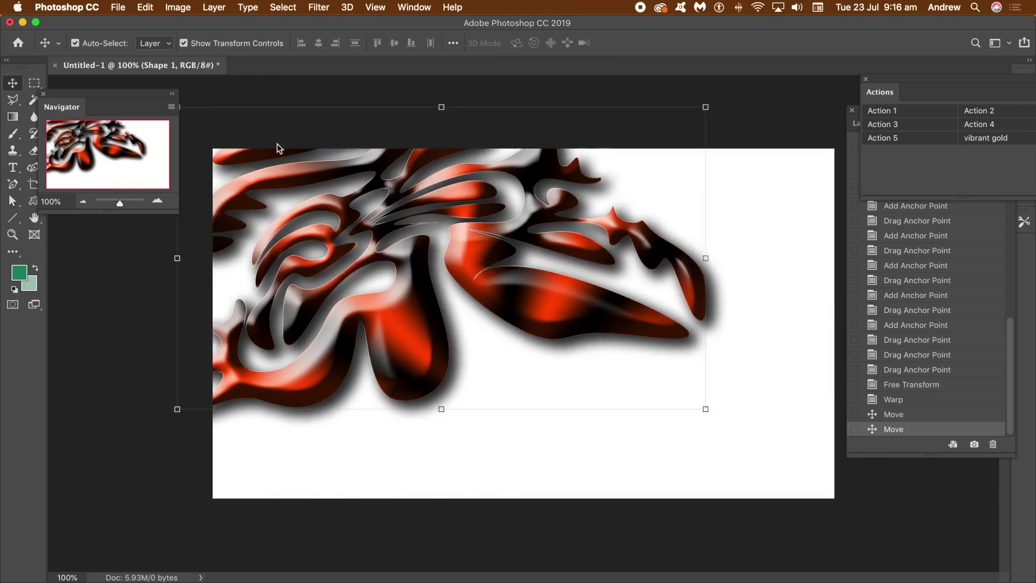
{"action": "left_click_drag", "start_coordinate": [310, 173], "coordinate": [228, 279]}
{"action": "left_click_drag", "start_coordinate": [643, 203], "coordinate": [594, 361]}
{"action": "left_click", "coordinate": [685, 43]}
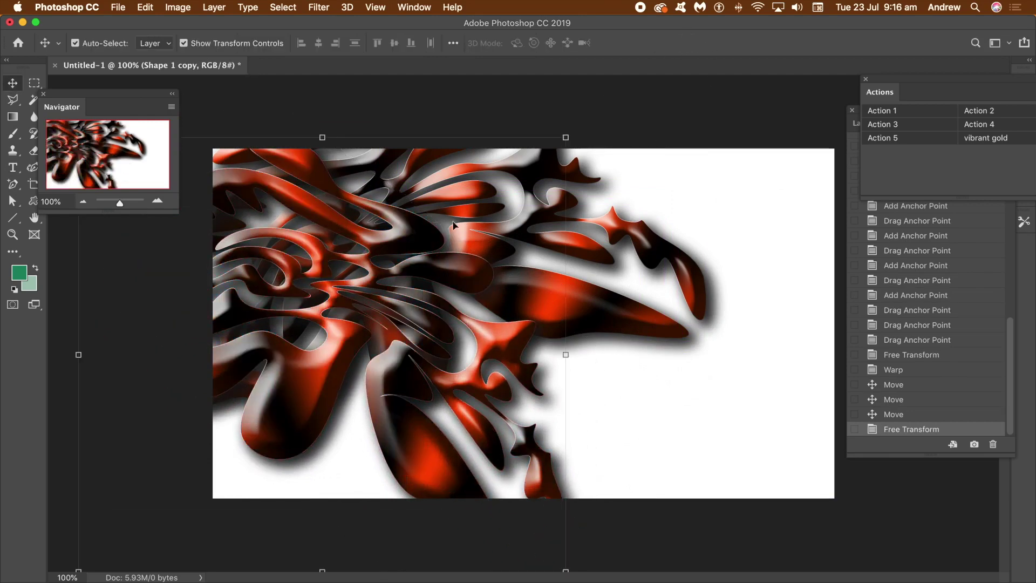
Add copies at the canvas's upper right and lower centre, scaling the lower one to 66.89% width and 100.59% height and rotating it 50.36°.
{"action": "left_click_drag", "start_coordinate": [408, 229], "coordinate": [753, 160]}
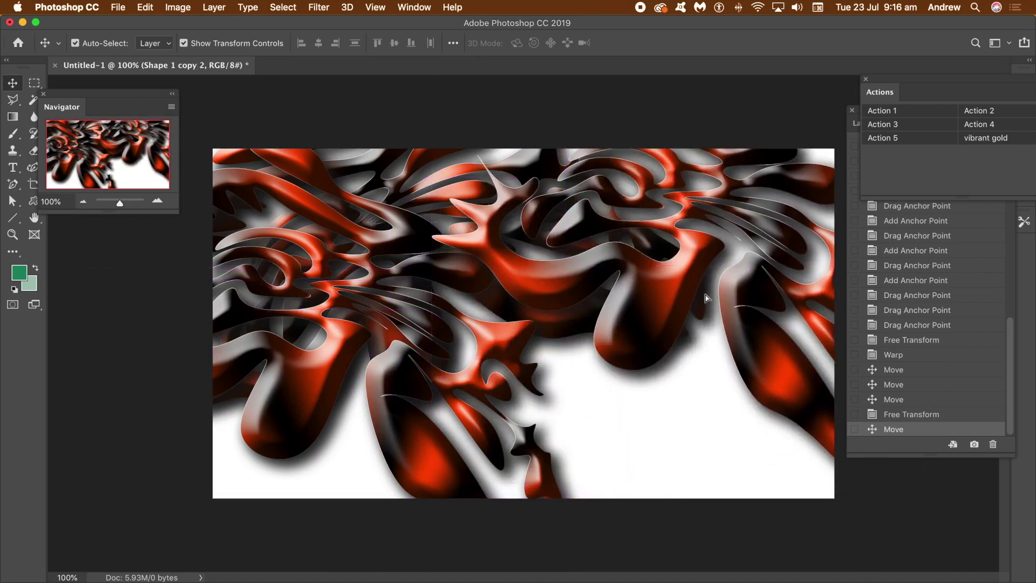
{"action": "left_click_drag", "start_coordinate": [692, 321], "coordinate": [667, 372]}
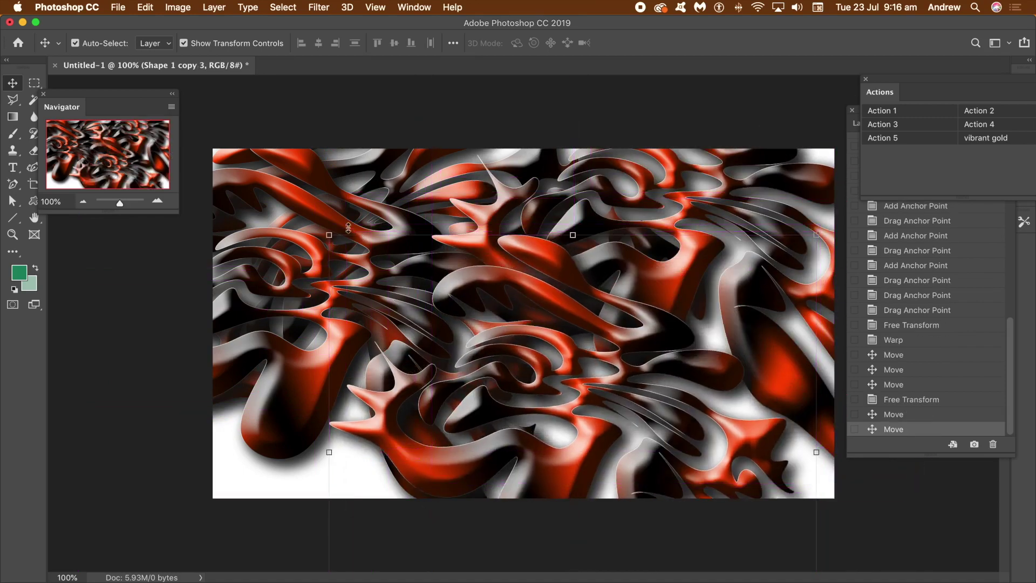
{"action": "left_click_drag", "start_coordinate": [329, 235], "coordinate": [490, 354]}
{"action": "left_click_drag", "start_coordinate": [634, 381], "coordinate": [575, 285]}
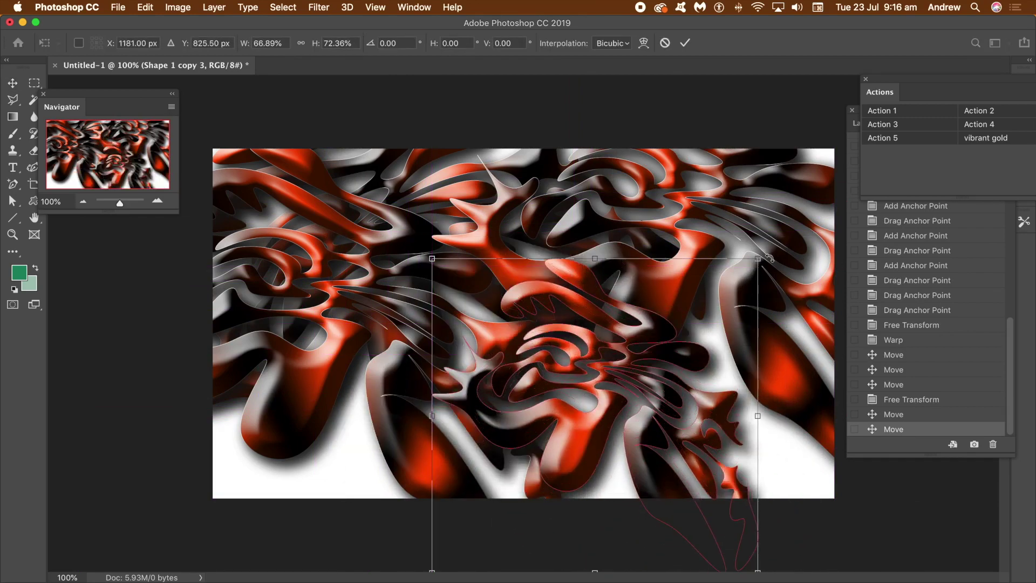
{"action": "left_click_drag", "start_coordinate": [768, 259], "coordinate": [804, 427]}
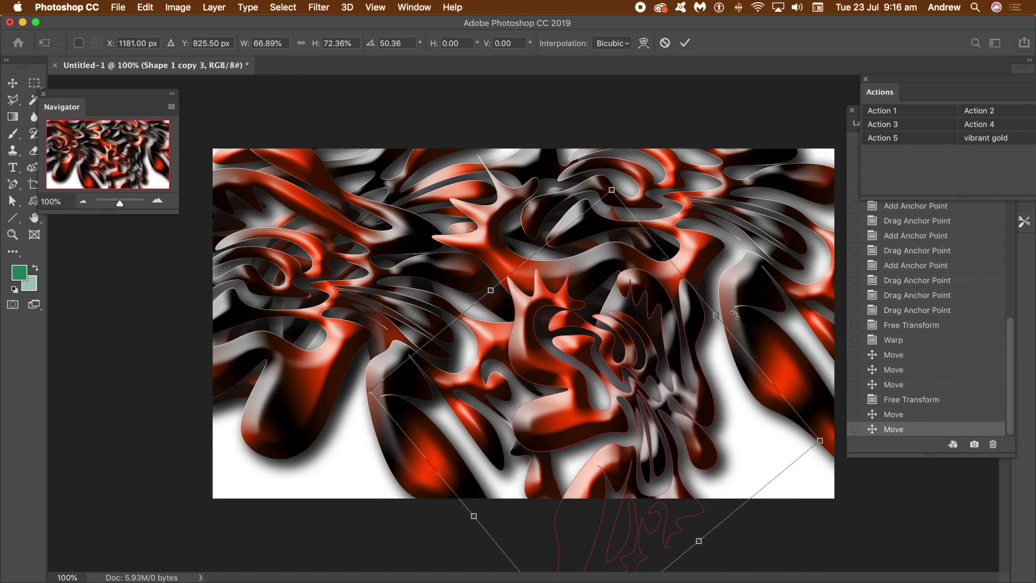
{"action": "left_click_drag", "start_coordinate": [713, 317], "coordinate": [767, 296]}
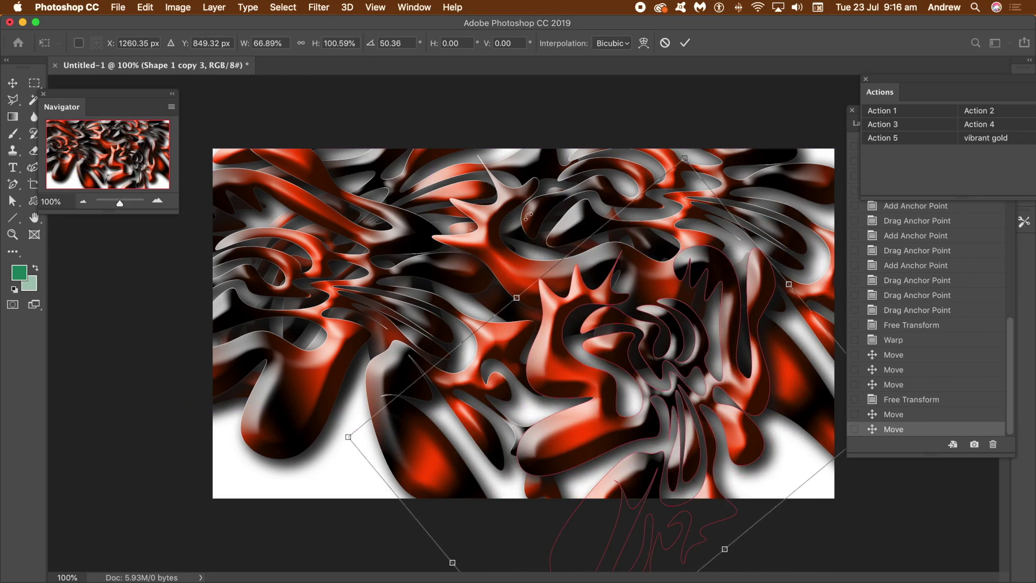
{"action": "left_click", "coordinate": [684, 42]}
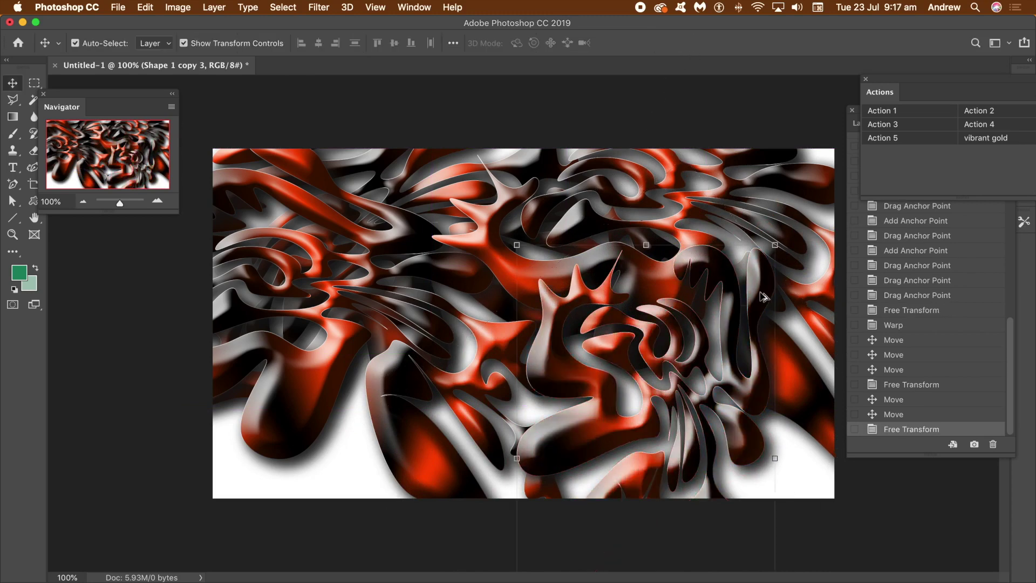
Duplicate the rotated lower-centre shape into the canvas's lower-left and lower-right corners to fill the white gaps.
{"action": "left_click_drag", "start_coordinate": [376, 387], "coordinate": [398, 393]}
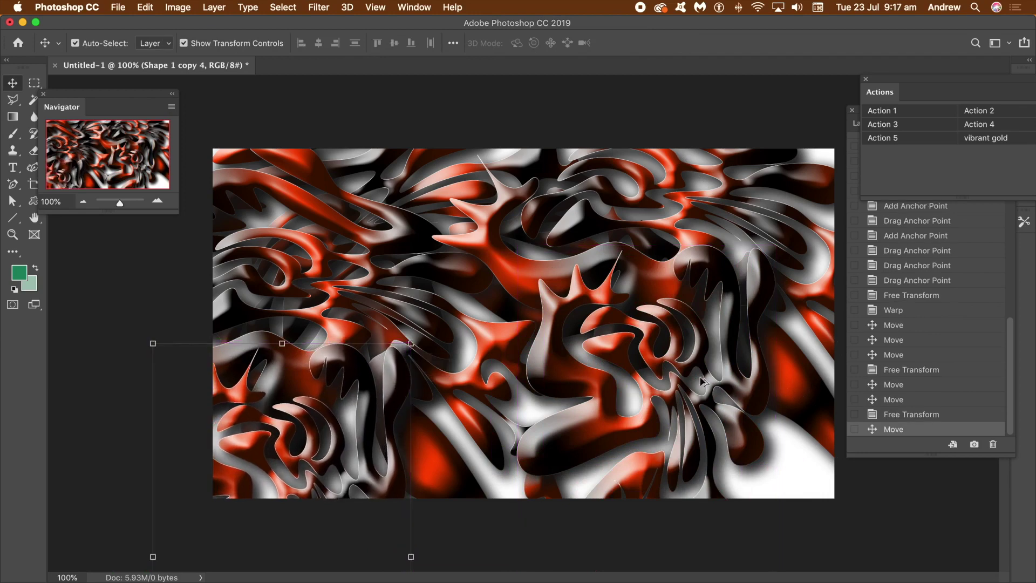
{"action": "left_click_drag", "start_coordinate": [543, 333], "coordinate": [725, 430]}
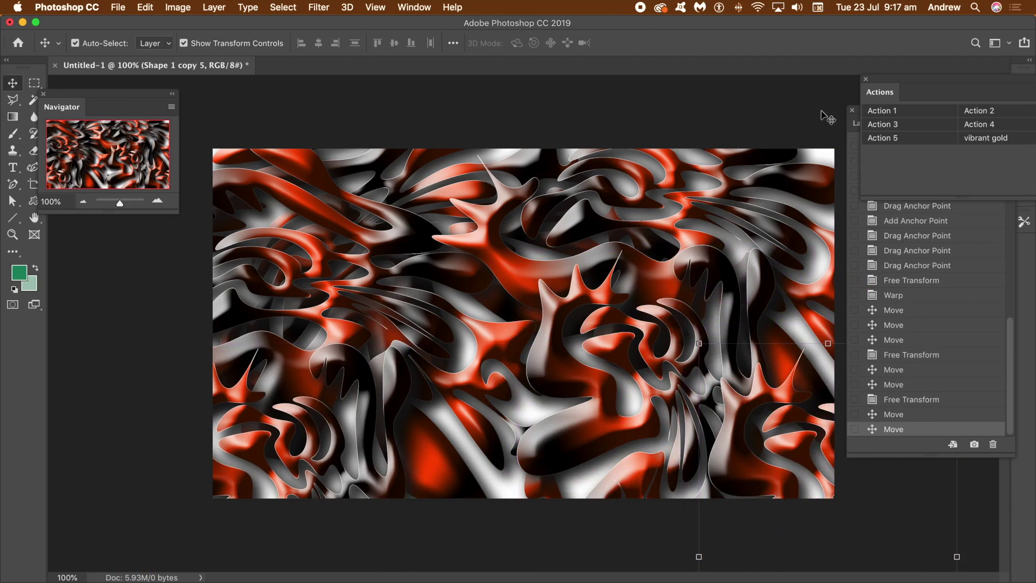
Select all the shape layers above the background and convert them into one smart object.
{"action": "left_click", "coordinate": [866, 80]}
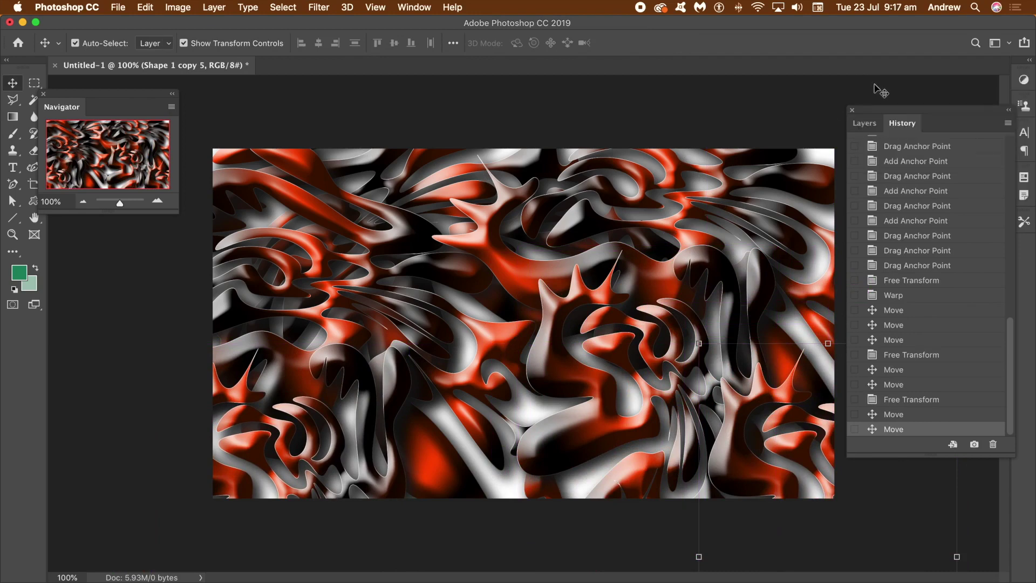
{"action": "left_click", "coordinate": [874, 126]}
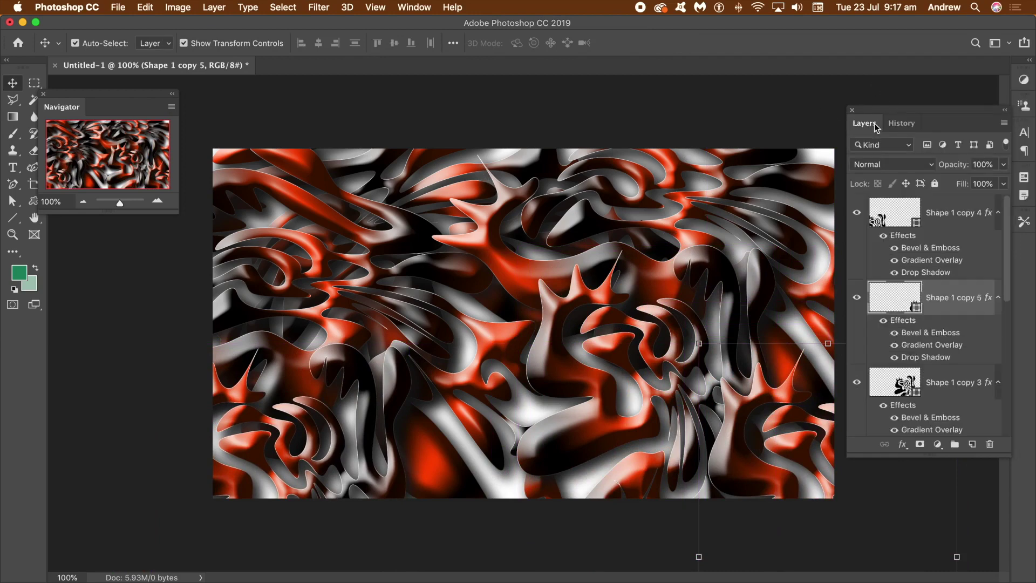
{"action": "left_click", "coordinate": [969, 216]}
{"action": "left_click_drag", "start_coordinate": [1007, 232], "coordinate": [1008, 403]}
{"action": "left_click", "coordinate": [954, 334], "text": "shift"}
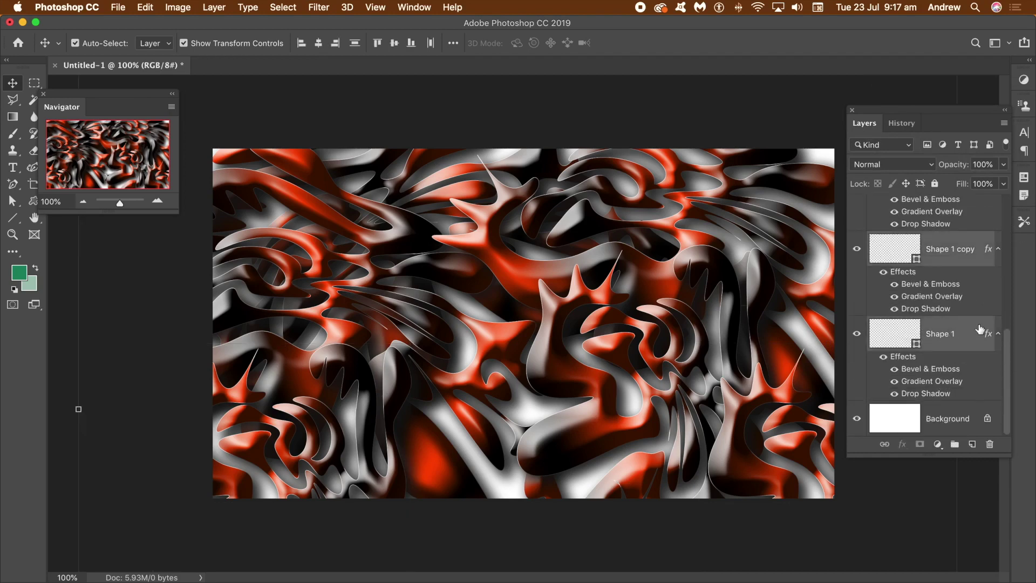
{"action": "left_click", "coordinate": [214, 7]}
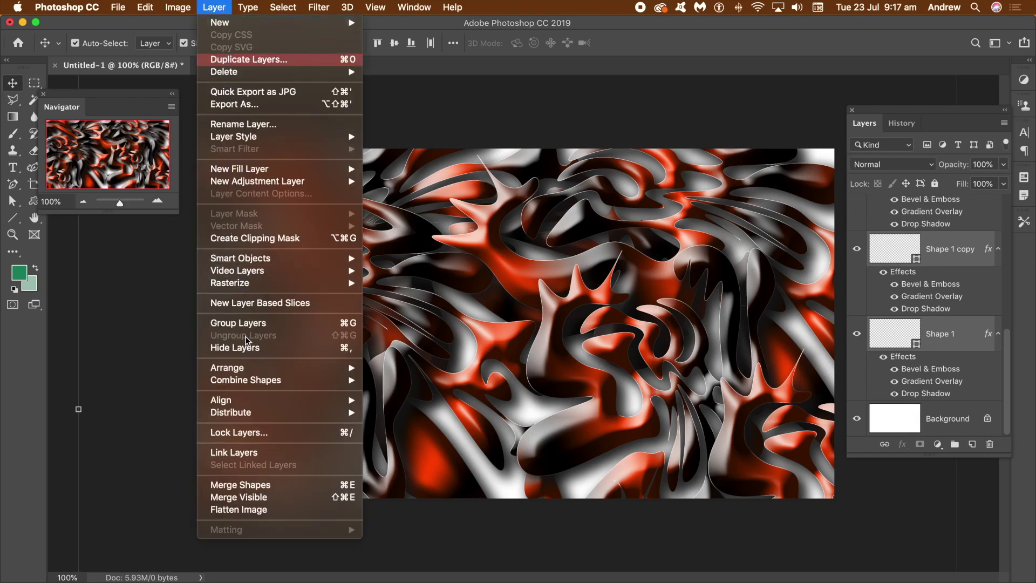
{"action": "mouse_move", "coordinate": [265, 385]}
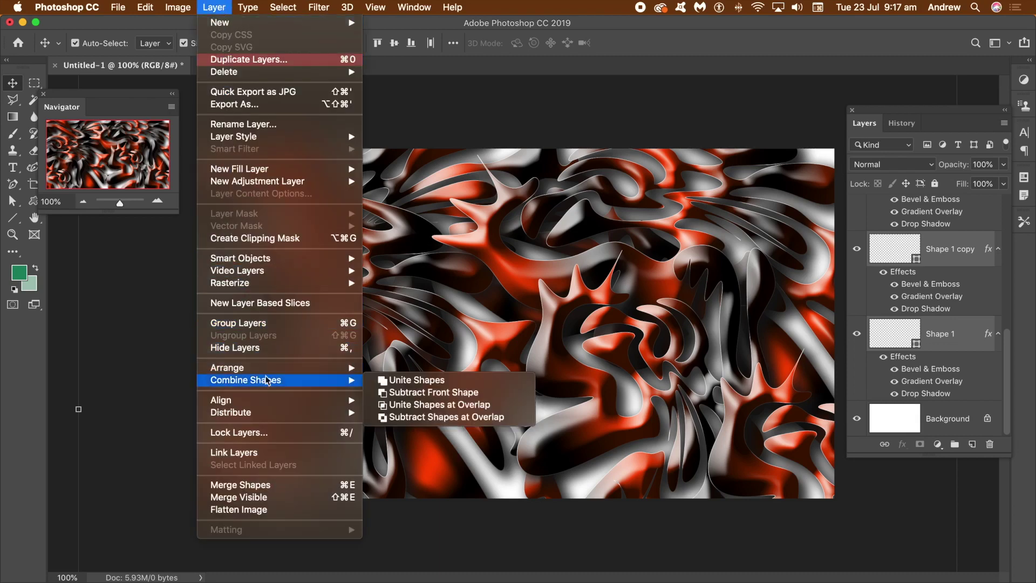
{"action": "mouse_move", "coordinate": [264, 259]}
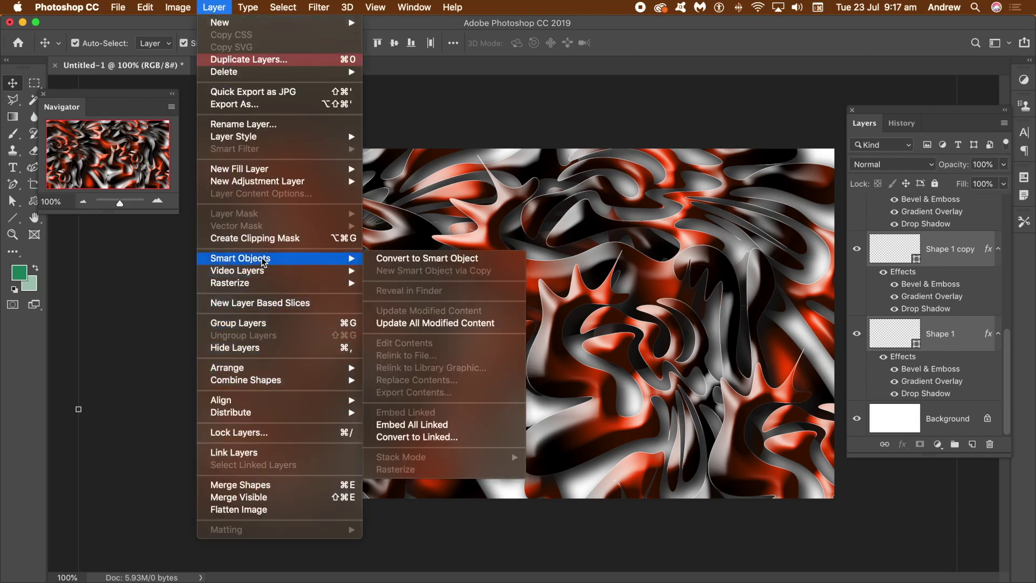
{"action": "left_click", "coordinate": [411, 258]}
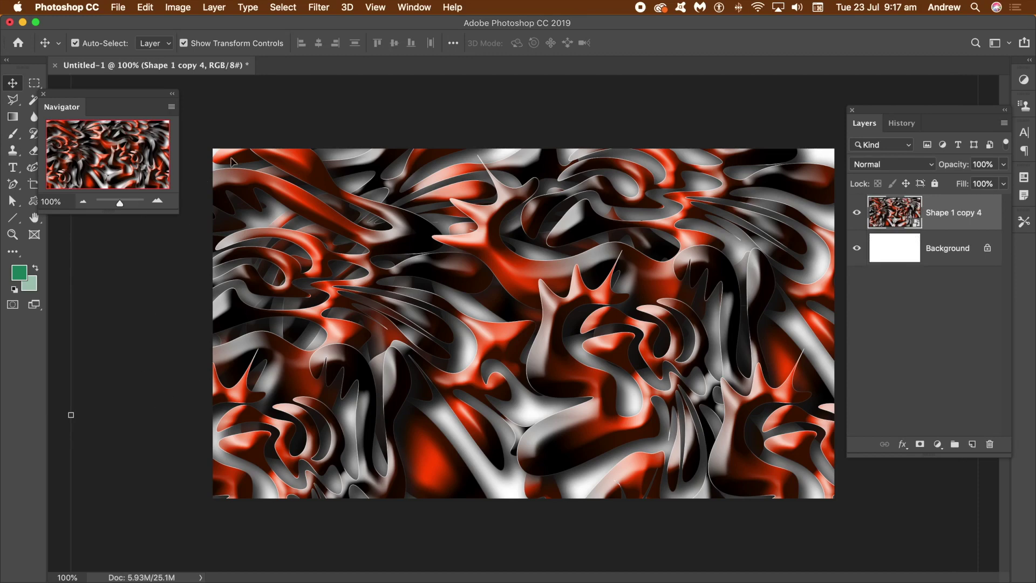
Scale the smart object down to 82.68% and reposition it on the canvas.
{"action": "left_click_drag", "start_coordinate": [308, 200], "coordinate": [492, 310]}
{"action": "left_click_drag", "start_coordinate": [254, 149], "coordinate": [412, 278]}
{"action": "left_click_drag", "start_coordinate": [602, 381], "coordinate": [370, 212]}
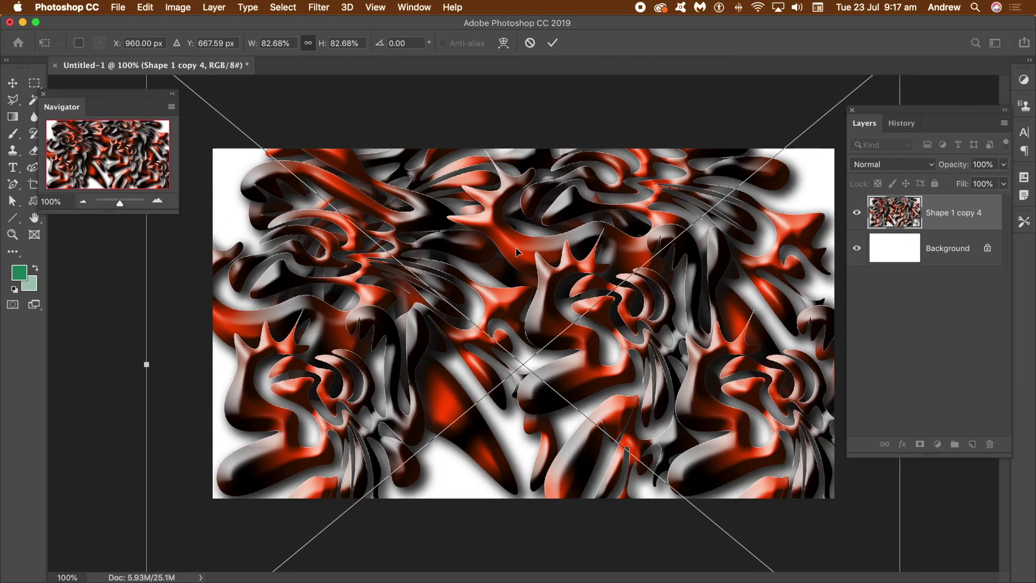
{"action": "key", "text": "Return"}
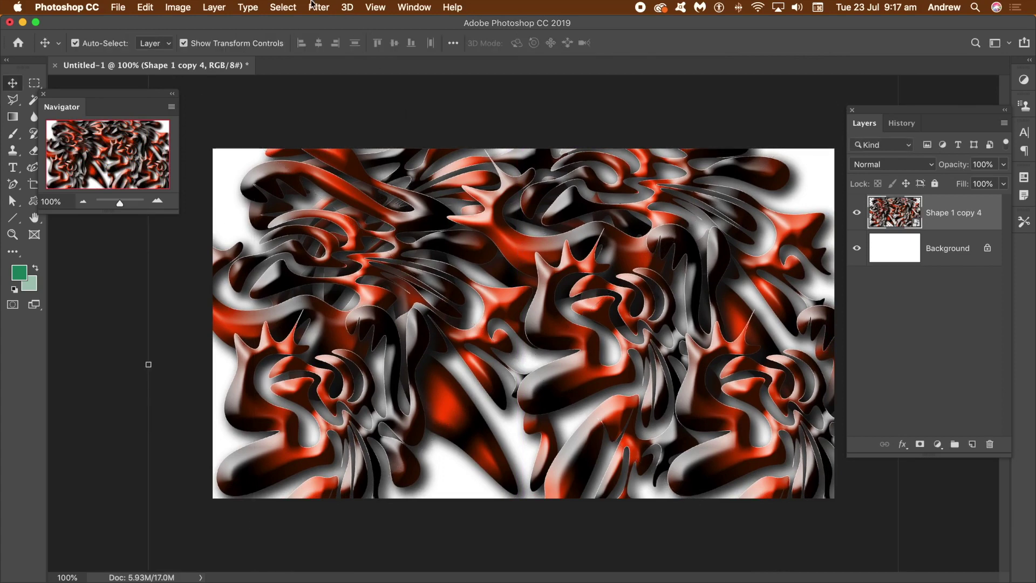
Apply a Vibrance adjustment to the smart object with vibrance +32 and saturation +43.
{"action": "left_click", "coordinate": [173, 5]}
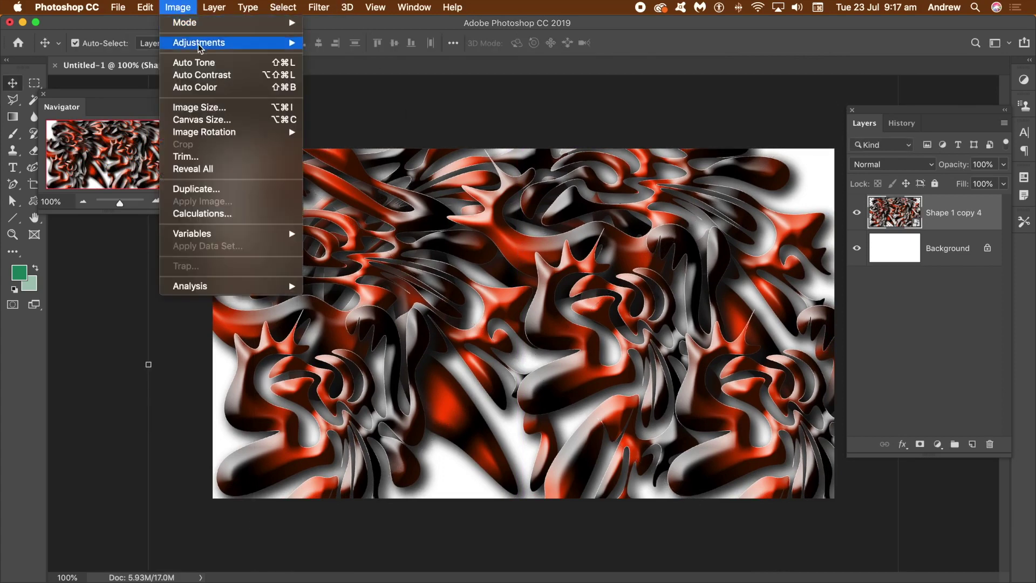
{"action": "mouse_move", "coordinate": [199, 43]}
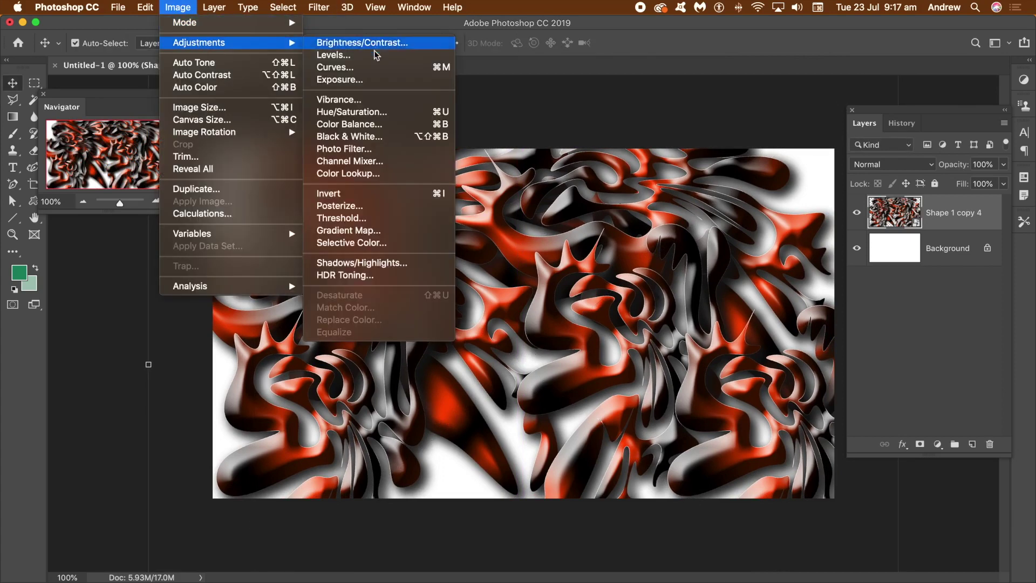
{"action": "left_click", "coordinate": [357, 99]}
{"action": "left_click", "coordinate": [506, 209]}
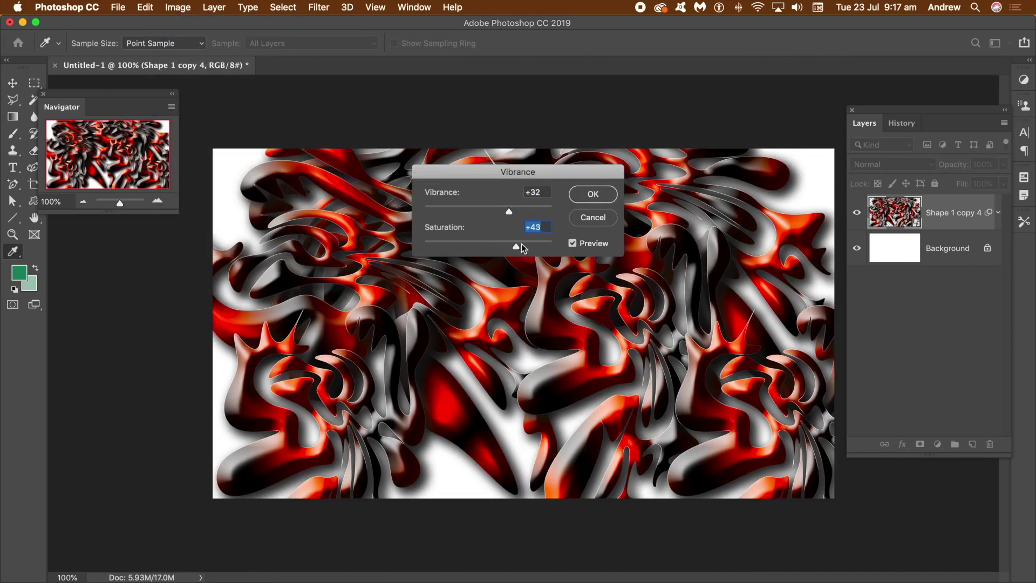
{"action": "left_click", "coordinate": [595, 194]}
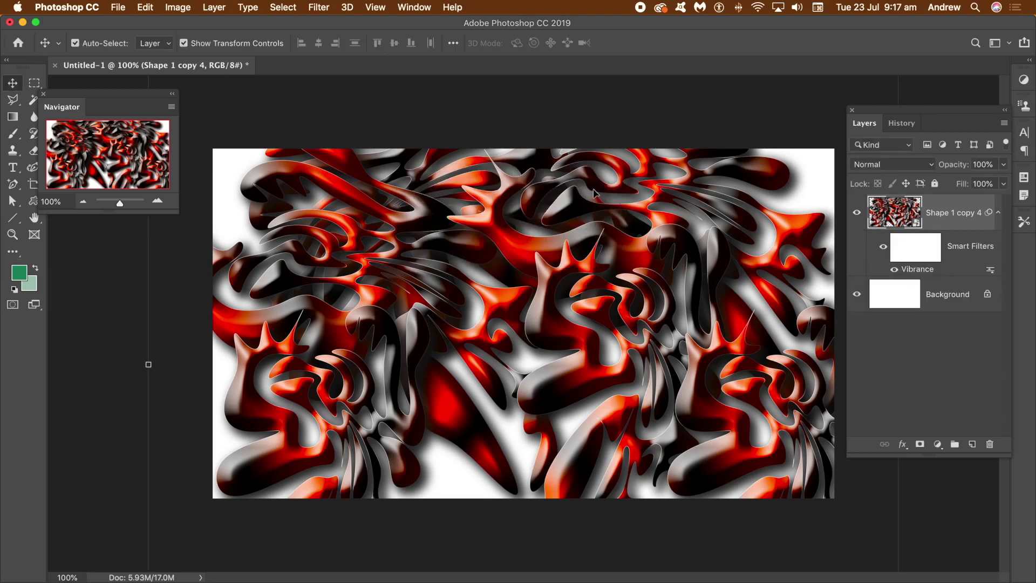
Apply a Color Balance adjustment to the smart object's midtones with colour levels -45, -55 and +68.
{"action": "left_click", "coordinate": [189, 11]}
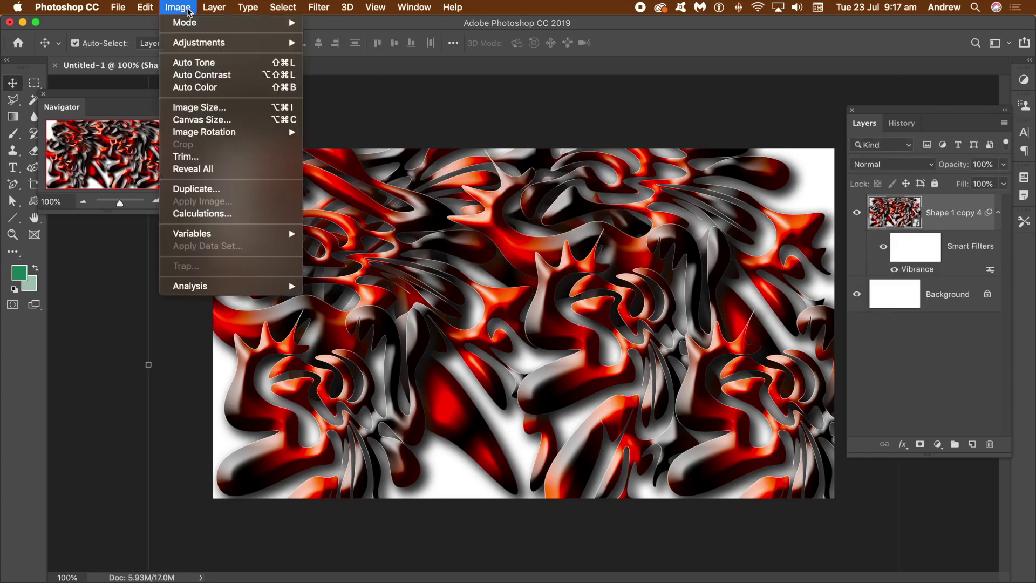
{"action": "mouse_move", "coordinate": [287, 43]}
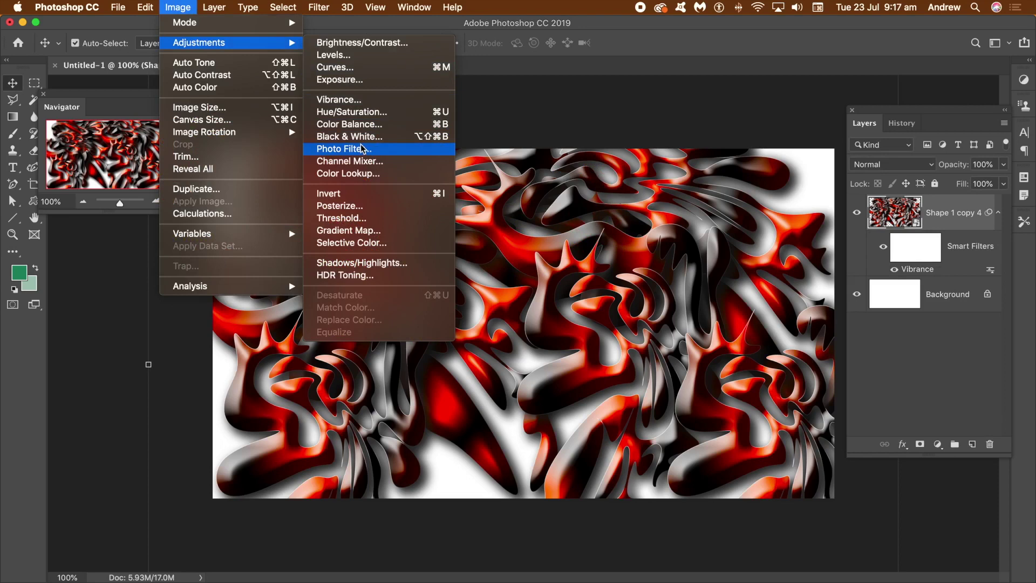
{"action": "left_click", "coordinate": [361, 124]}
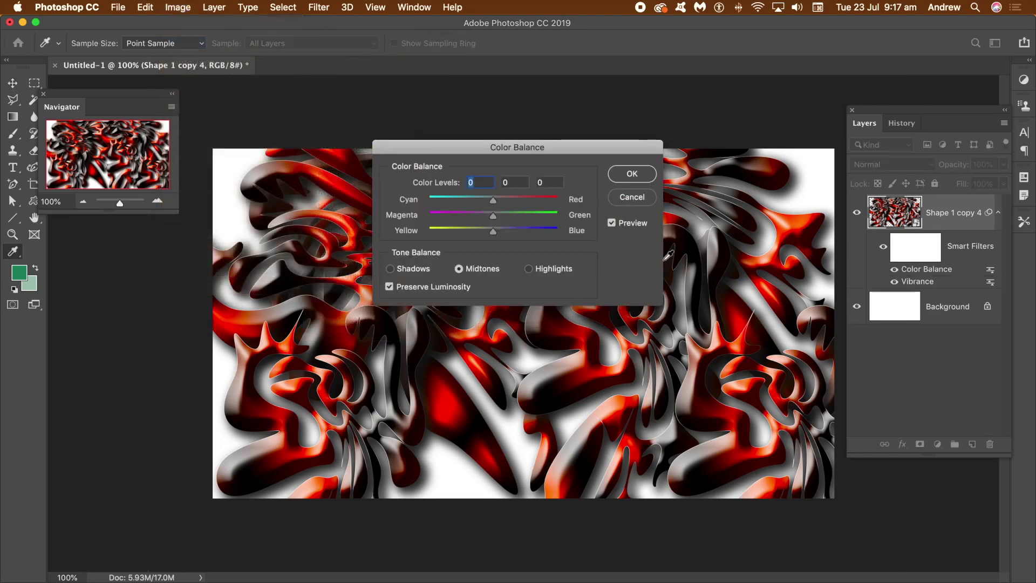
{"action": "left_click_drag", "start_coordinate": [524, 200], "coordinate": [540, 231]}
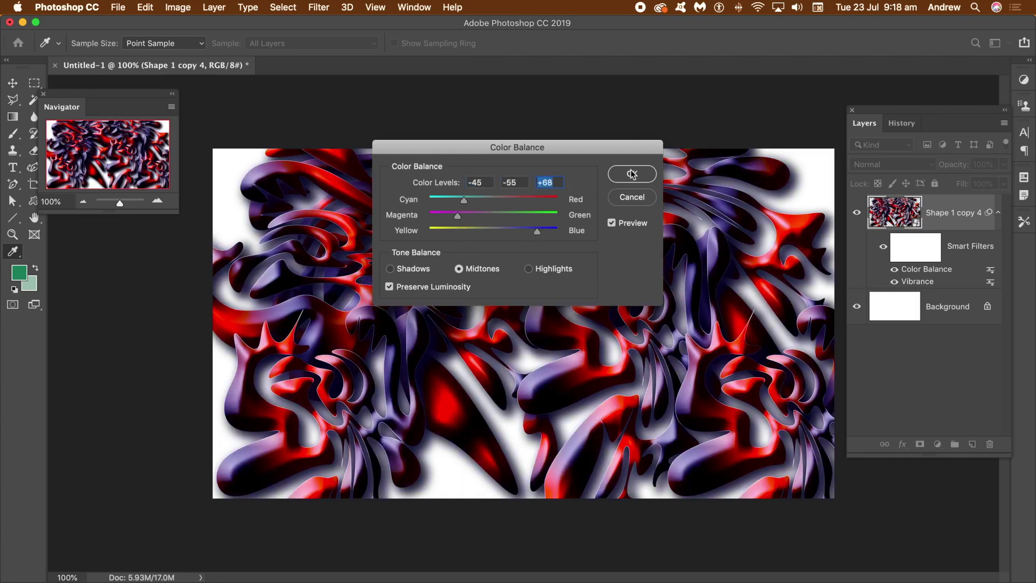
{"action": "left_click", "coordinate": [632, 175]}
Apply the Oil Paint filter to the smart object with stylization 8.8, cleanliness 9.0, scale 2.0 and bristle detail 2.2, without lighting.
{"action": "left_click", "coordinate": [480, 116]}
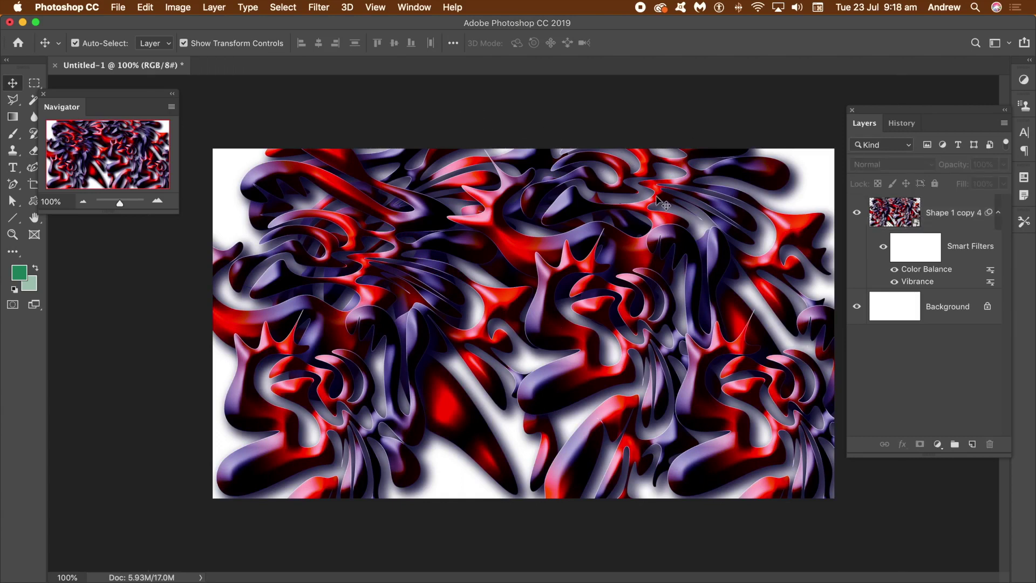
{"action": "left_click", "coordinate": [318, 7]}
{"action": "left_click", "coordinate": [251, 226]}
{"action": "left_click", "coordinate": [272, 187]}
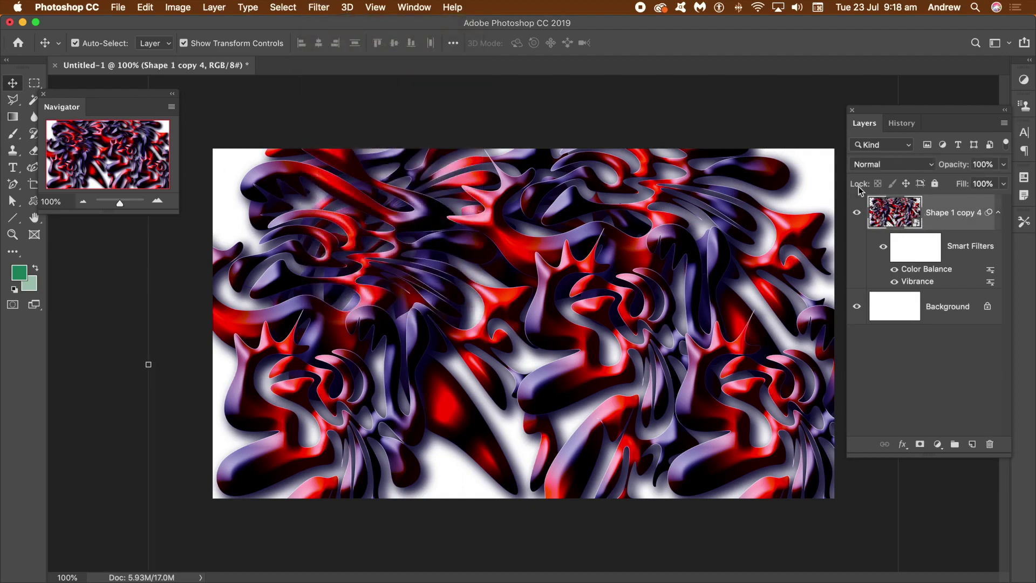
{"action": "left_click", "coordinate": [331, 8]}
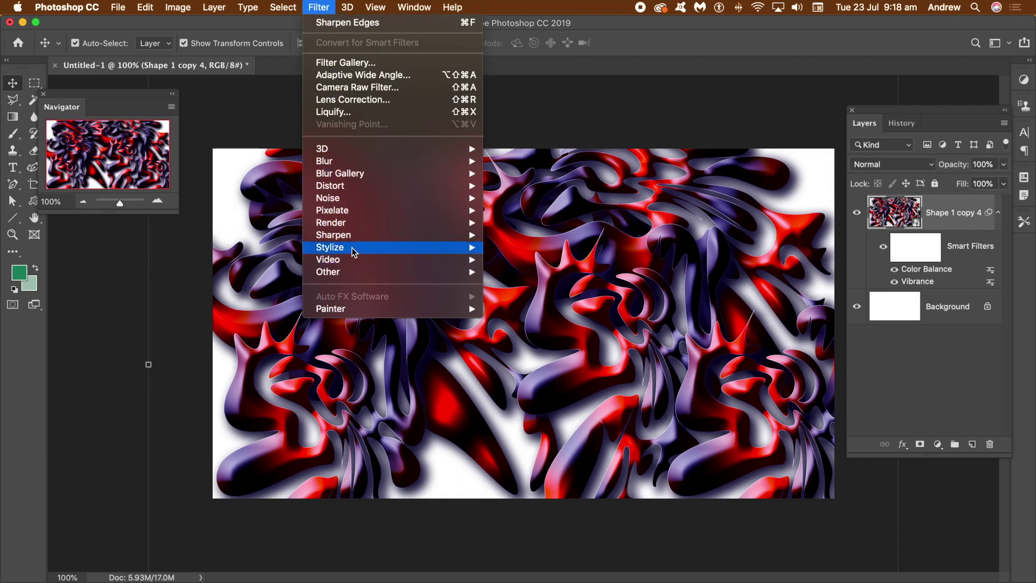
{"action": "mouse_move", "coordinate": [409, 249]}
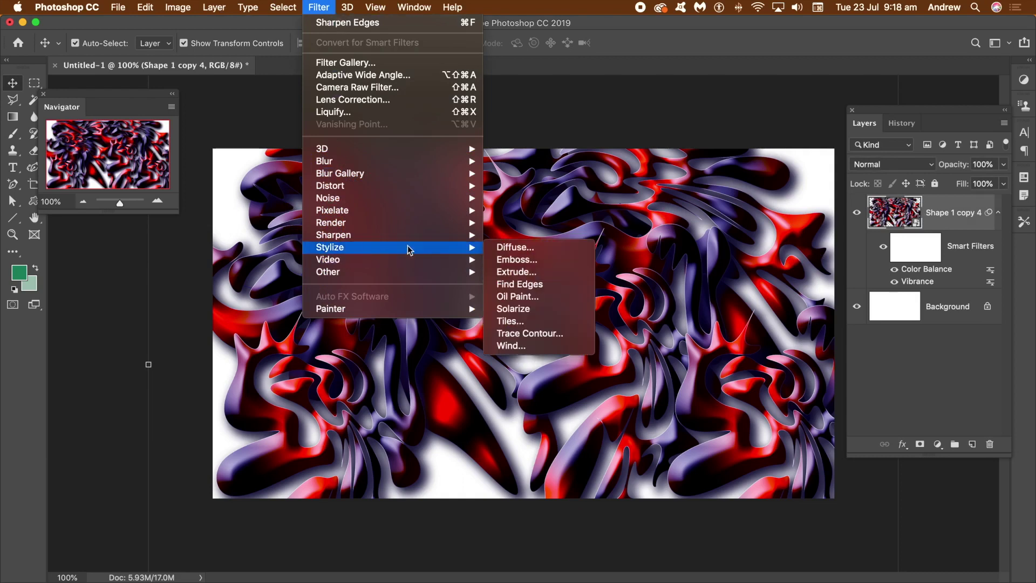
{"action": "left_click", "coordinate": [539, 298]}
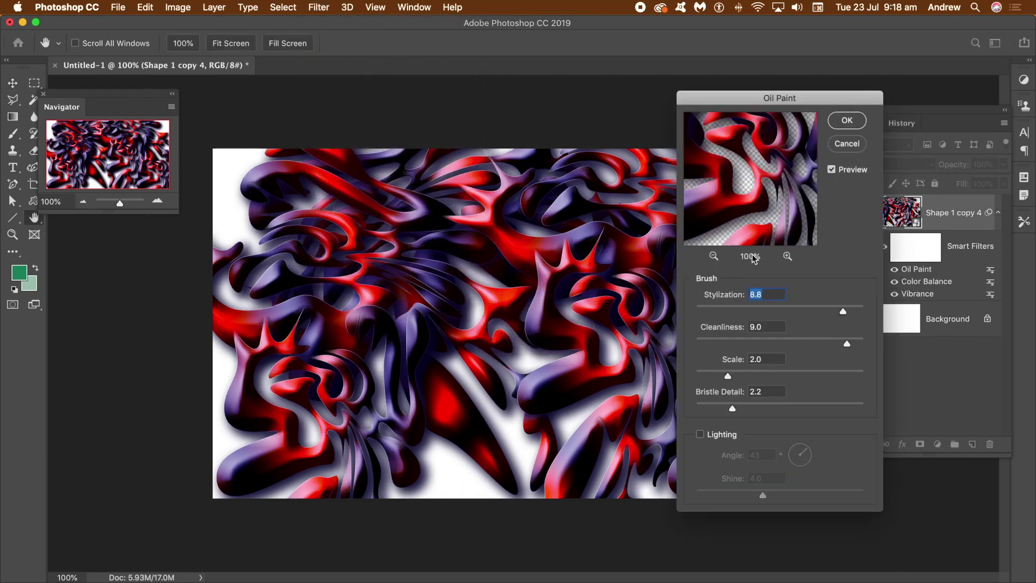
{"action": "left_click", "coordinate": [846, 120]}
Apply the Oil Paint filter two more times with the same settings to smooth the shapes further.
{"action": "left_click", "coordinate": [325, 7]}
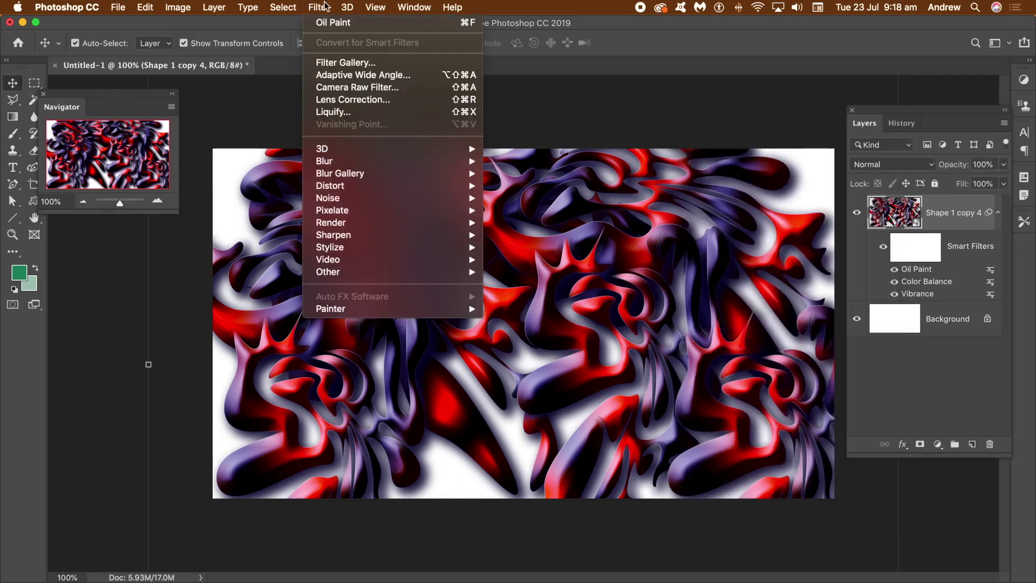
{"action": "left_click", "coordinate": [331, 23]}
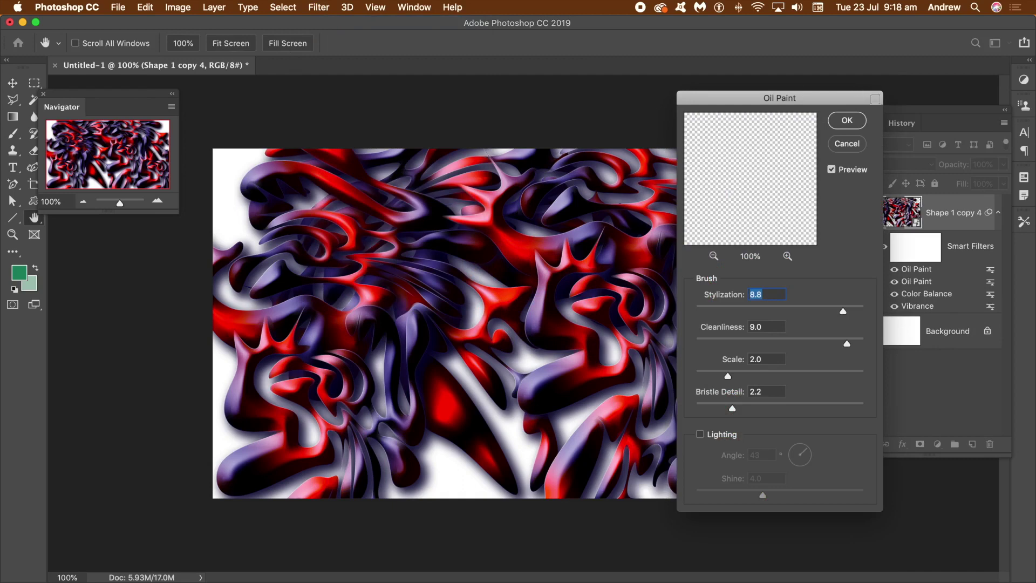
{"action": "left_click", "coordinate": [851, 121]}
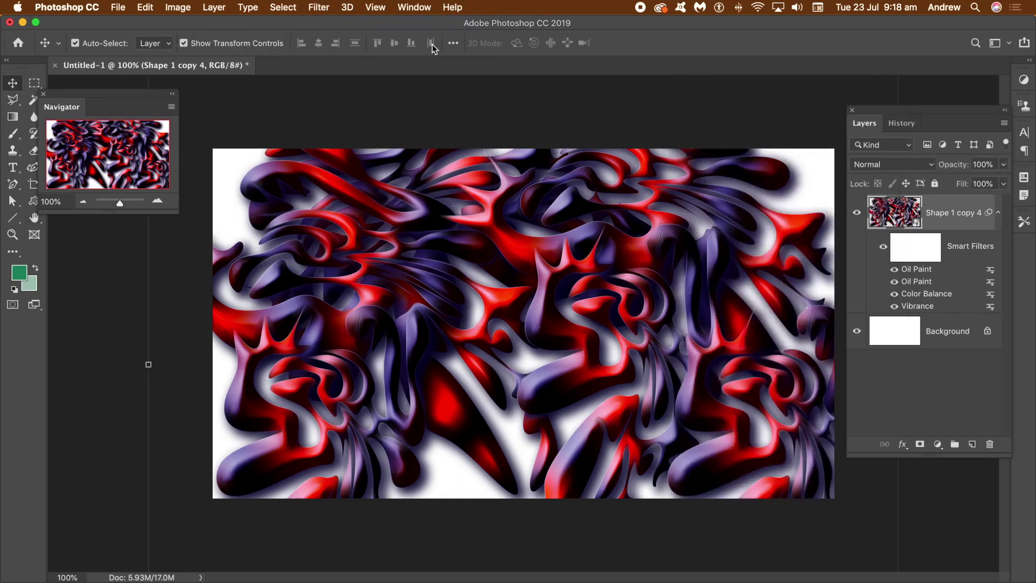
{"action": "left_click", "coordinate": [327, 7]}
{"action": "left_click", "coordinate": [331, 23]}
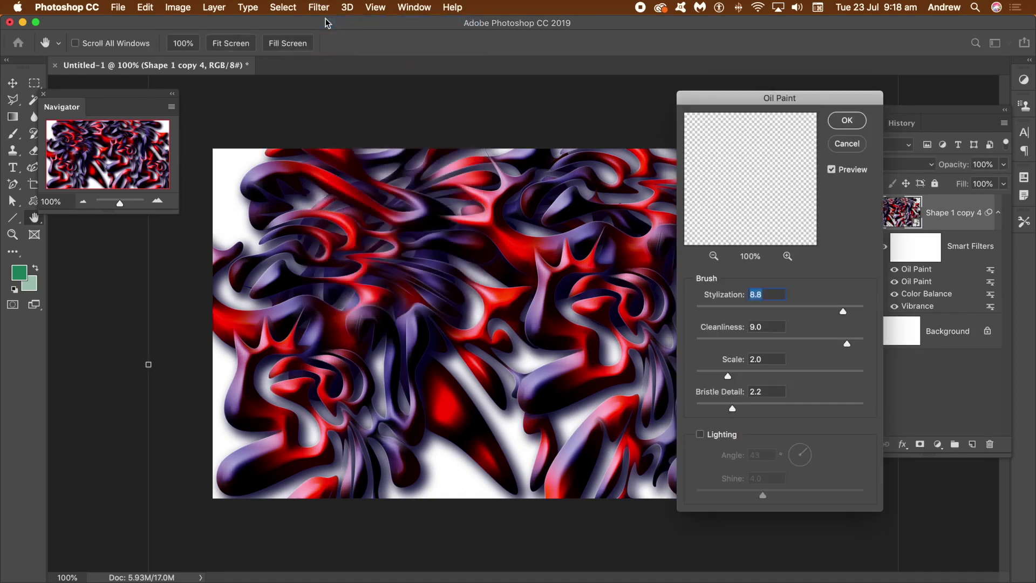
{"action": "left_click", "coordinate": [851, 121]}
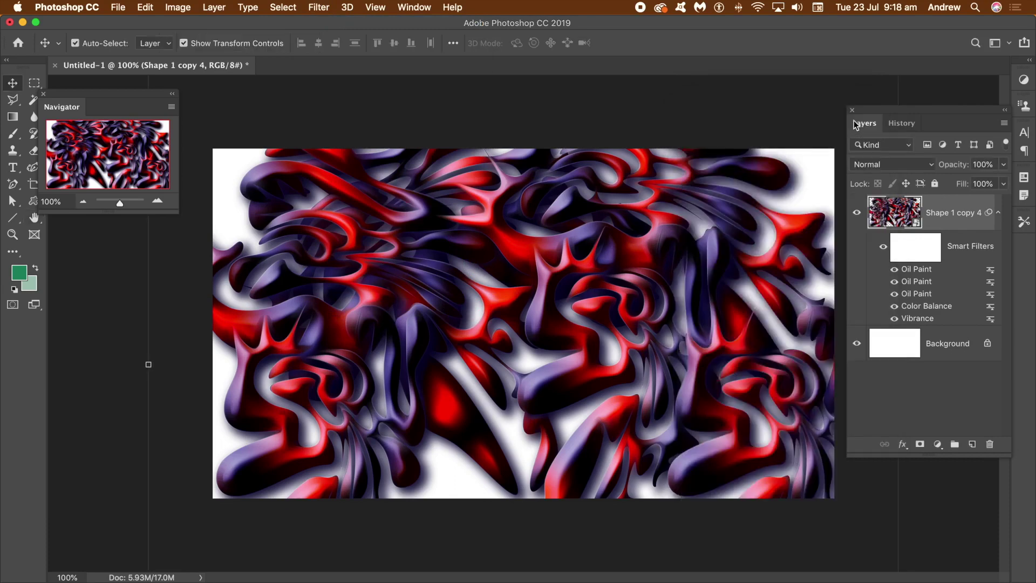
Open the smart object in Liquify and bloat its centre and upper-right area with a 1230-size brush.
{"action": "left_click", "coordinate": [320, 6]}
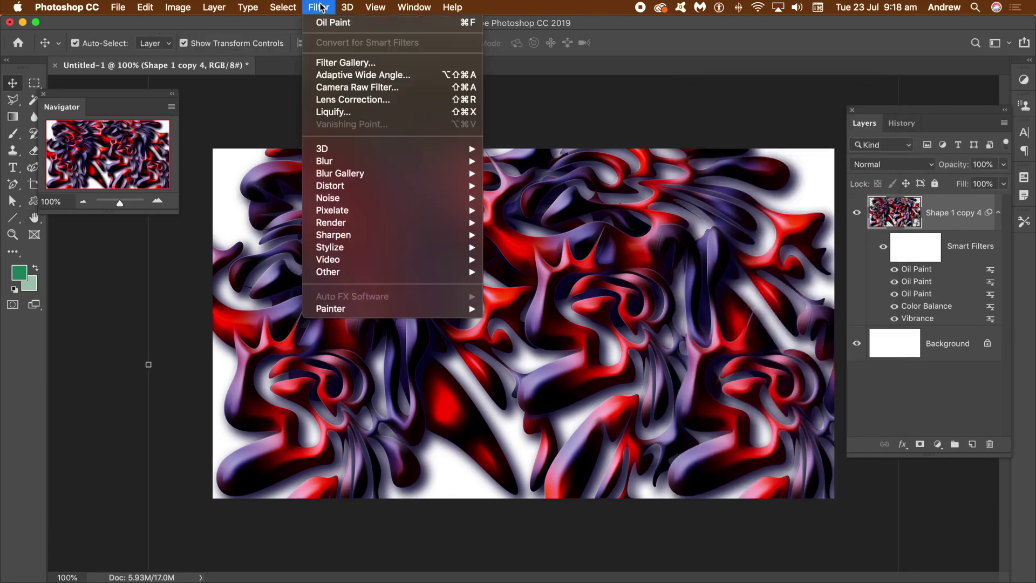
{"action": "mouse_move", "coordinate": [354, 189]}
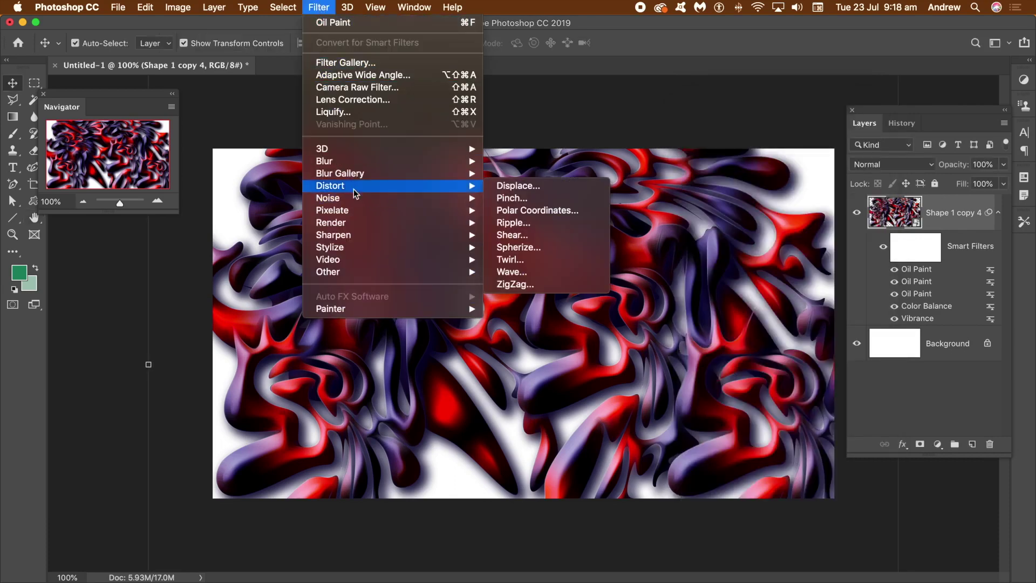
{"action": "mouse_move", "coordinate": [362, 165]}
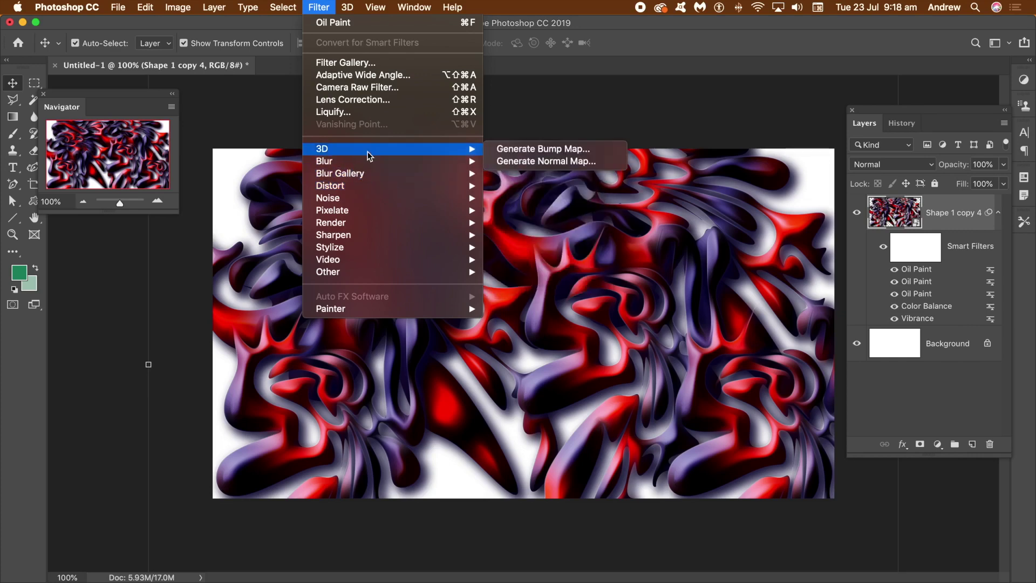
{"action": "left_click", "coordinate": [369, 115]}
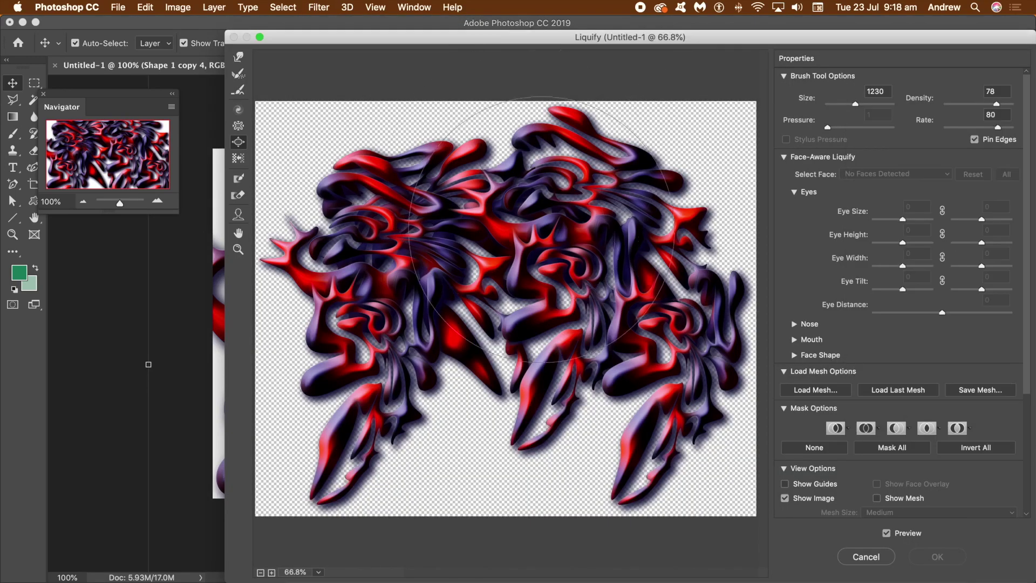
{"action": "mouse_move", "coordinate": [542, 258]}
{"action": "left_mouse_down"}
{"action": "mouse_move", "coordinate": [502, 294]}
{"action": "mouse_move", "coordinate": [509, 274]}
{"action": "left_mouse_up"}
{"action": "mouse_move", "coordinate": [607, 219]}
{"action": "left_mouse_down"}
{"action": "mouse_move", "coordinate": [639, 199]}
{"action": "mouse_move", "coordinate": [603, 183]}
{"action": "left_mouse_up"}
Push the shapes outward on all sides with the Forward Warp tool at size 1067 and pressure 100, and apply the Liquify filter.
{"action": "left_click", "coordinate": [238, 56]}
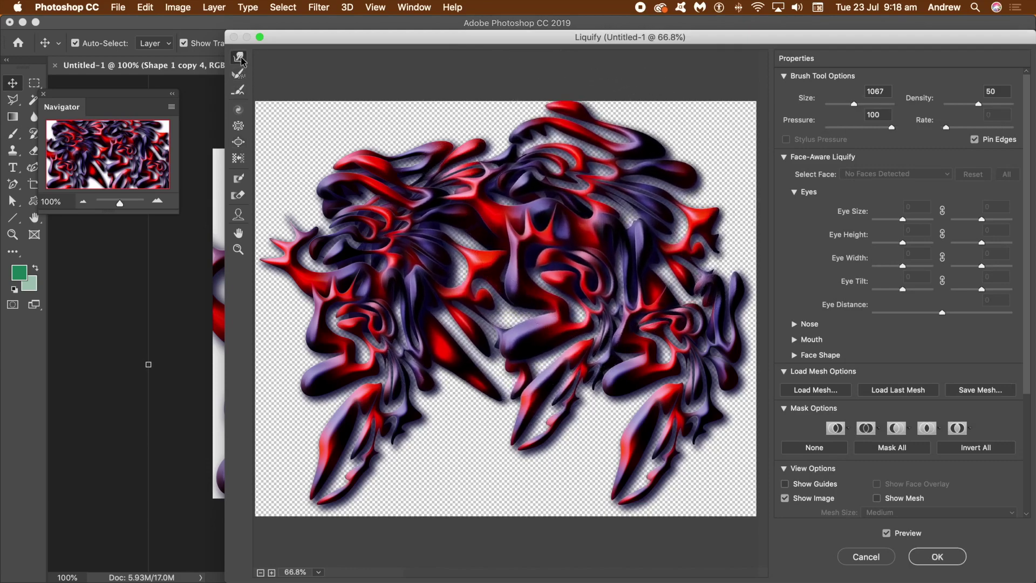
{"action": "left_click_drag", "start_coordinate": [444, 240], "coordinate": [415, 230]}
{"action": "left_click_drag", "start_coordinate": [371, 255], "coordinate": [303, 262]}
{"action": "mouse_move", "coordinate": [398, 381]}
{"action": "left_mouse_down"}
{"action": "mouse_move", "coordinate": [510, 420]}
{"action": "mouse_move", "coordinate": [496, 486]}
{"action": "mouse_move", "coordinate": [447, 506]}
{"action": "left_mouse_up"}
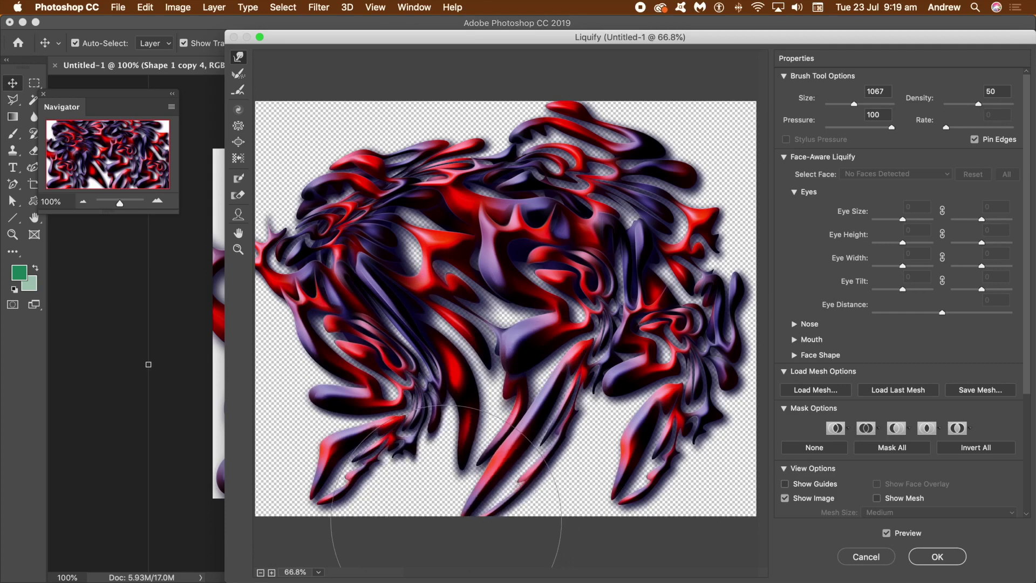
{"action": "mouse_move", "coordinate": [618, 470]}
{"action": "left_mouse_down"}
{"action": "mouse_move", "coordinate": [575, 455]}
{"action": "mouse_move", "coordinate": [636, 468]}
{"action": "left_mouse_up"}
{"action": "left_click_drag", "start_coordinate": [626, 164], "coordinate": [690, 148]}
{"action": "mouse_move", "coordinate": [451, 194]}
{"action": "left_mouse_down"}
{"action": "mouse_move", "coordinate": [418, 163]}
{"action": "mouse_move", "coordinate": [415, 144]}
{"action": "left_mouse_up"}
{"action": "left_click_drag", "start_coordinate": [314, 234], "coordinate": [269, 210]}
{"action": "left_click_drag", "start_coordinate": [316, 332], "coordinate": [262, 381]}
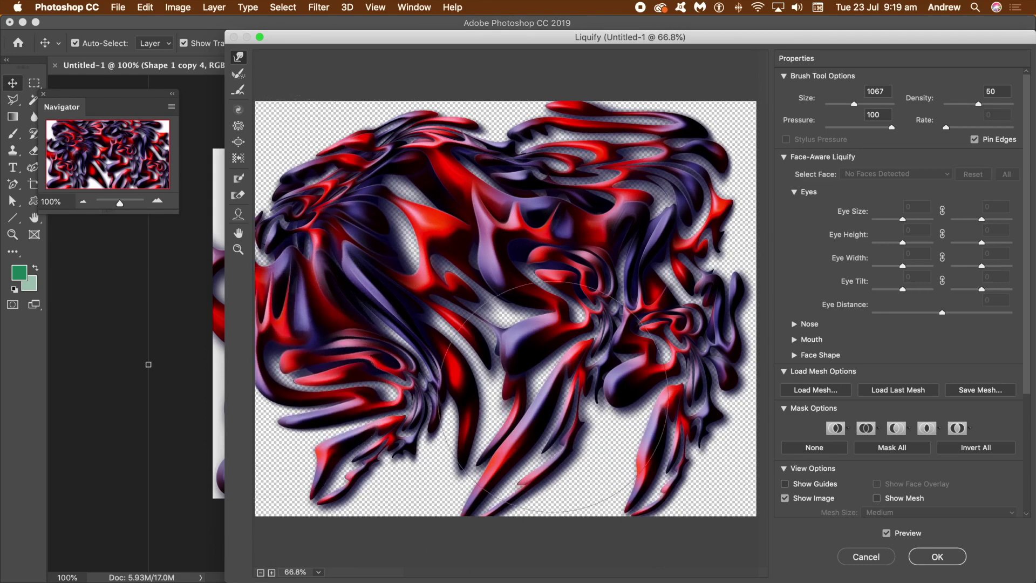
{"action": "left_click", "coordinate": [938, 557]}
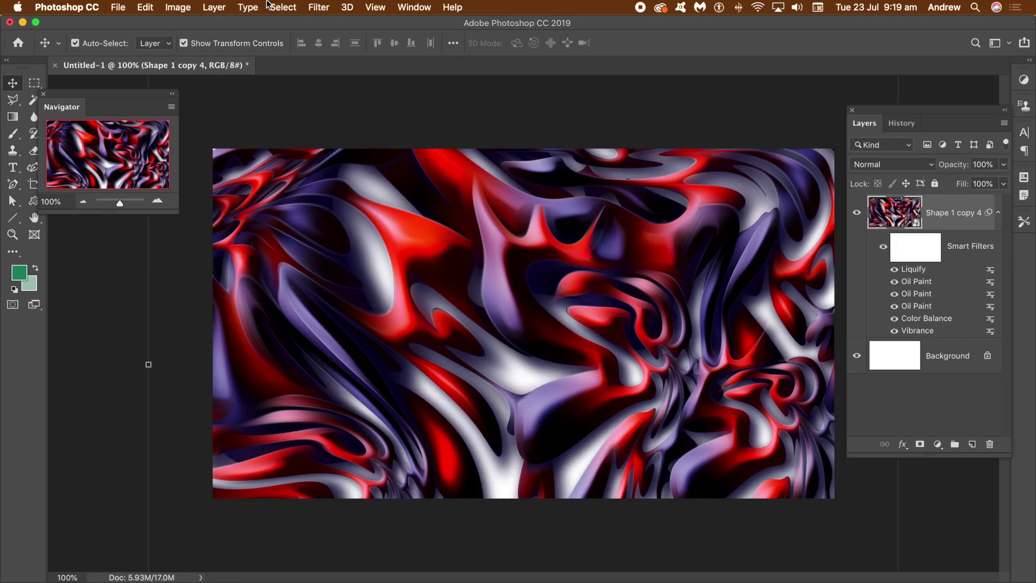
{"action": "left_click", "coordinate": [414, 8]}
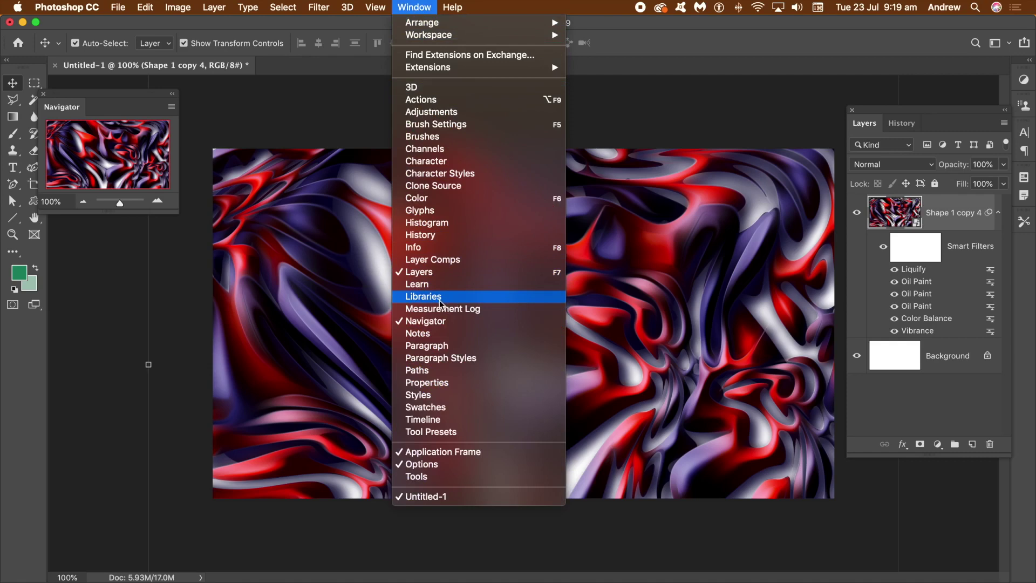
{"action": "left_click", "coordinate": [343, 63]}
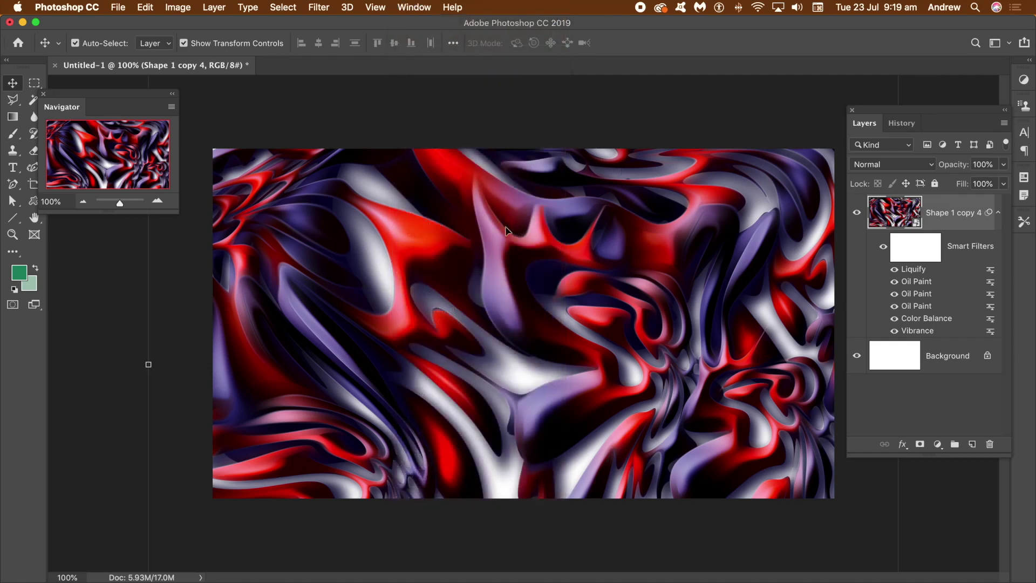
Scale the warped smart object down to roughly the canvas width and reposition it over the canvas.
{"action": "left_click_drag", "start_coordinate": [493, 232], "coordinate": [602, 289]}
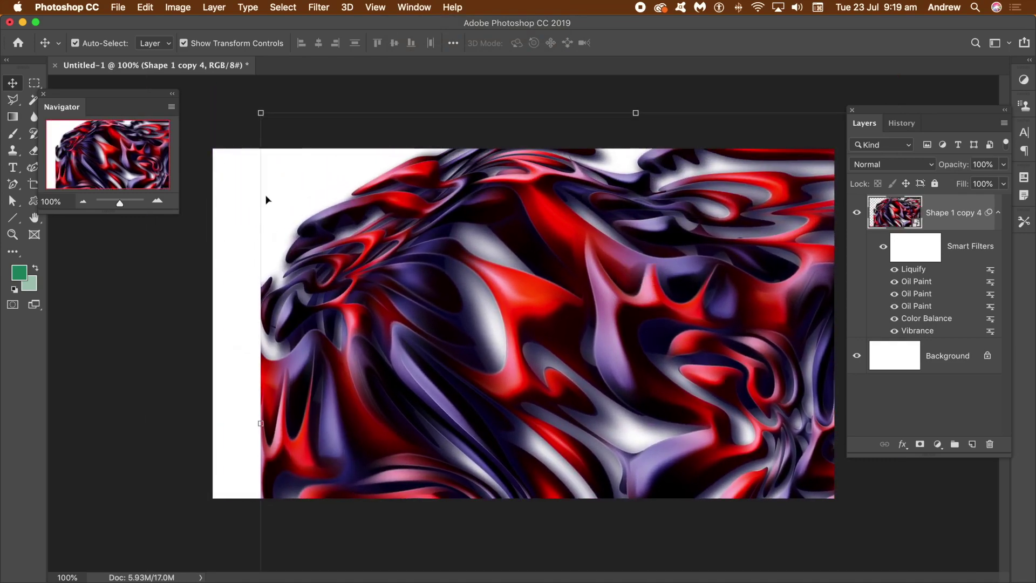
{"action": "left_click", "coordinate": [259, 112]}
{"action": "left_click_drag", "start_coordinate": [259, 112], "coordinate": [403, 242]}
{"action": "left_click_drag", "start_coordinate": [641, 361], "coordinate": [469, 220]}
{"action": "left_click_drag", "start_coordinate": [236, 91], "coordinate": [280, 128]}
{"action": "key", "text": "Return"}
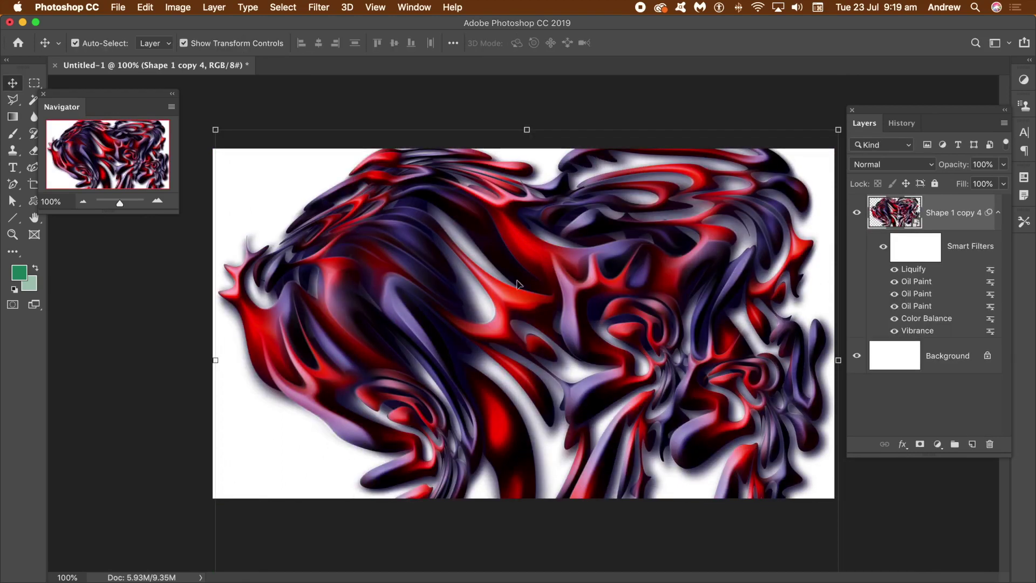
Move the smart object to the canvas's upper left, then add five copies and spread them across the canvas to cover the white gaps.
{"action": "left_click_drag", "start_coordinate": [513, 263], "coordinate": [303, 135]}
{"action": "key", "text": "super+j"}
{"action": "key", "text": "super+j"}
{"action": "left_click_drag", "start_coordinate": [426, 206], "coordinate": [863, 380]}
{"action": "key", "text": "super+j"}
{"action": "left_click_drag", "start_coordinate": [541, 371], "coordinate": [630, 181]}
{"action": "key", "text": "super+j"}
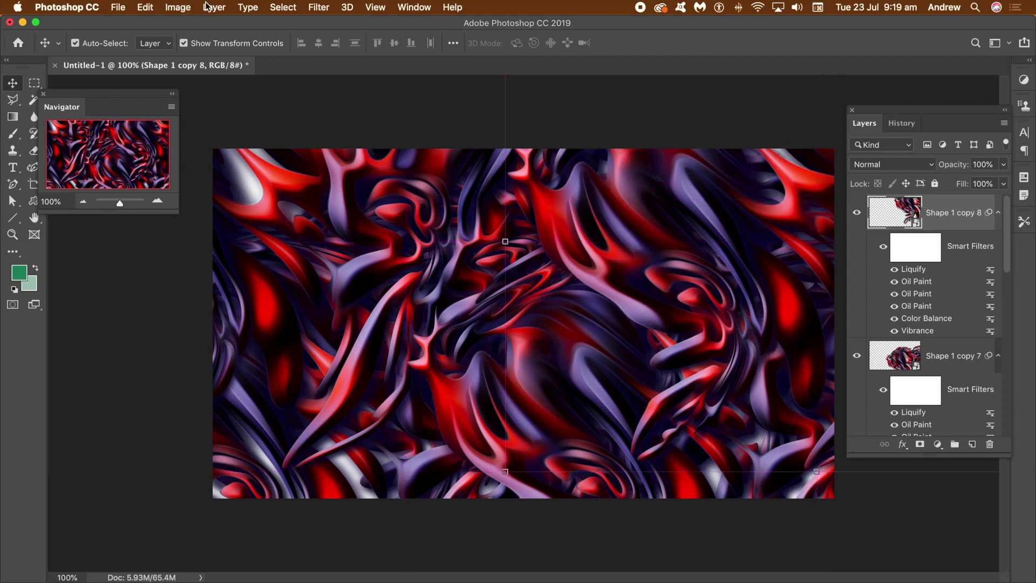
{"action": "left_click_drag", "start_coordinate": [277, 183], "coordinate": [226, 156]}
{"action": "key", "text": "super+j"}
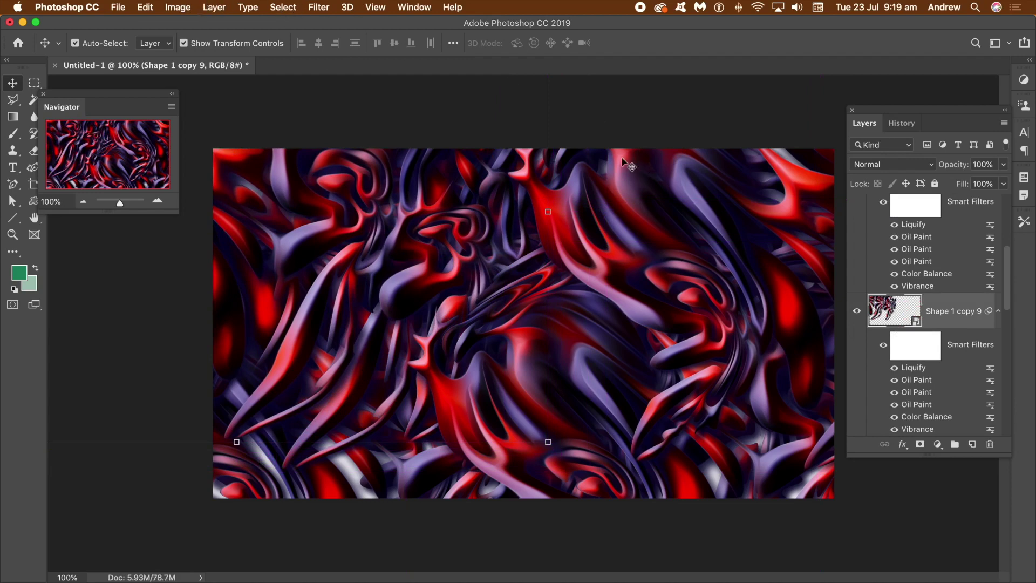
Select all the shape copy layers from Shape 1 copy 8 down to Shape 1 copy 4 and convert them into one smart object.
{"action": "left_click", "coordinate": [578, 123]}
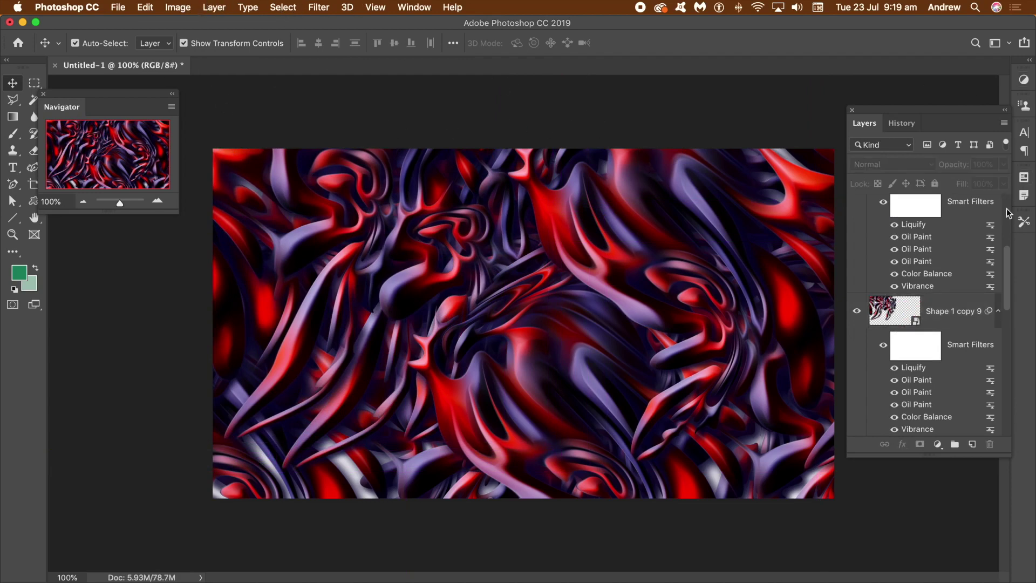
{"action": "left_click_drag", "start_coordinate": [1007, 254], "coordinate": [1006, 175]}
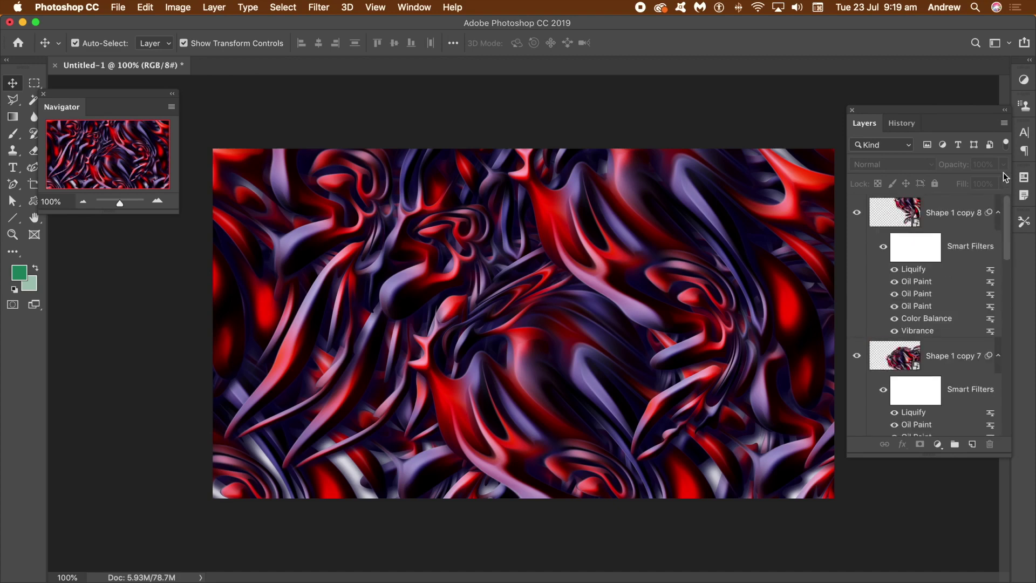
{"action": "left_click", "coordinate": [957, 215]}
{"action": "left_click_drag", "start_coordinate": [1008, 247], "coordinate": [1012, 438]}
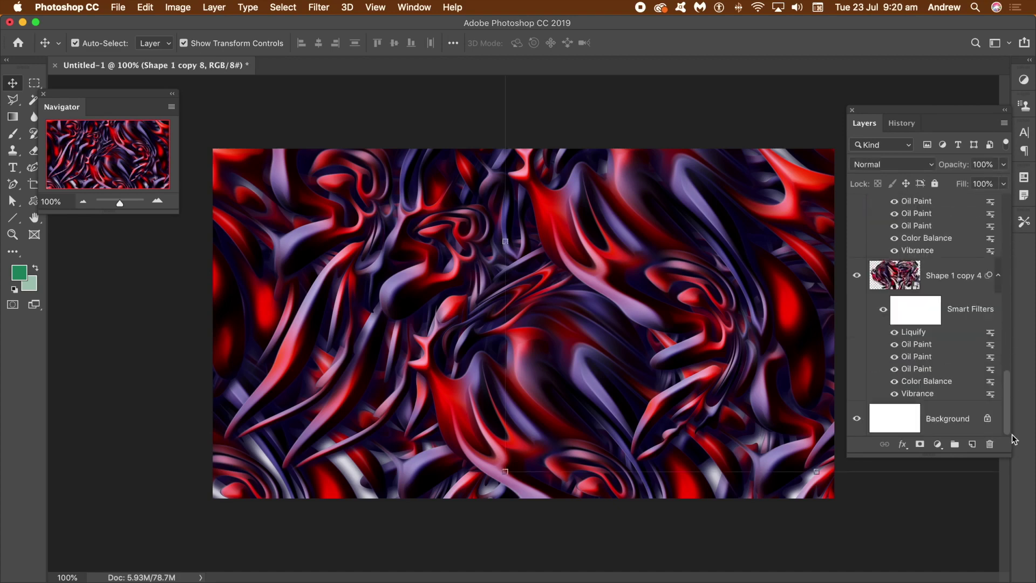
{"action": "left_click", "coordinate": [899, 282]}
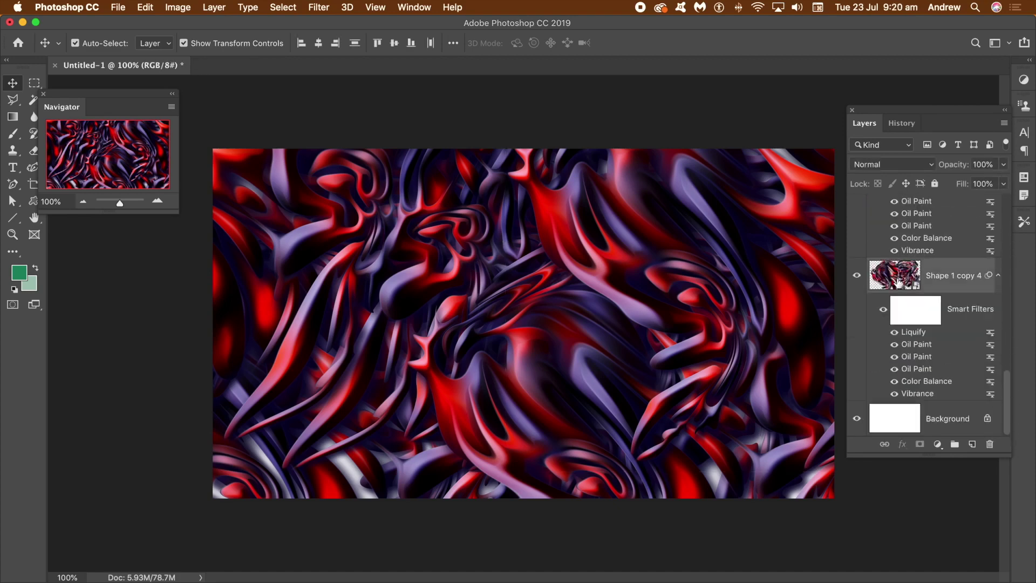
{"action": "left_click", "coordinate": [213, 8]}
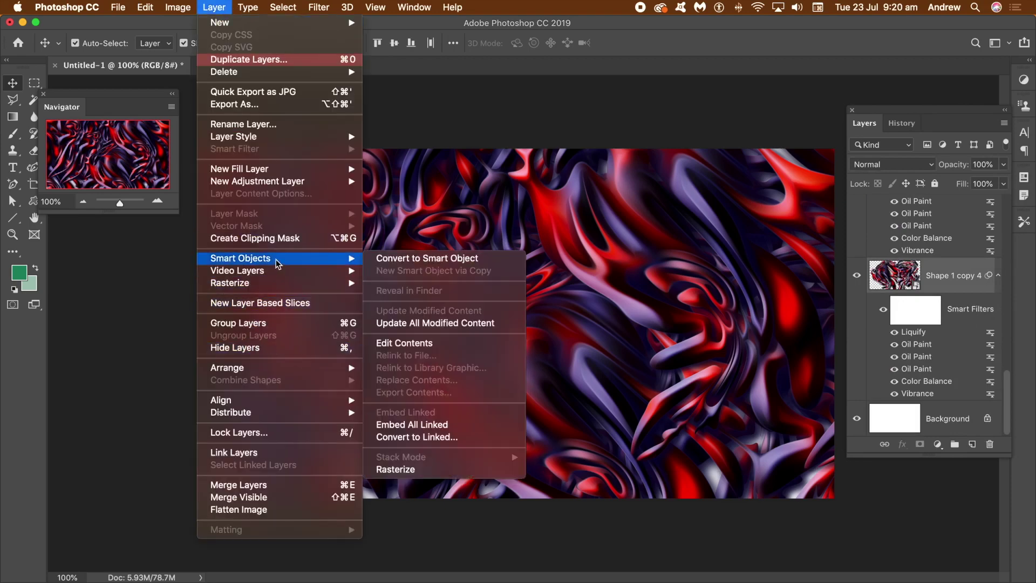
{"action": "mouse_move", "coordinate": [278, 258]}
{"action": "left_click", "coordinate": [447, 259]}
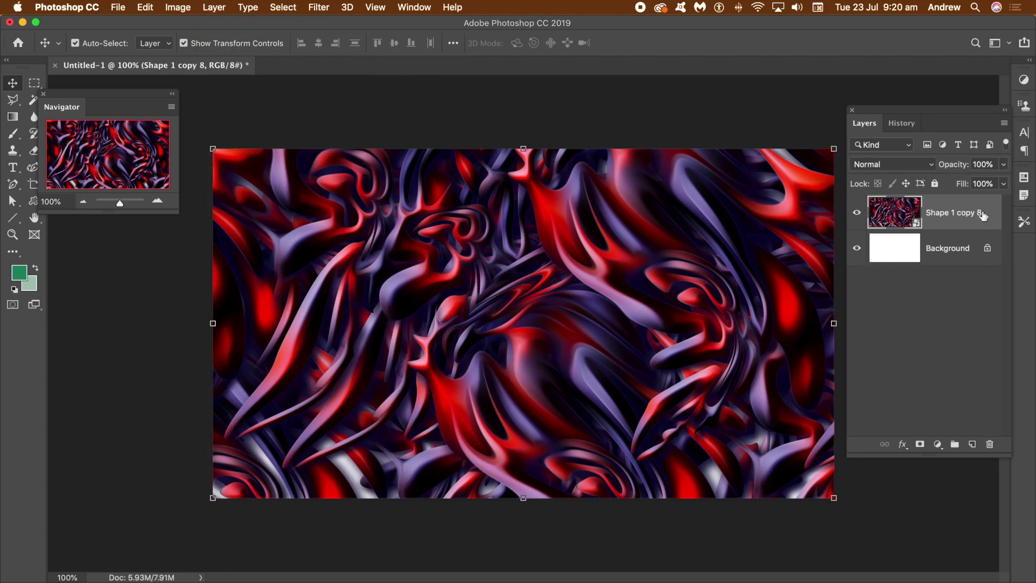
Flatten the image so the combined smart object merges into the Background layer.
{"action": "left_click", "coordinate": [412, 7]}
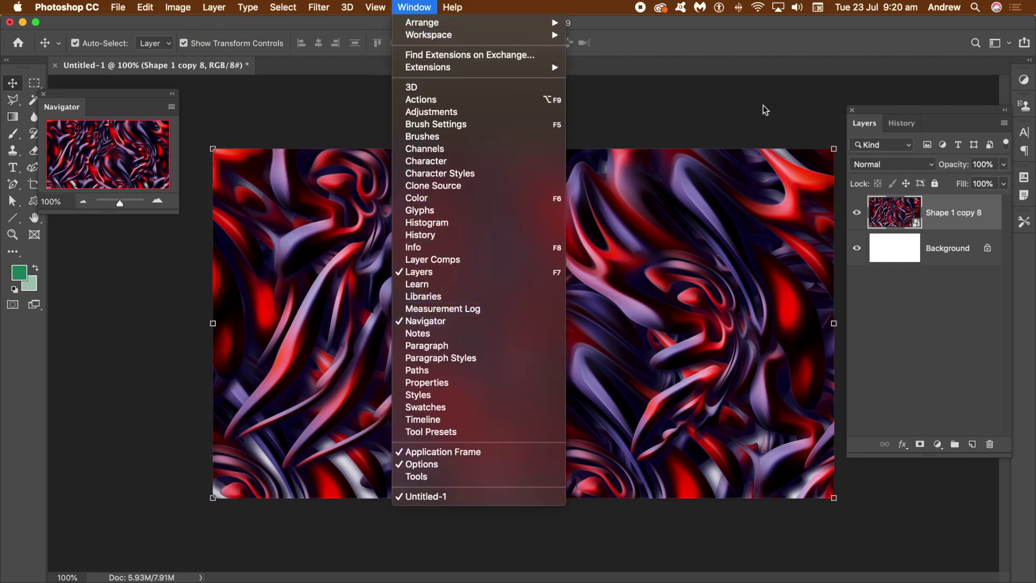
{"action": "left_click", "coordinate": [698, 39]}
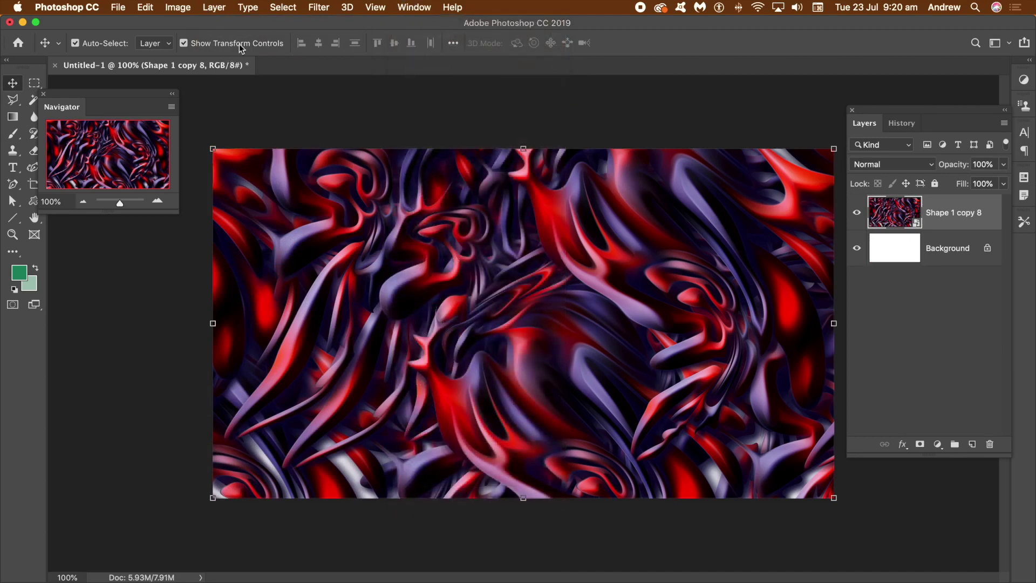
{"action": "left_click", "coordinate": [213, 7]}
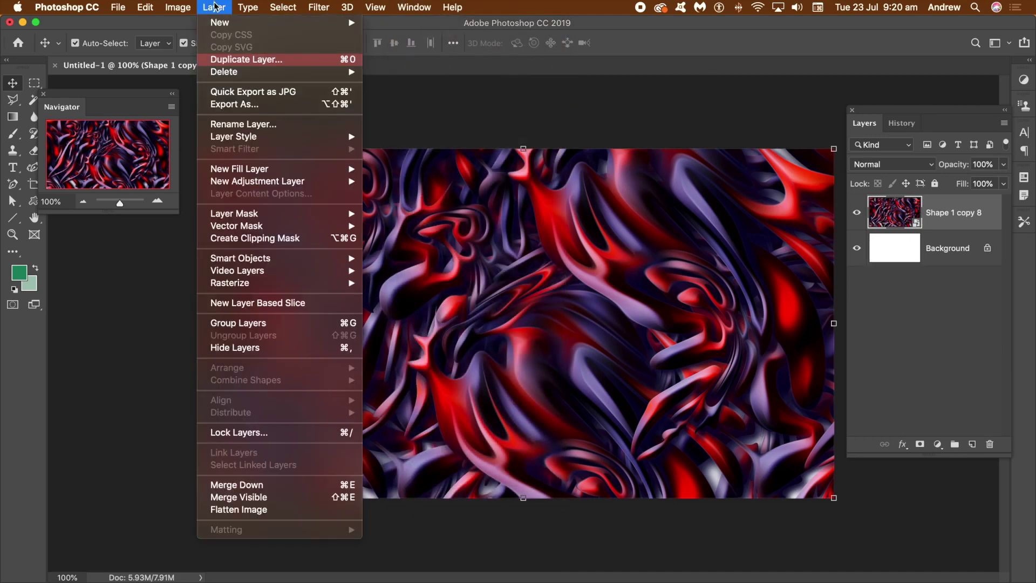
{"action": "left_click", "coordinate": [233, 510]}
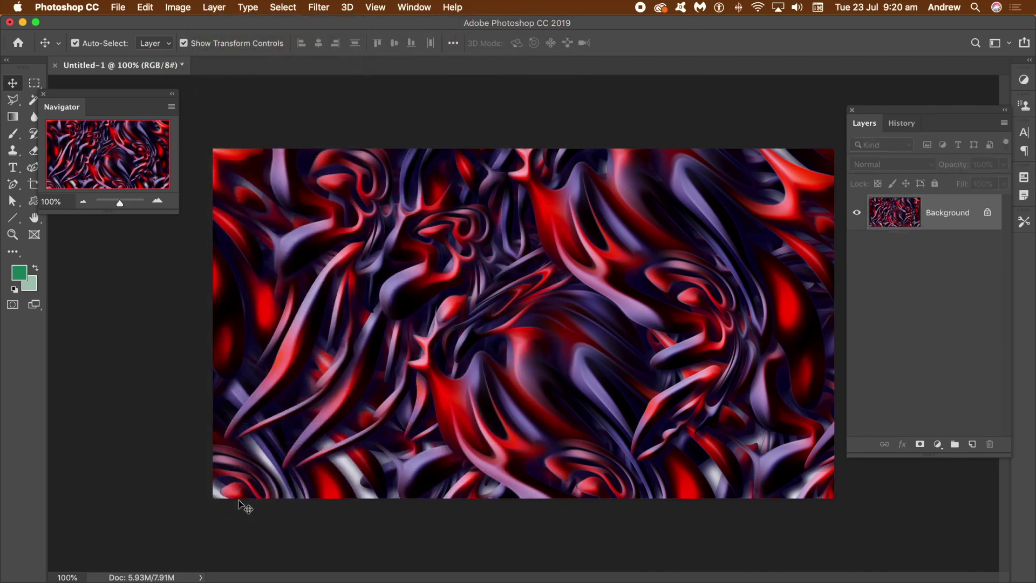
Apply a Levels adjustment to the flattened artwork with the RGB midtone input at 0.76 and the white input at 199.
{"action": "left_click", "coordinate": [178, 7]}
{"action": "mouse_move", "coordinate": [185, 49]}
{"action": "left_click", "coordinate": [342, 60]}
{"action": "left_click_drag", "start_coordinate": [908, 221], "coordinate": [872, 222]}
{"action": "left_click_drag", "start_coordinate": [809, 224], "coordinate": [822, 225]}
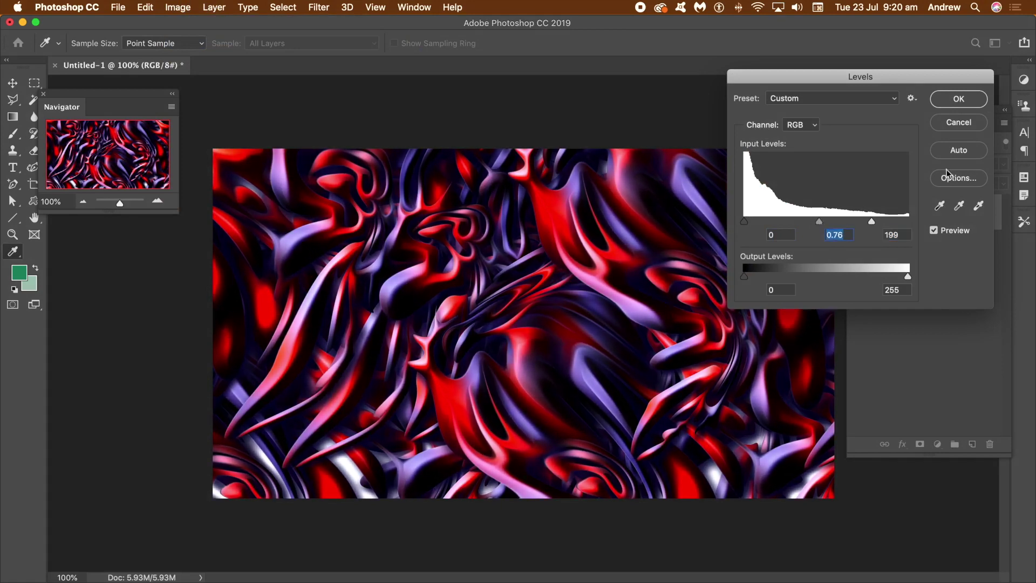
{"action": "left_click", "coordinate": [963, 100]}
Apply the Oil Paint filter twice with stylization 8.8, cleanliness 9.0, scale 2.0, bristle detail 2.2 and lighting off.
{"action": "left_click", "coordinate": [317, 7]}
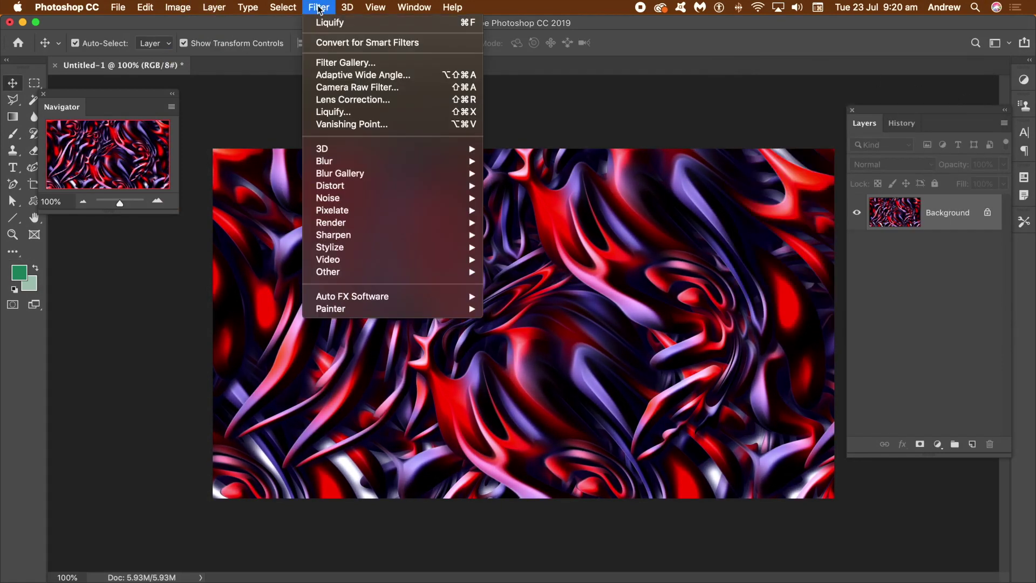
{"action": "mouse_move", "coordinate": [354, 248]}
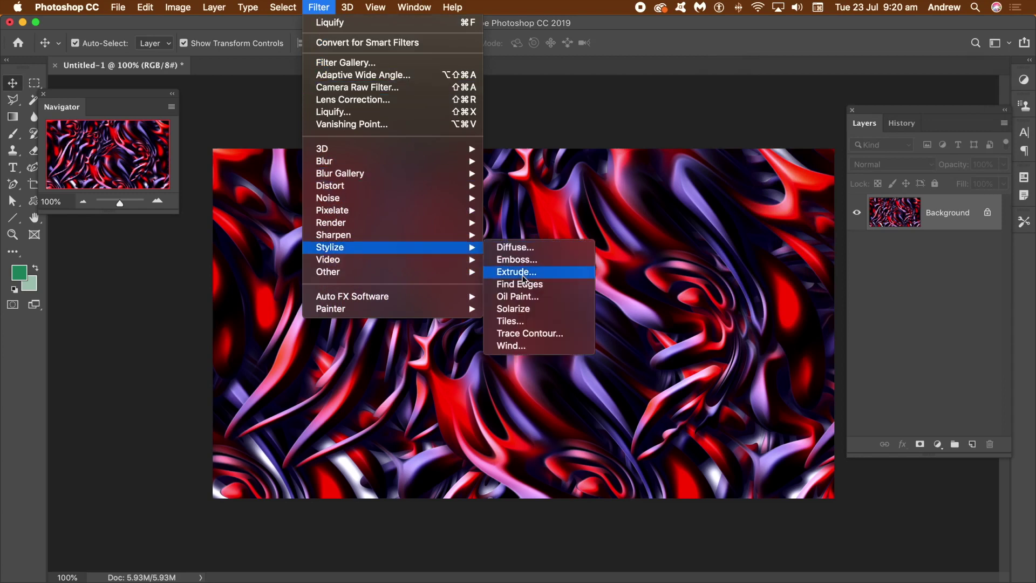
{"action": "left_click", "coordinate": [537, 296]}
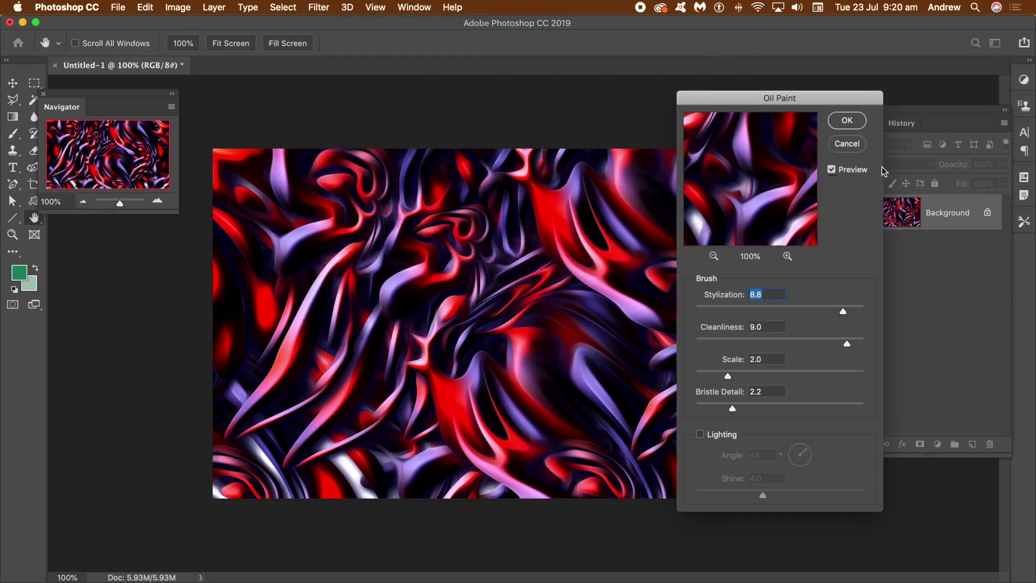
{"action": "left_click", "coordinate": [846, 121]}
{"action": "left_click", "coordinate": [319, 7]}
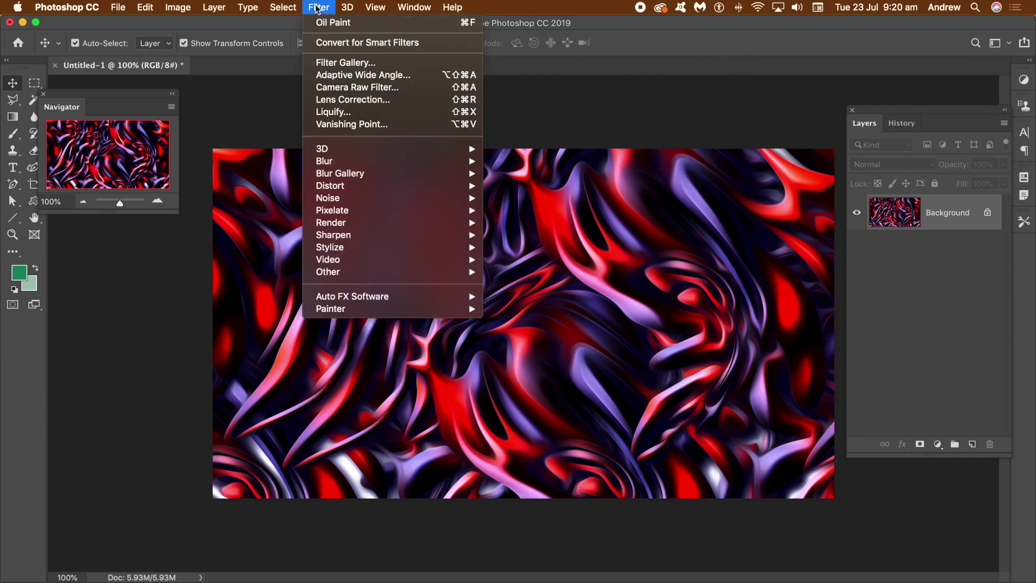
{"action": "left_click", "coordinate": [326, 22]}
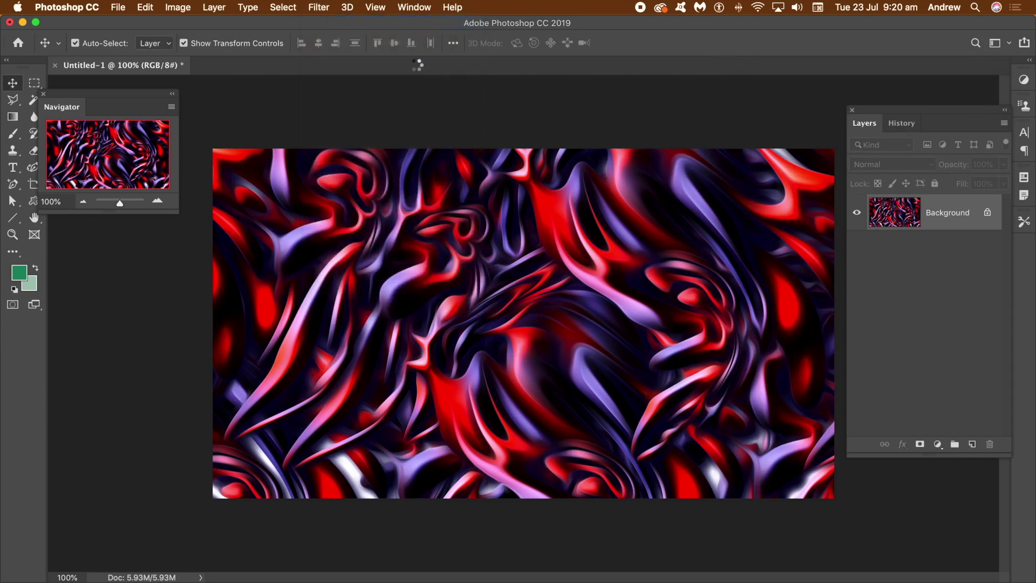